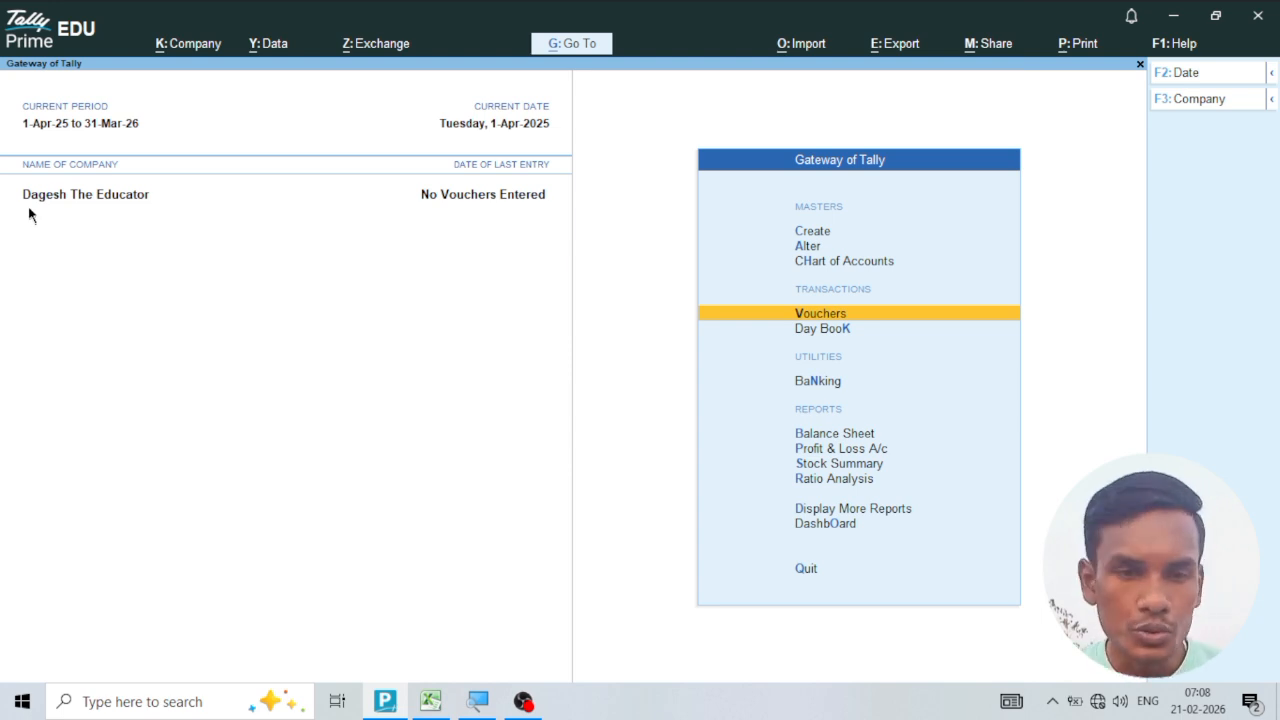
Start creating a new company and name it Multiple Gst.
{"action": "left_click", "coordinate": [190, 47]}
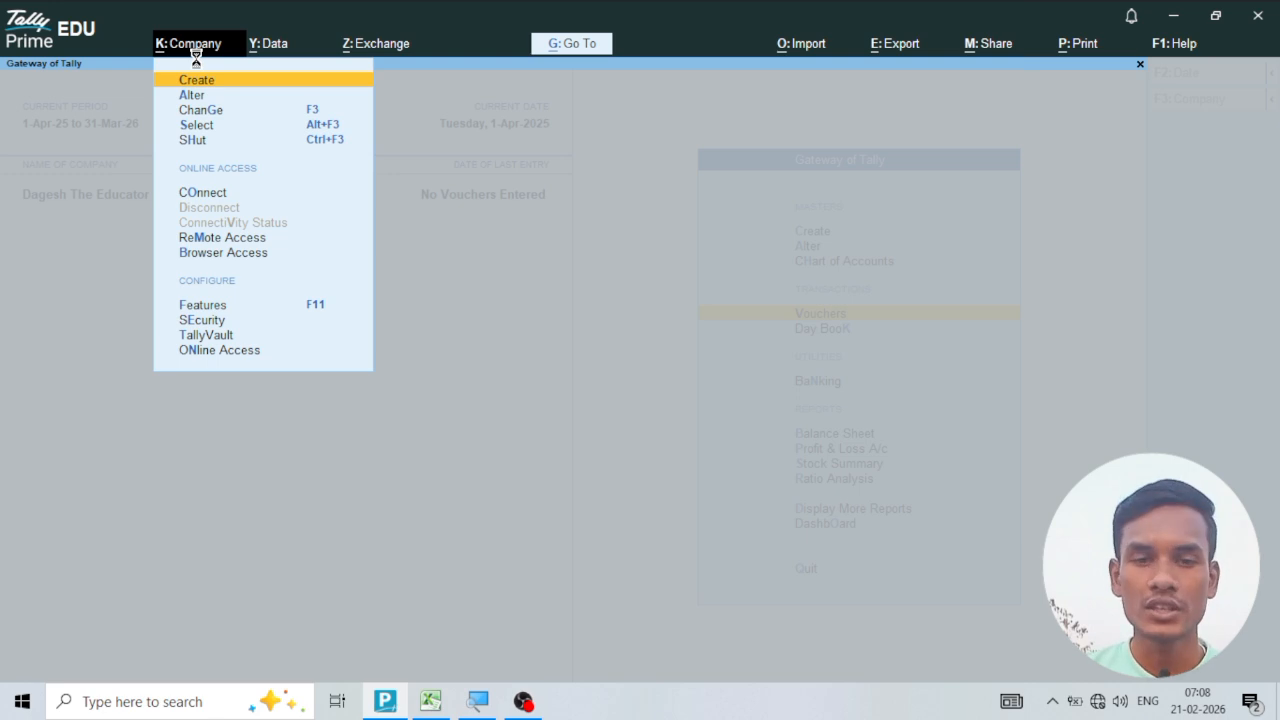
{"action": "key", "text": "Return"}
{"action": "type", "text": "Mu"}
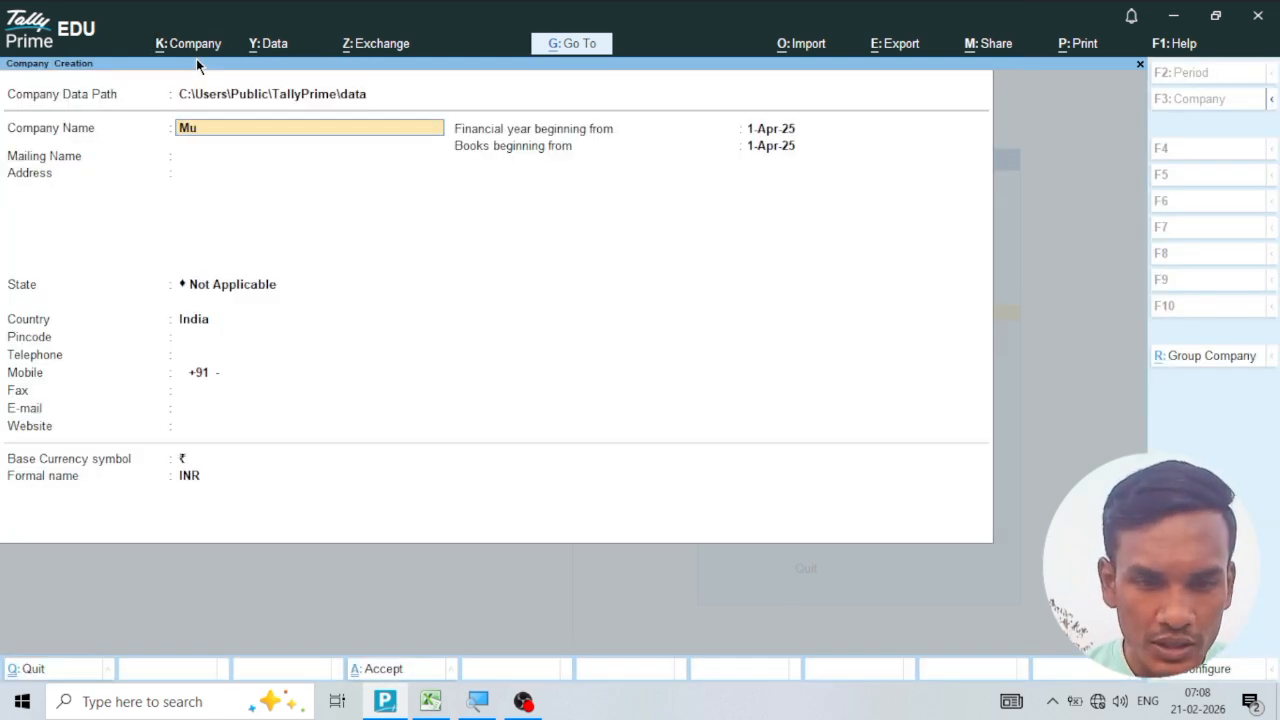
{"action": "type", "text": "lti"}
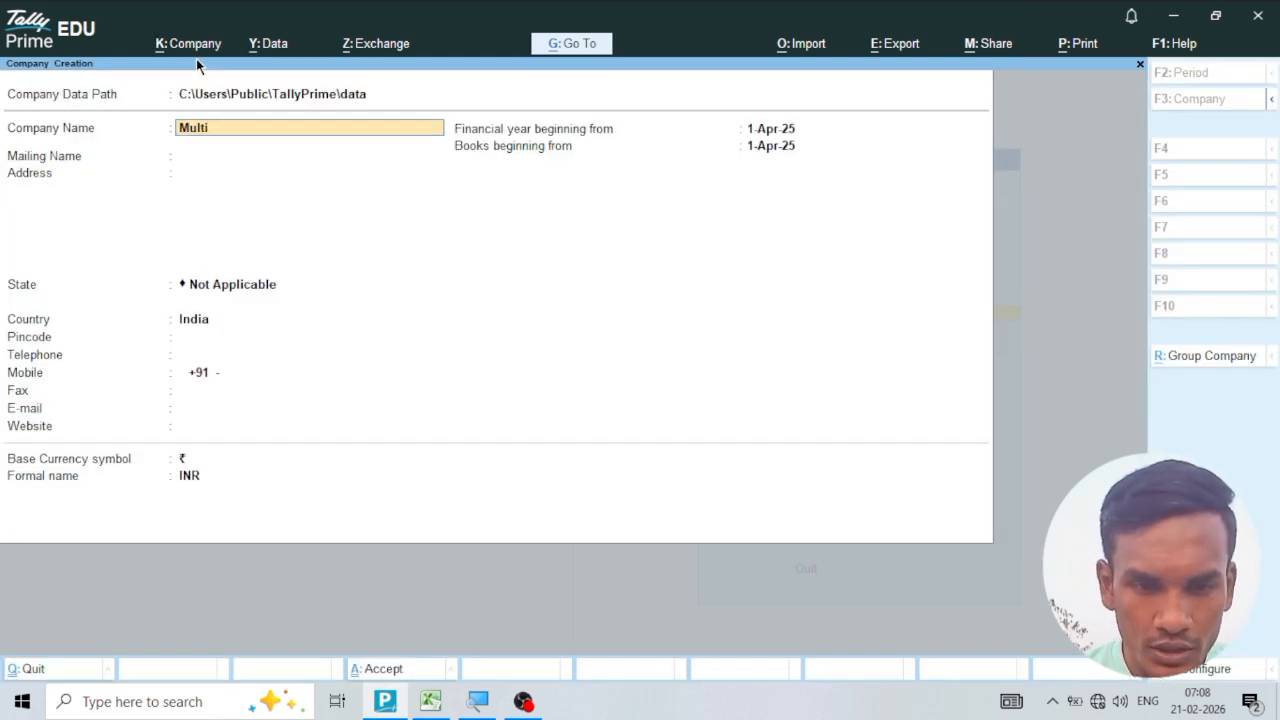
{"action": "type", "text": "ple Gst"}
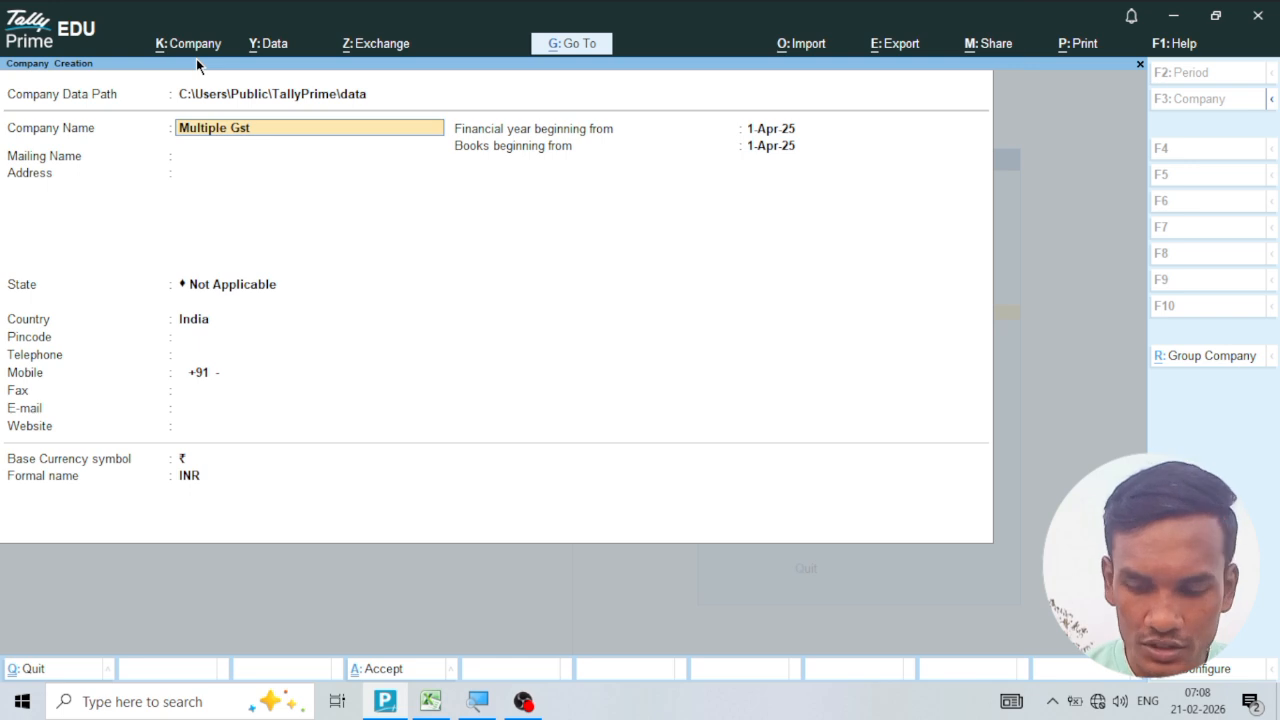
{"action": "key", "text": "Return"}
{"action": "key", "text": "Return"}
{"action": "key", "text": "Return"}
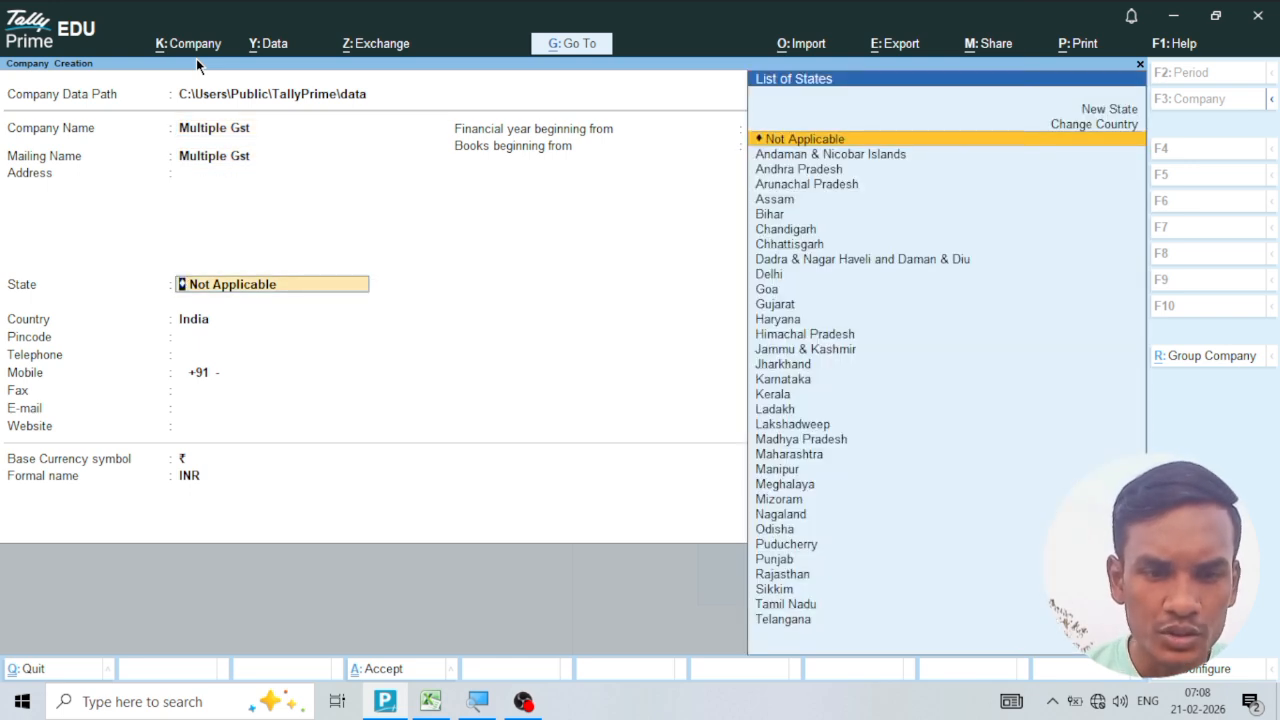
Set the new company's state to Chhattisgarh and save the company.
{"action": "type", "text": "Chh"}
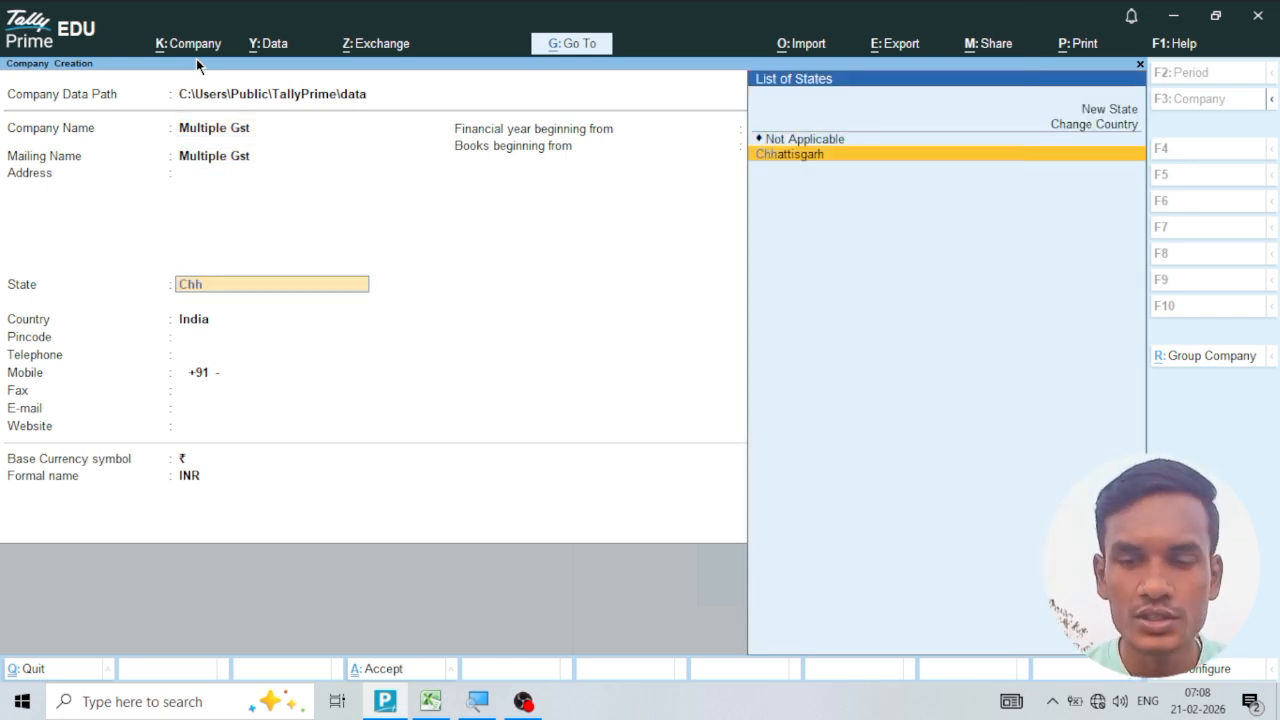
{"action": "key", "text": "Return"}
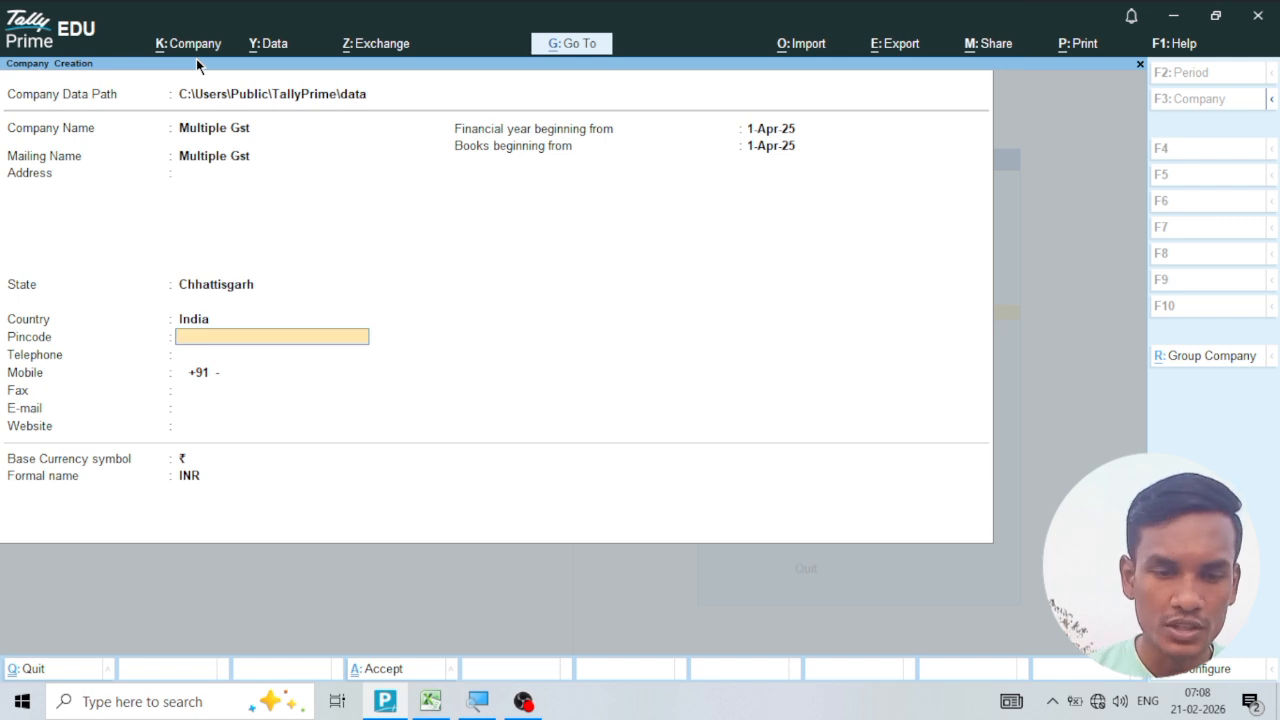
{"action": "key", "text": "ctrl"}
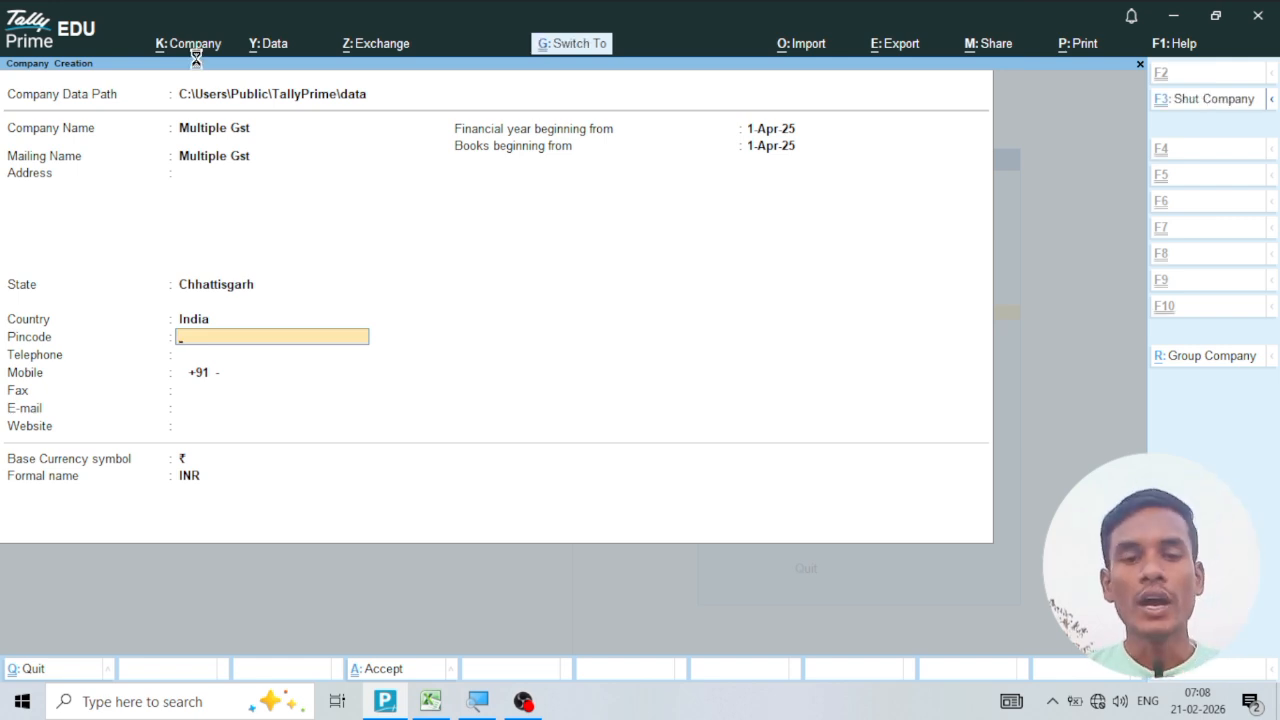
{"action": "key", "text": "ctrl+a"}
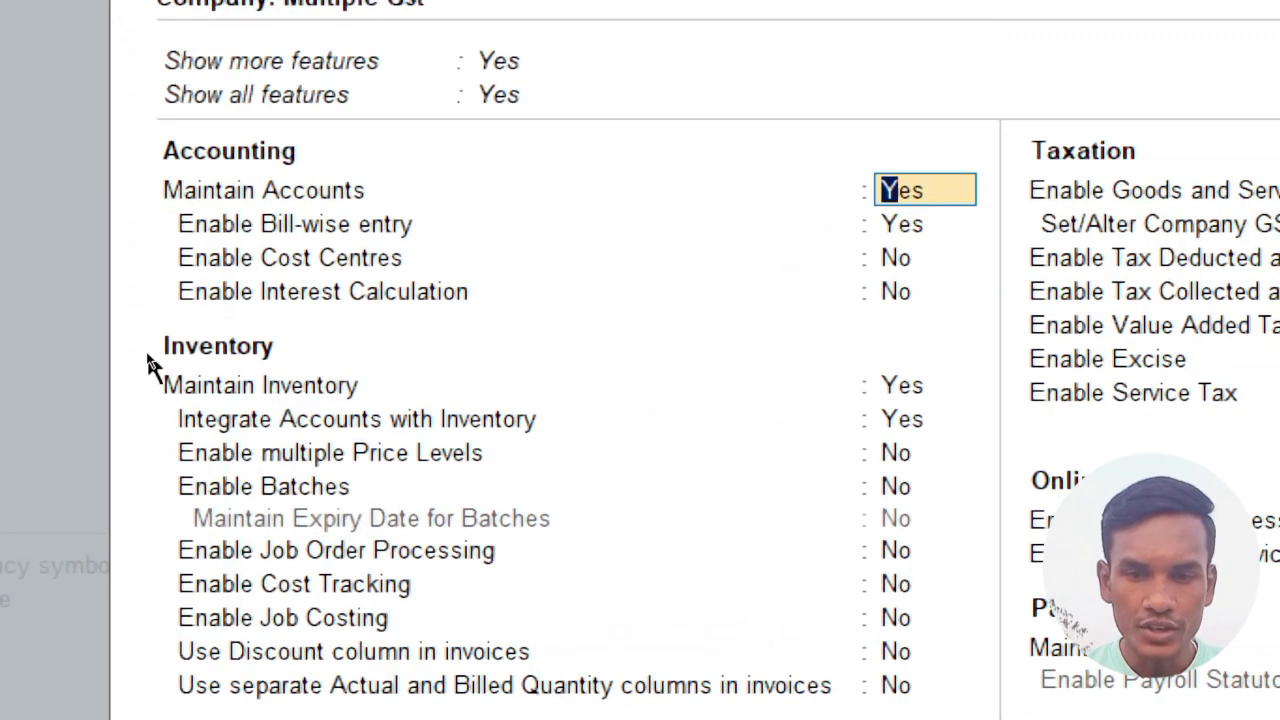
Turn off Maintain Inventory and keep Goods and Services Tax (GST) enabled in the company features.
{"action": "left_click", "coordinate": [917, 390]}
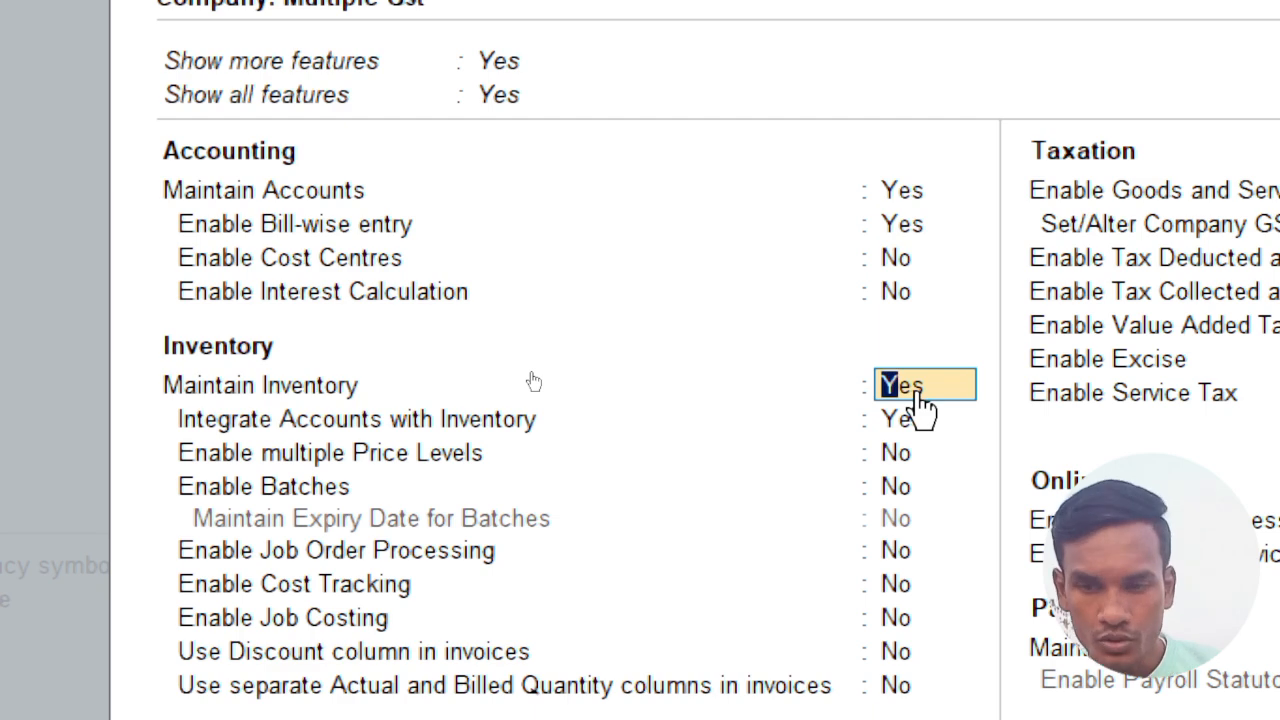
{"action": "key", "text": "n"}
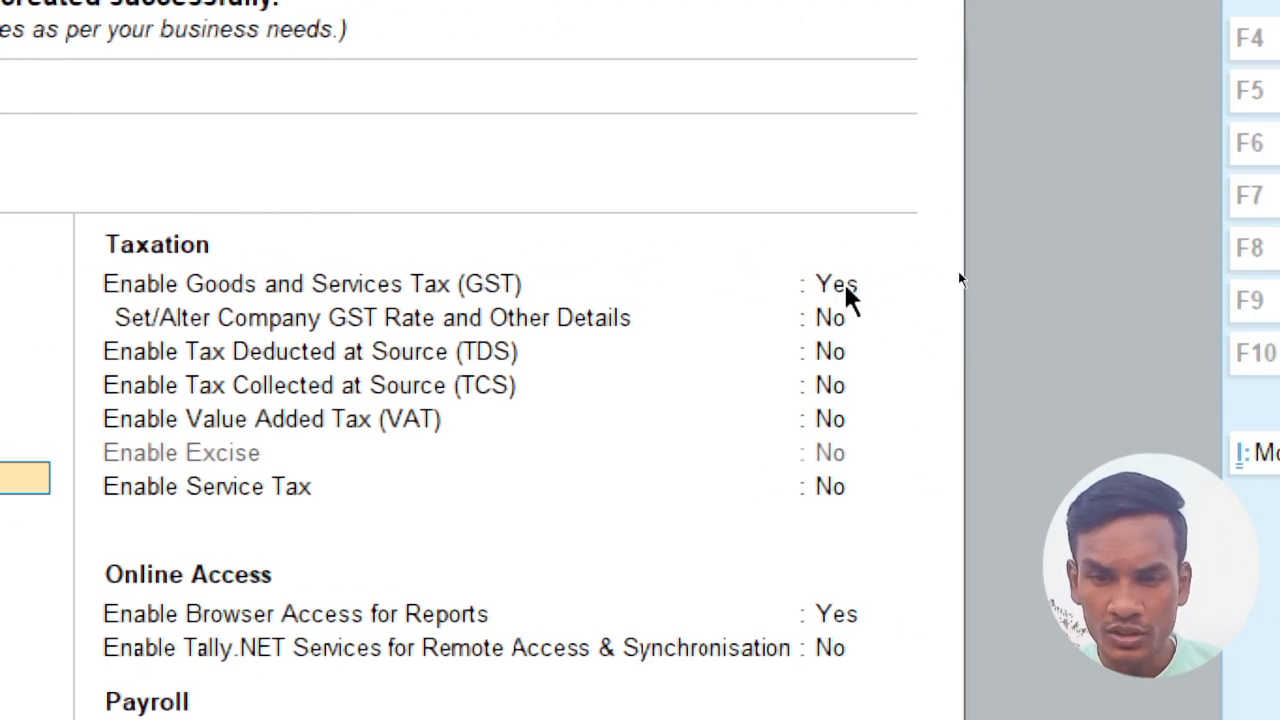
{"action": "left_click", "coordinate": [880, 288]}
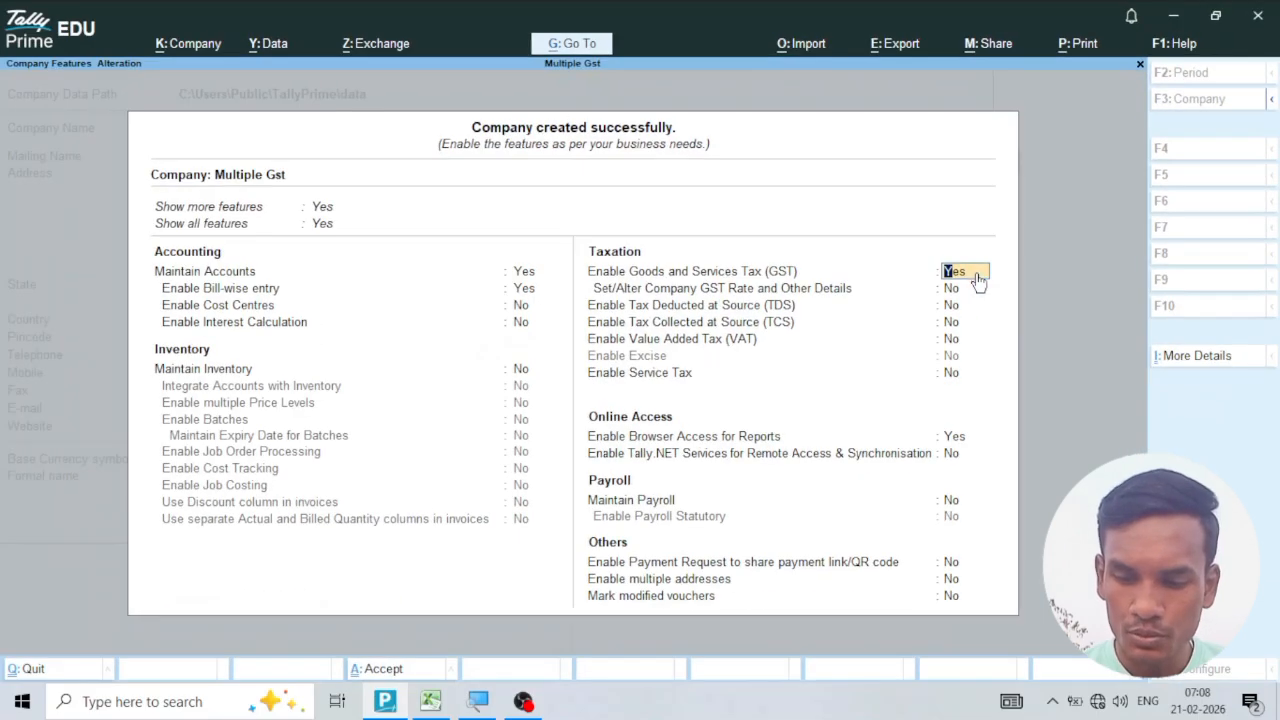
{"action": "key", "text": "Return"}
Enter the company's GSTIN/UIN in the GST registration details, then save the registration and the company features.
{"action": "key", "text": "Return"}
{"action": "key", "text": "Return"}
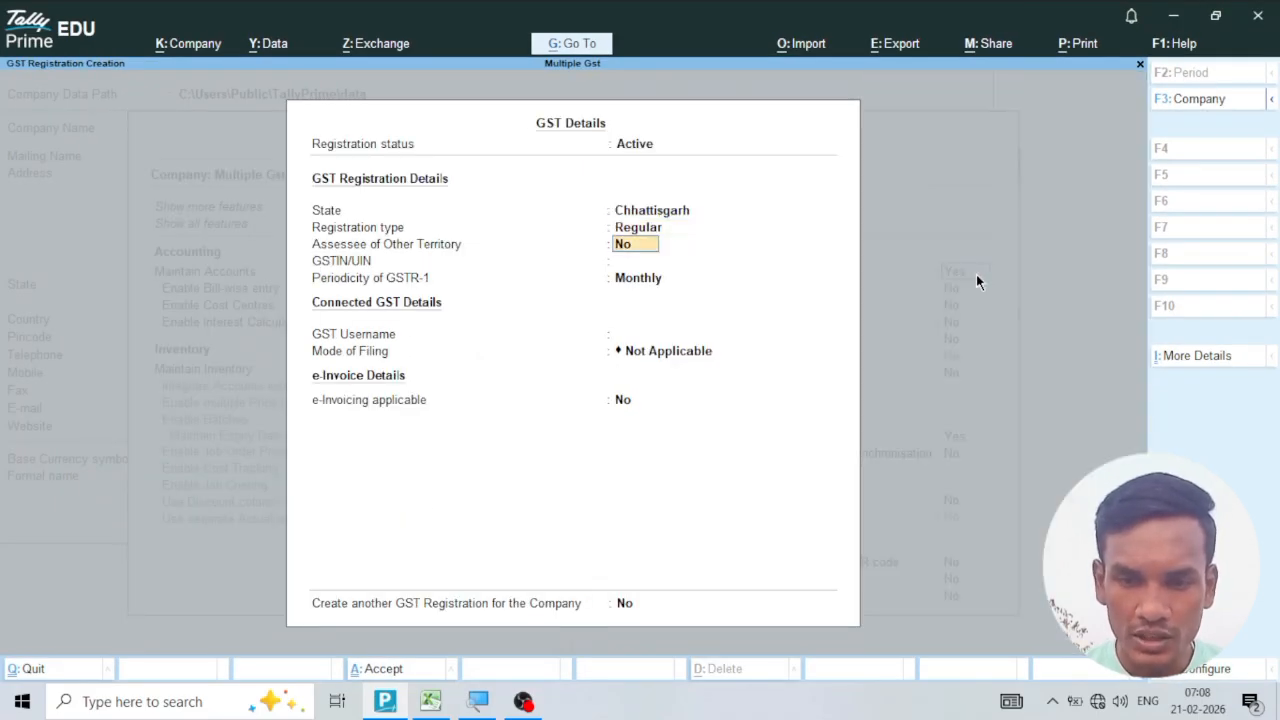
{"action": "key", "text": "Return"}
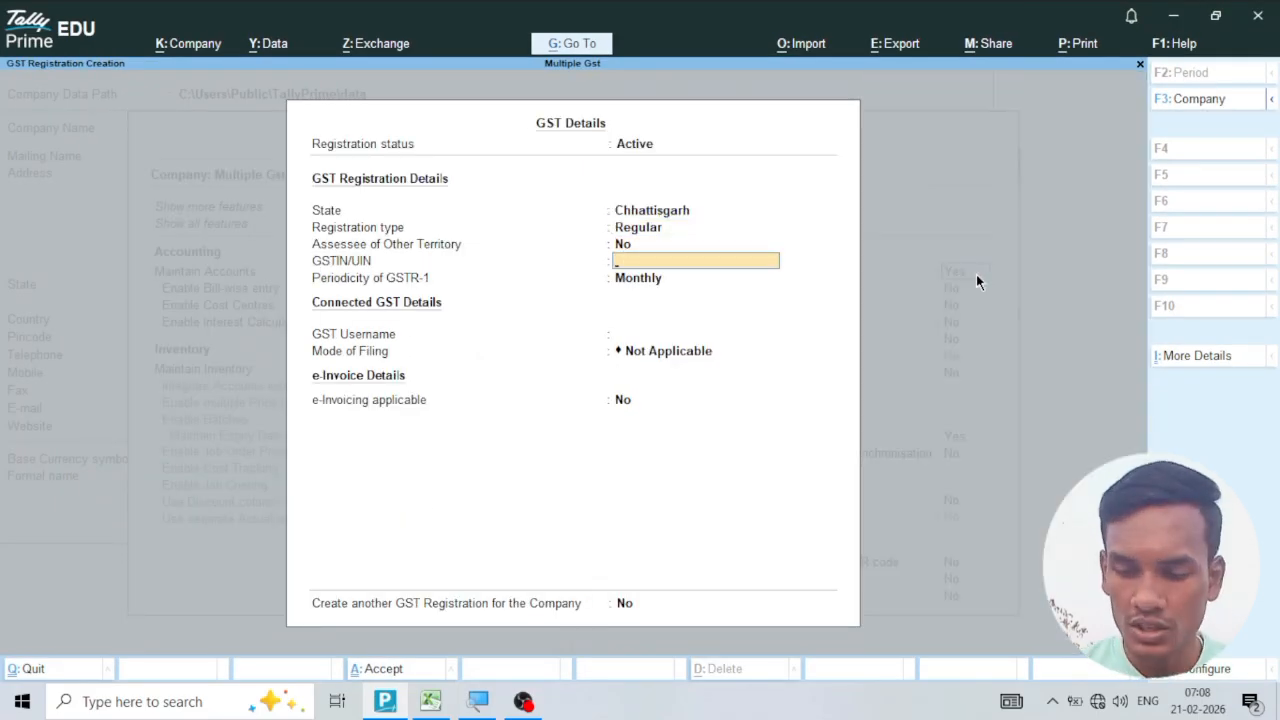
{"action": "type", "text": "22ABCDE0800"}
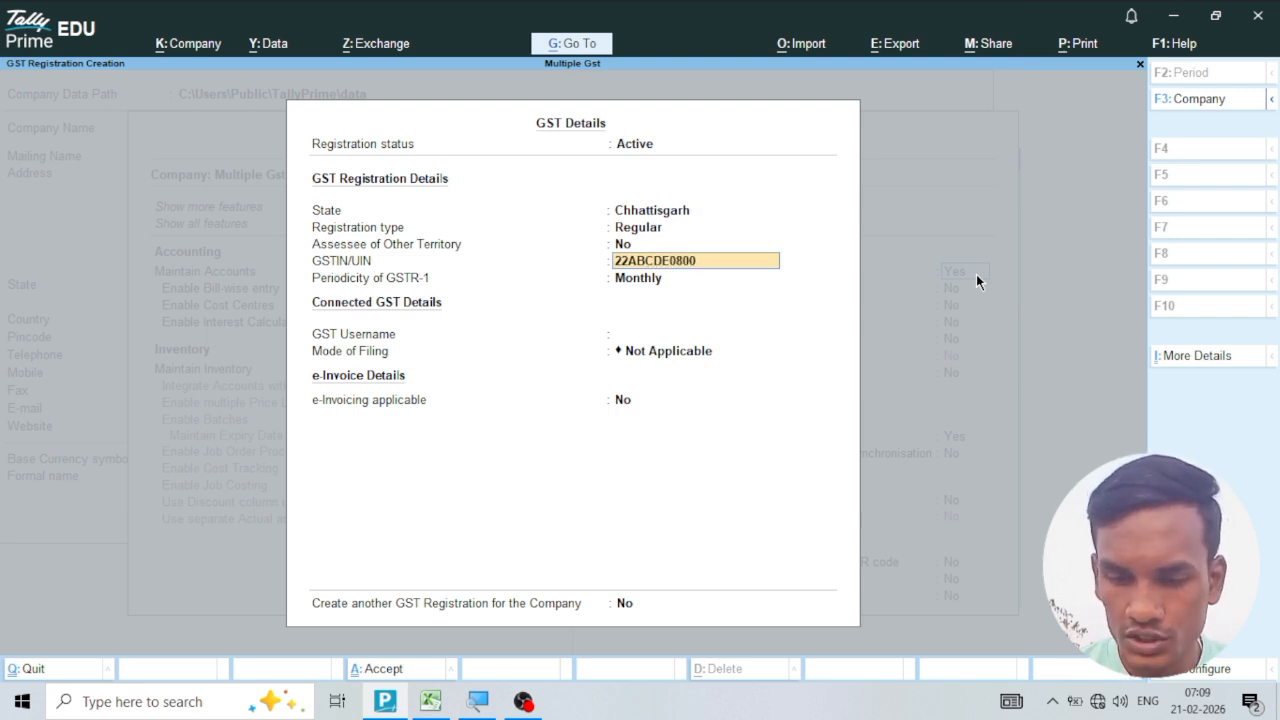
{"action": "type", "text": "P1Z3"}
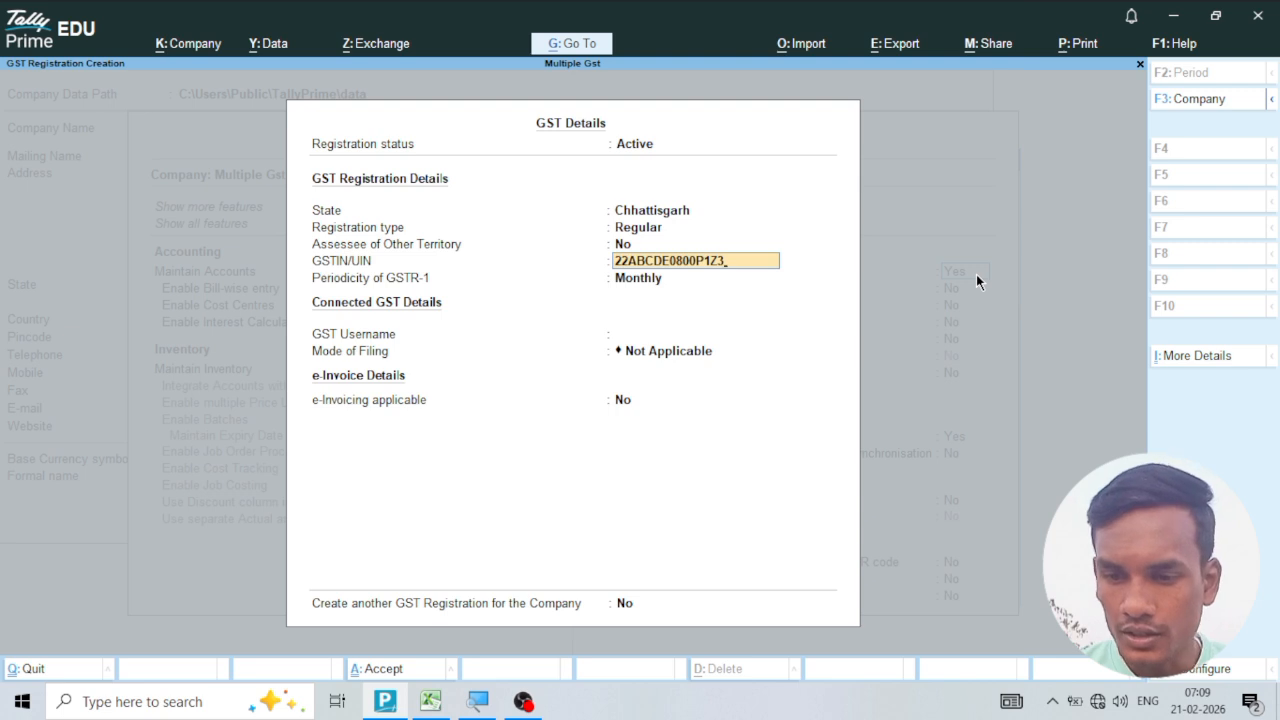
{"action": "key", "text": "Return"}
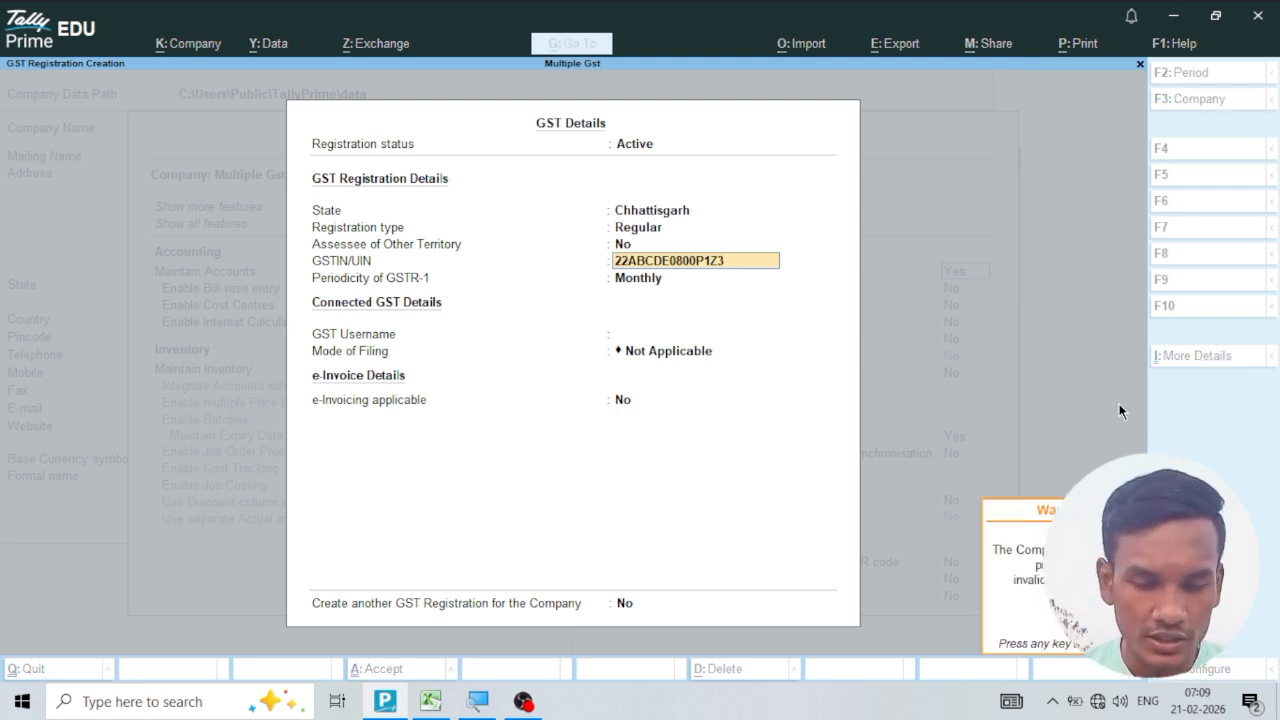
{"action": "key", "text": "Return"}
{"action": "key", "text": "ctrl+a"}
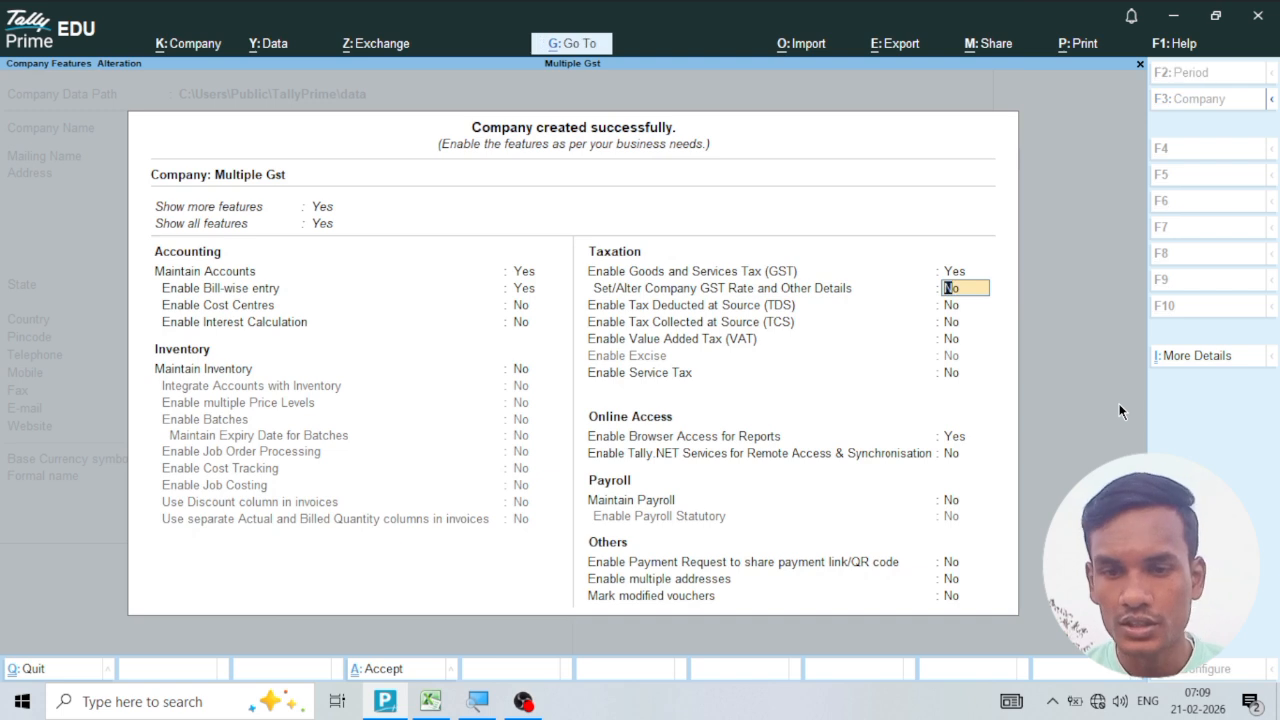
{"action": "key", "text": "ctrl+a"}
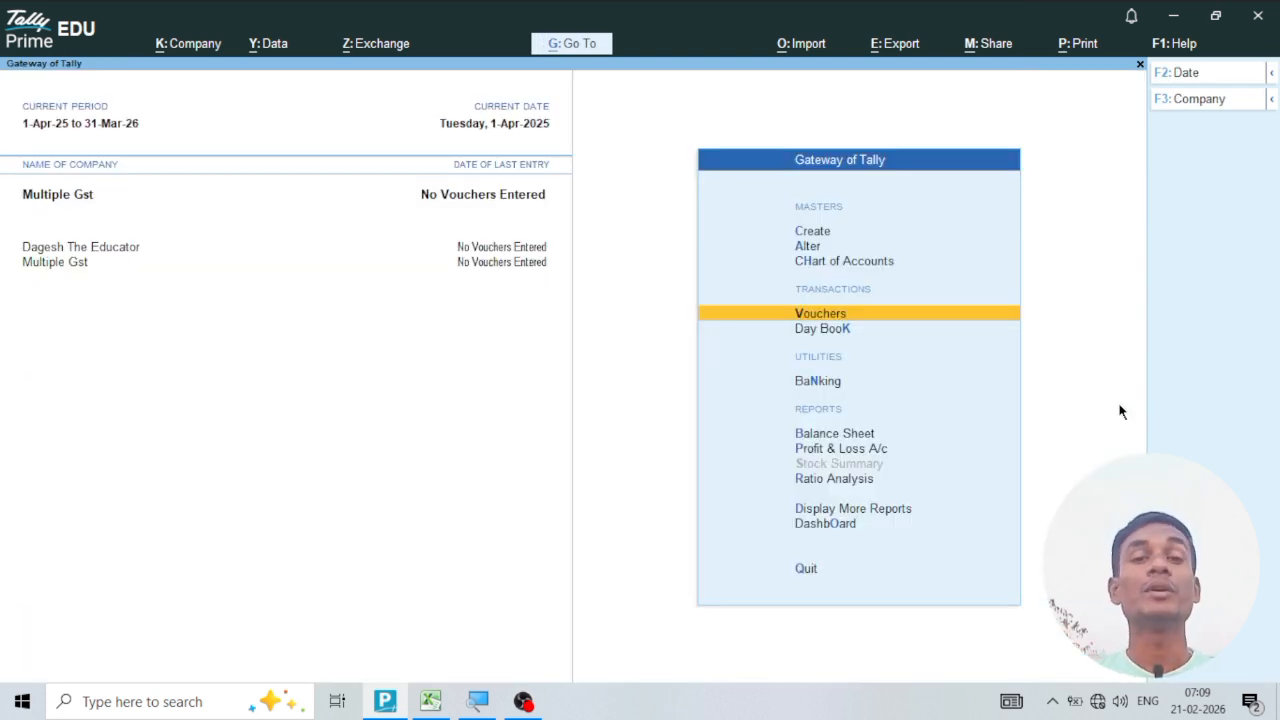
View the Balance Sheet and the Profit & Loss A/c of the Multiple Gst company.
{"action": "left_click", "coordinate": [868, 435]}
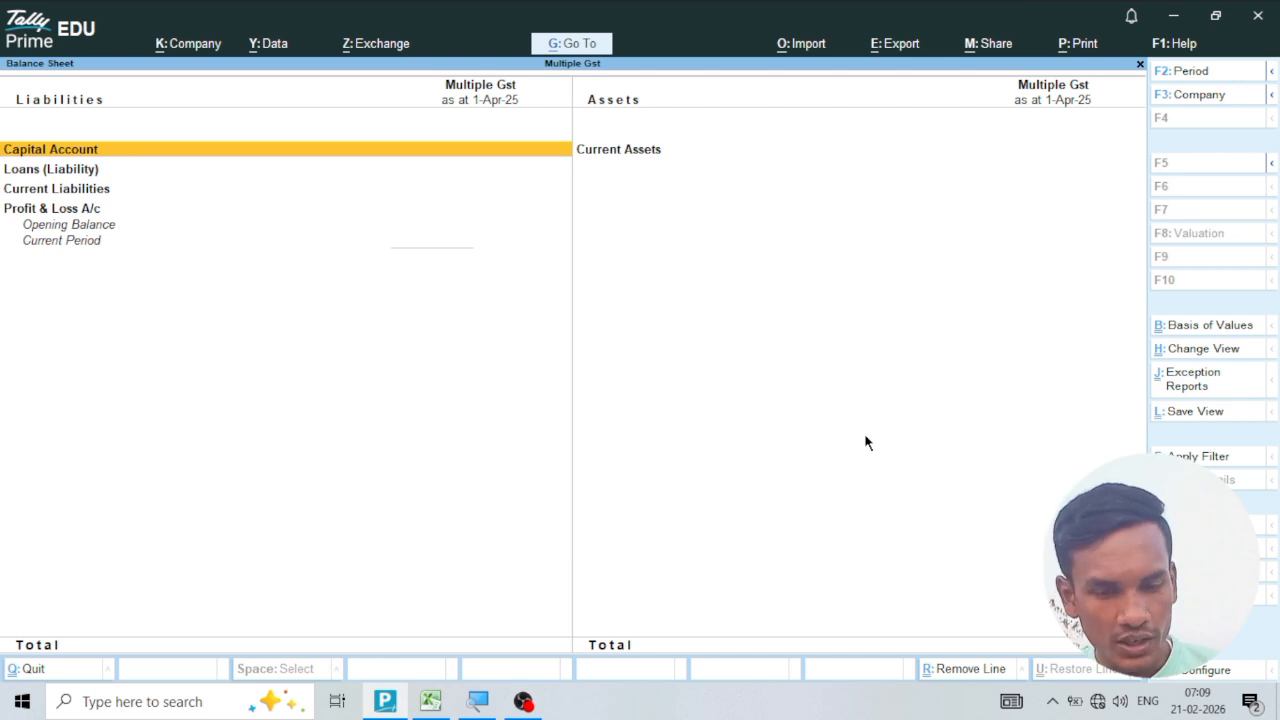
{"action": "key", "text": "Escape"}
{"action": "left_click", "coordinate": [862, 450]}
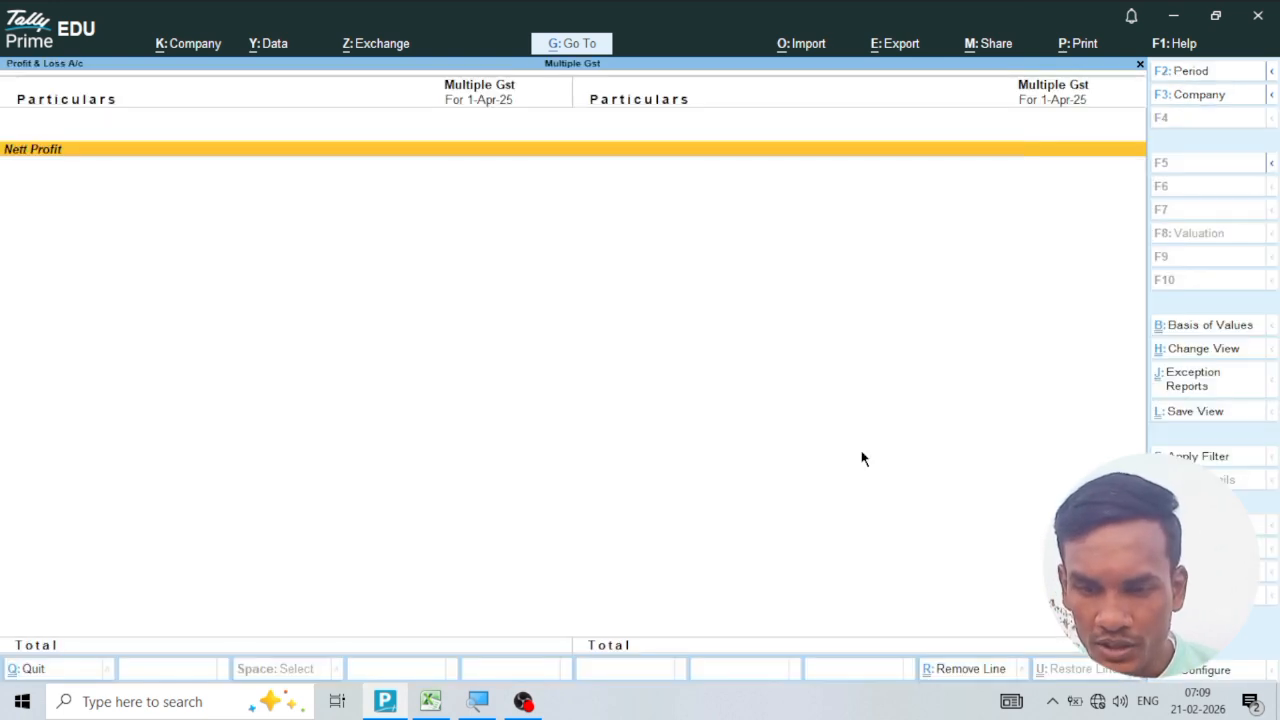
{"action": "key", "text": "Escape"}
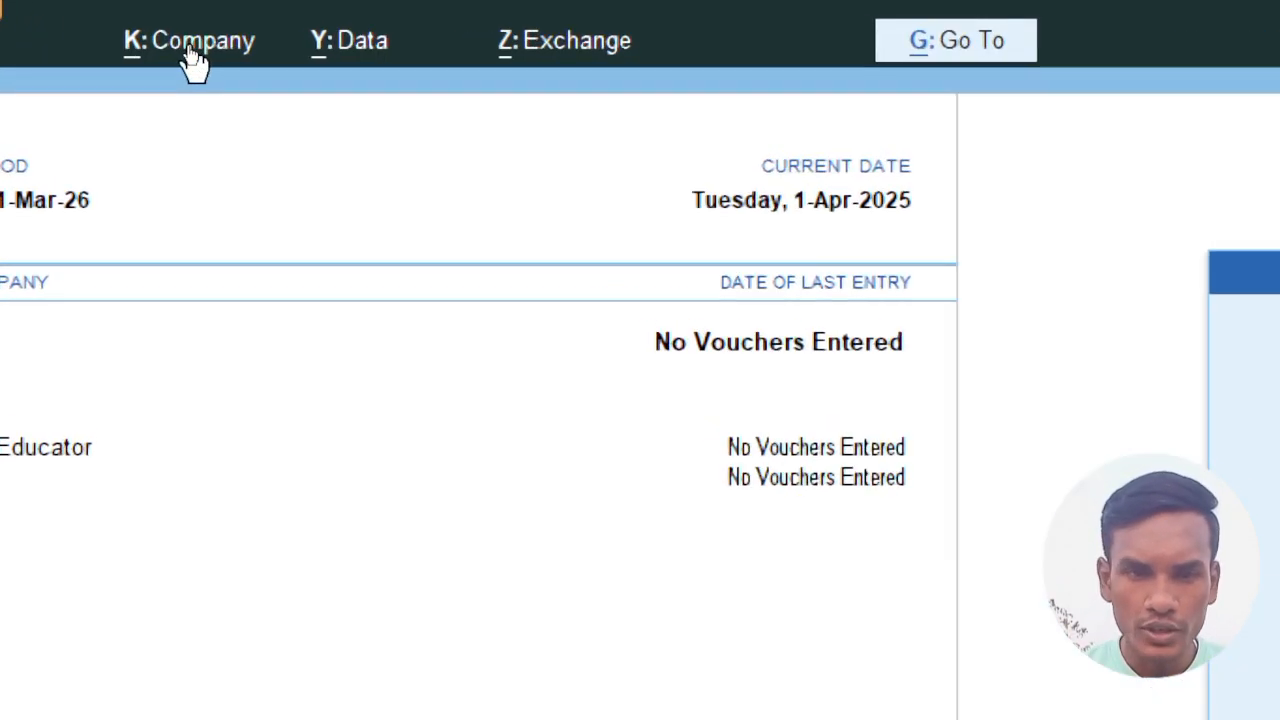
Review the Maintain Inventory setting in the features of the Multiple Gst company and leave without changes.
{"action": "left_click", "coordinate": [193, 60]}
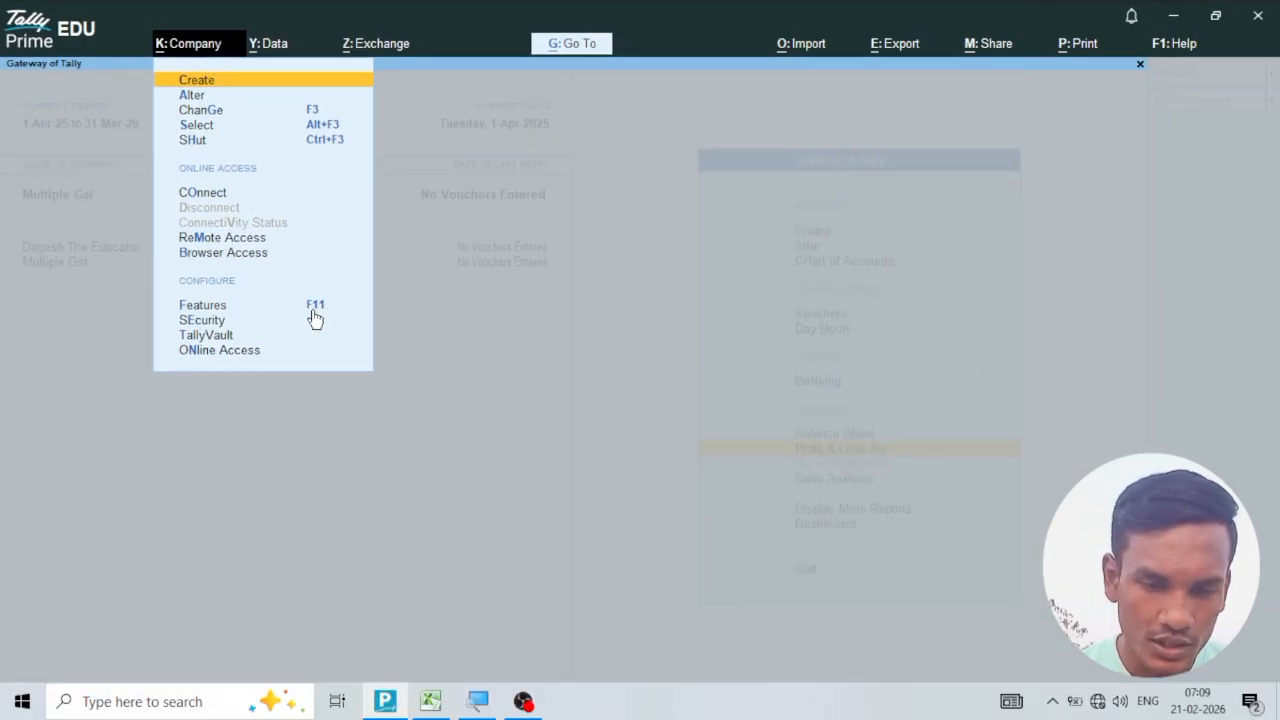
{"action": "left_click", "coordinate": [231, 308]}
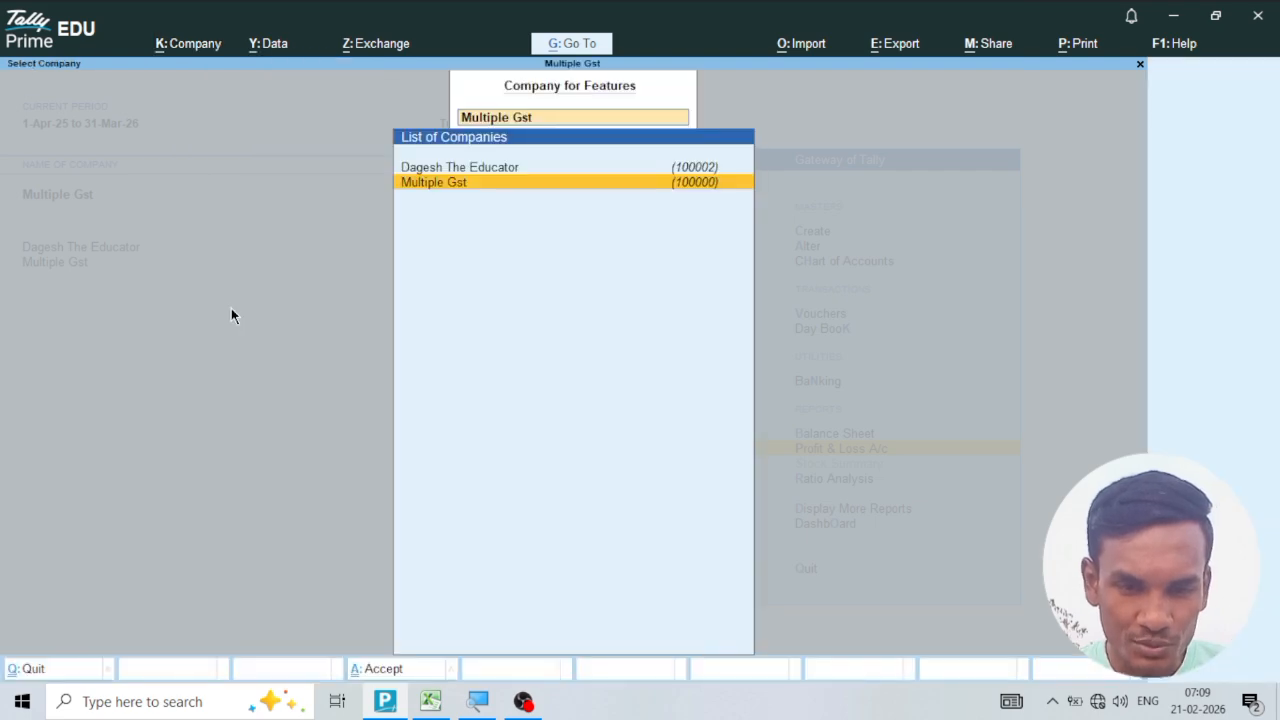
{"action": "left_click", "coordinate": [432, 185]}
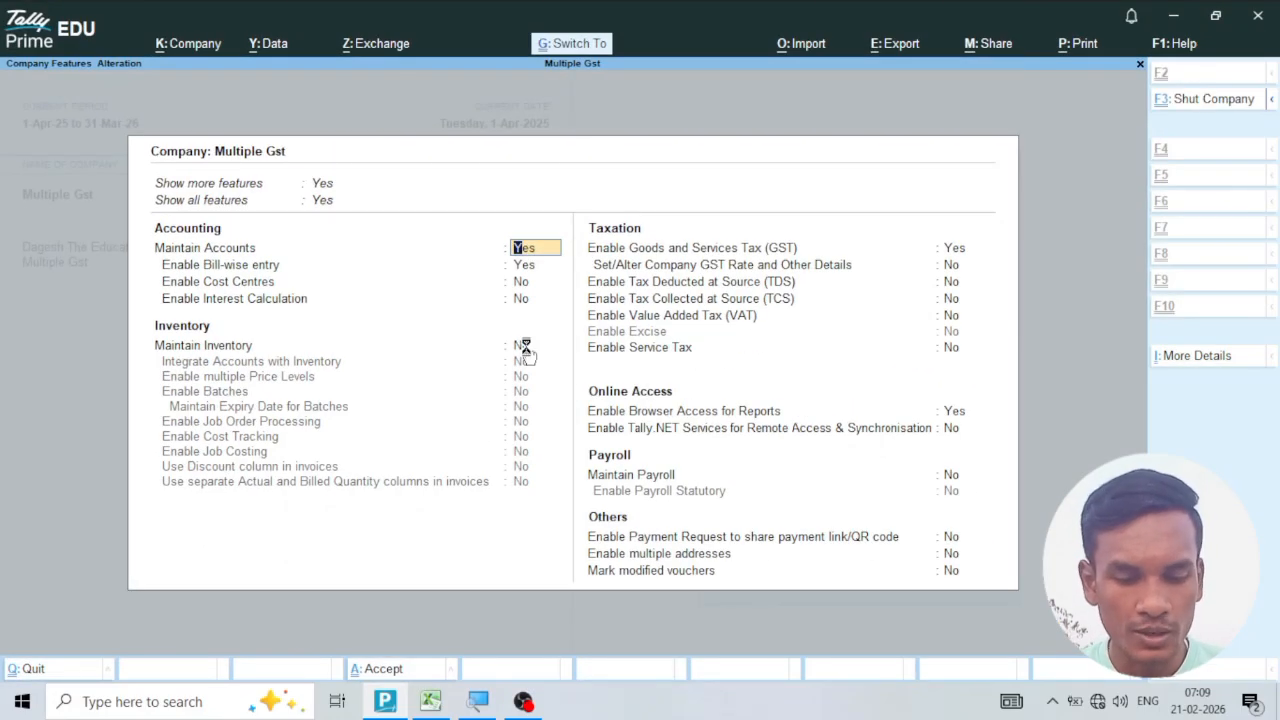
{"action": "key", "text": "Escape"}
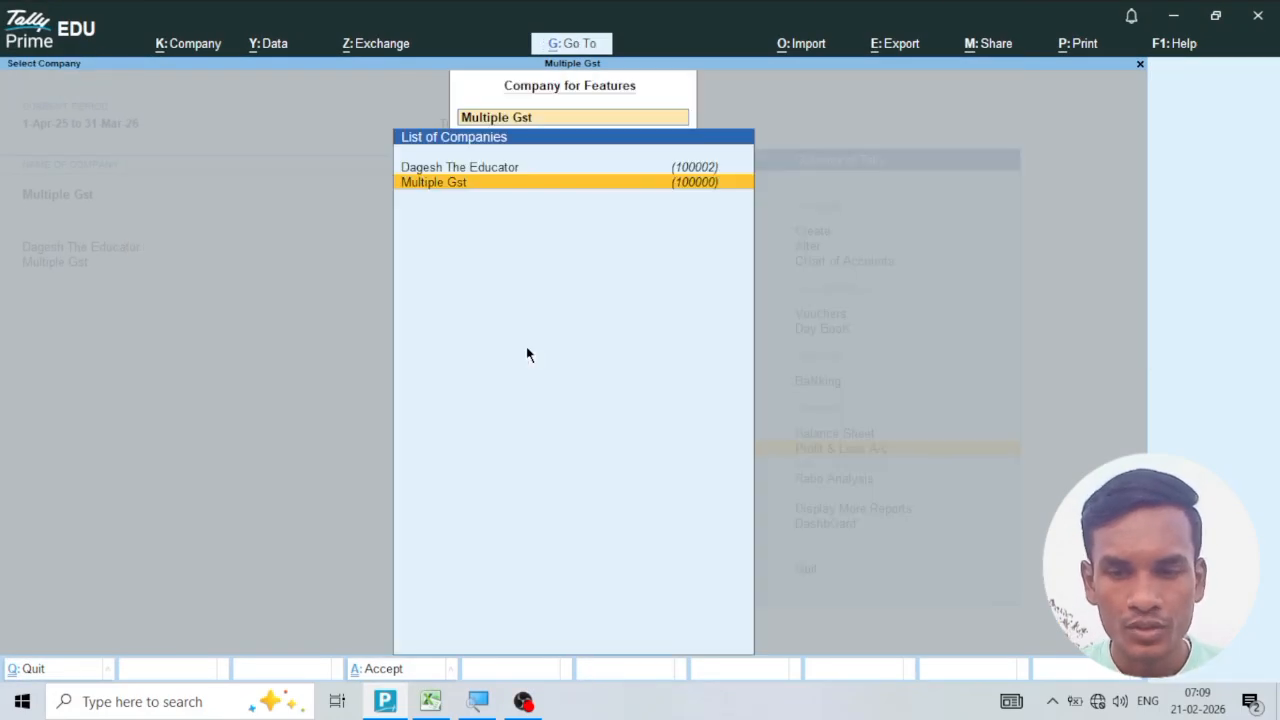
{"action": "key", "text": "Escape"}
{"action": "key", "text": "Escape"}
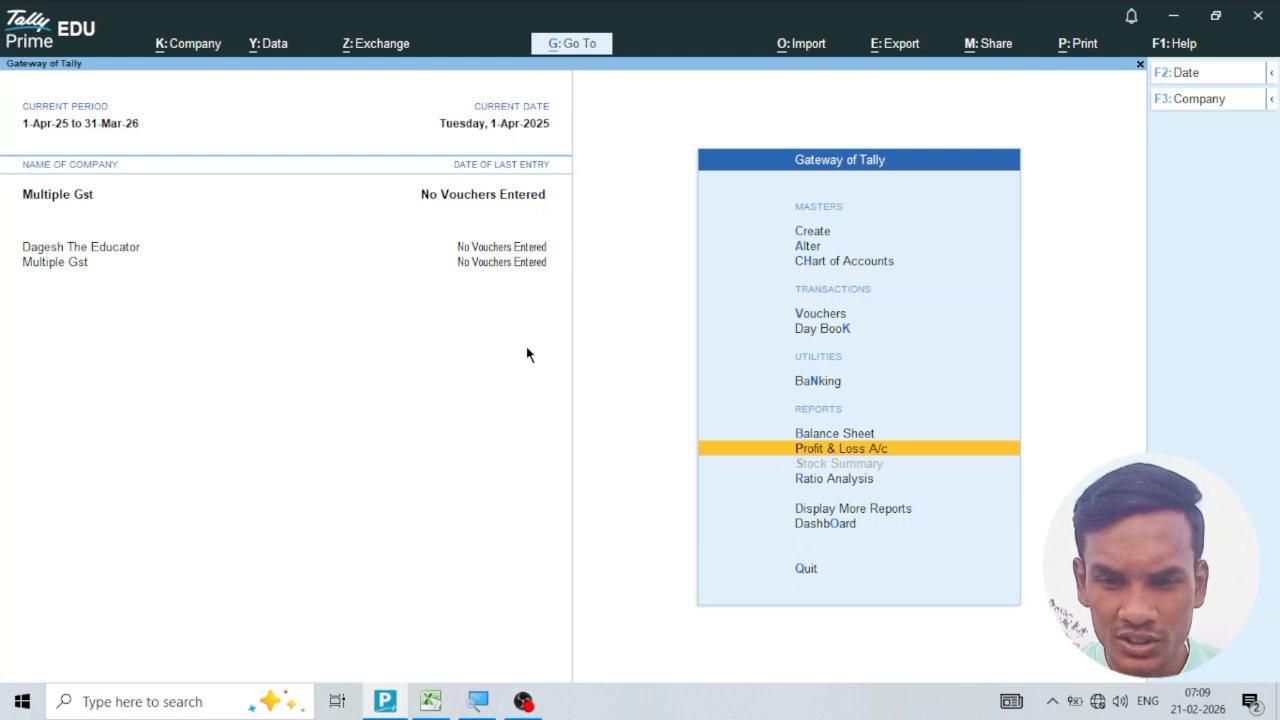
Switch to the demo gst workbook in Excel and examine the Vch Type and Vch No columns of the Multiple Rates sheet.
{"action": "left_click", "coordinate": [431, 703]}
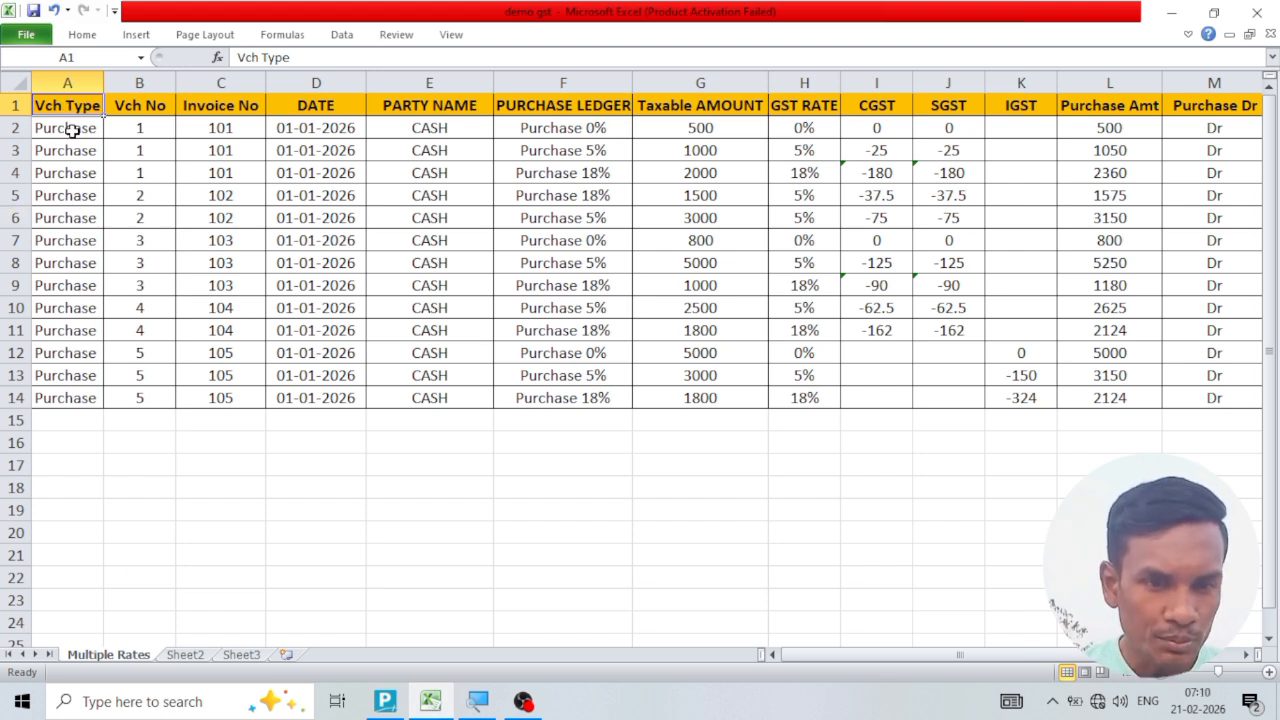
{"action": "left_click_drag", "start_coordinate": [69, 128], "coordinate": [79, 196]}
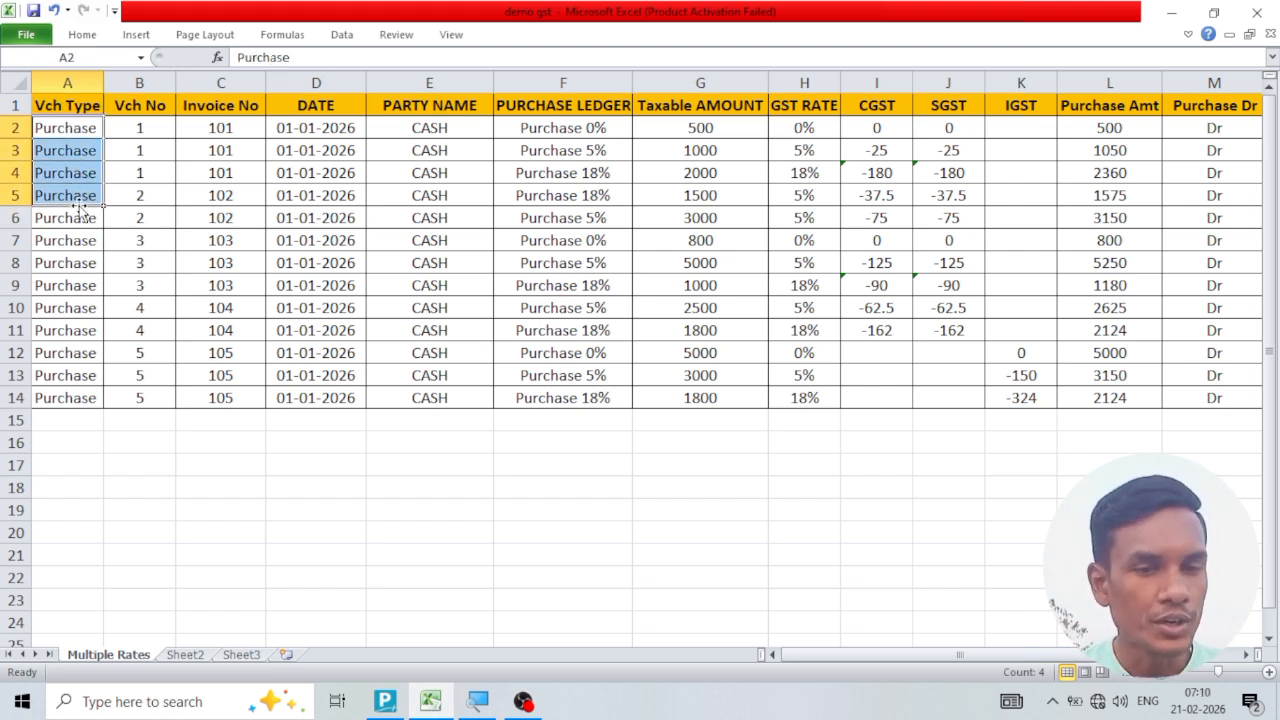
{"action": "left_click", "coordinate": [140, 107]}
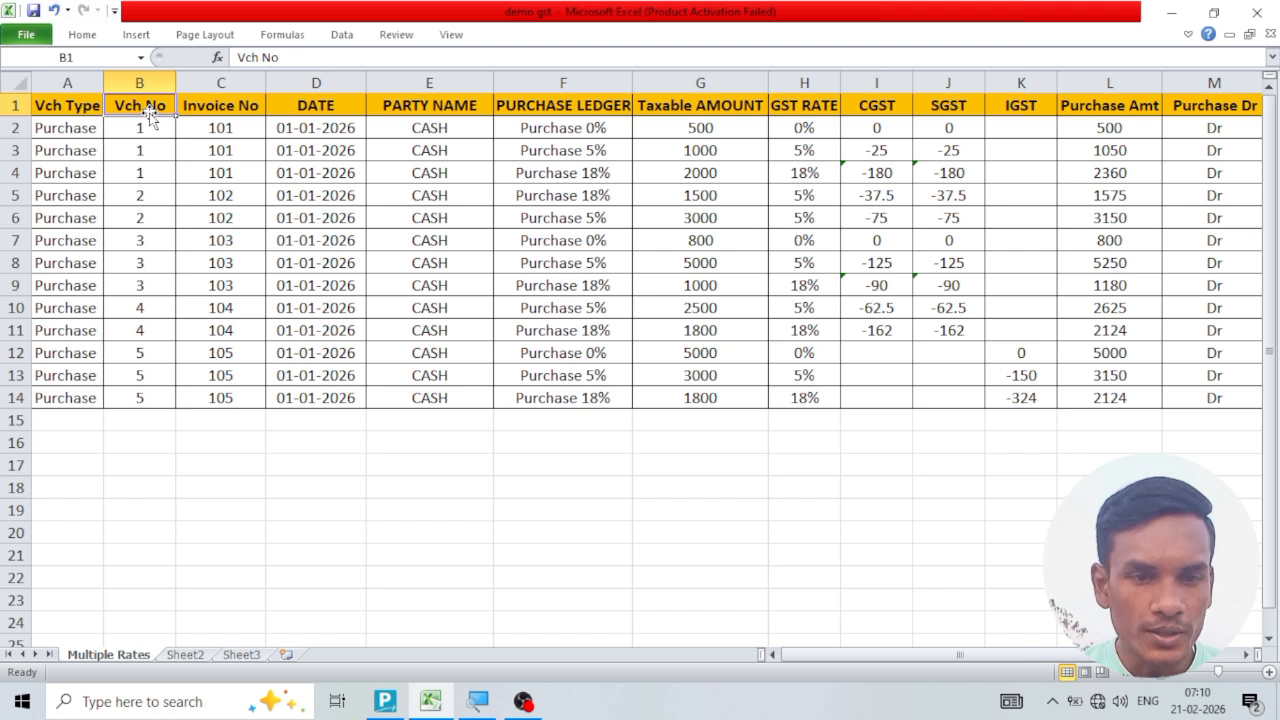
{"action": "left_click", "coordinate": [155, 131]}
{"action": "left_click", "coordinate": [147, 150]}
{"action": "left_click", "coordinate": [147, 173]}
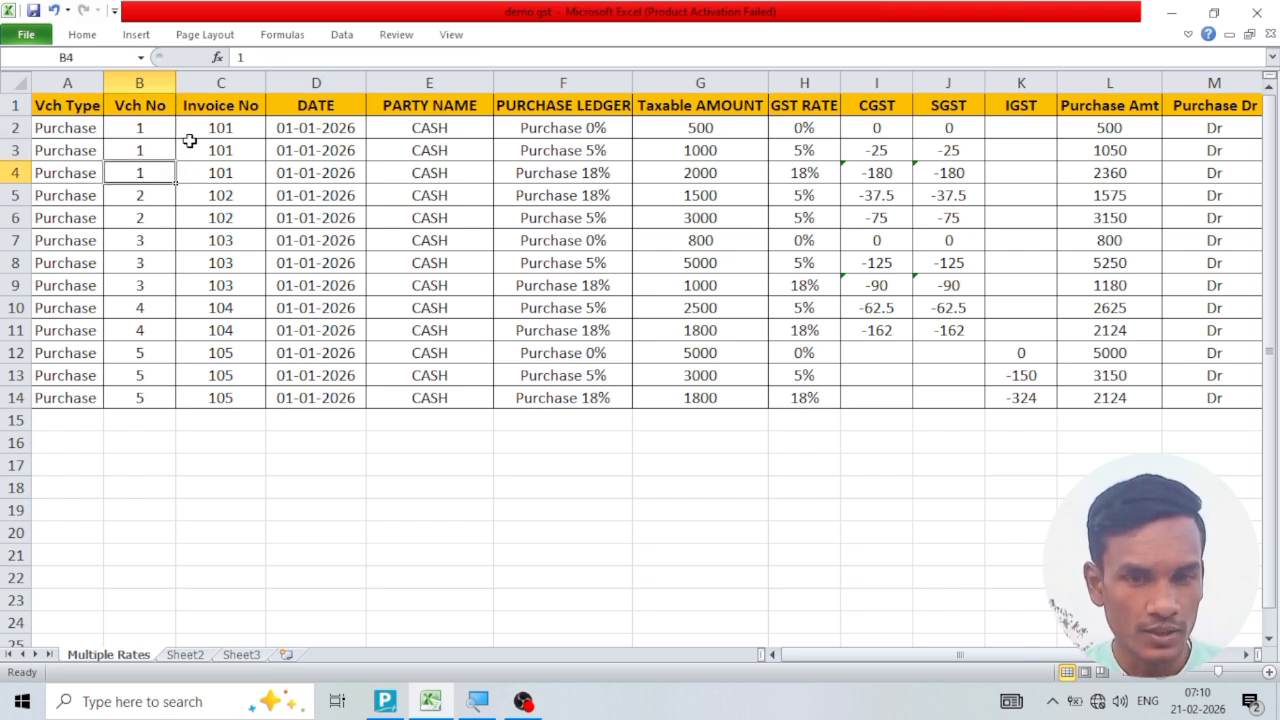
Examine the Invoice No and DATE columns for the rows of the first purchase voucher.
{"action": "left_click", "coordinate": [221, 114]}
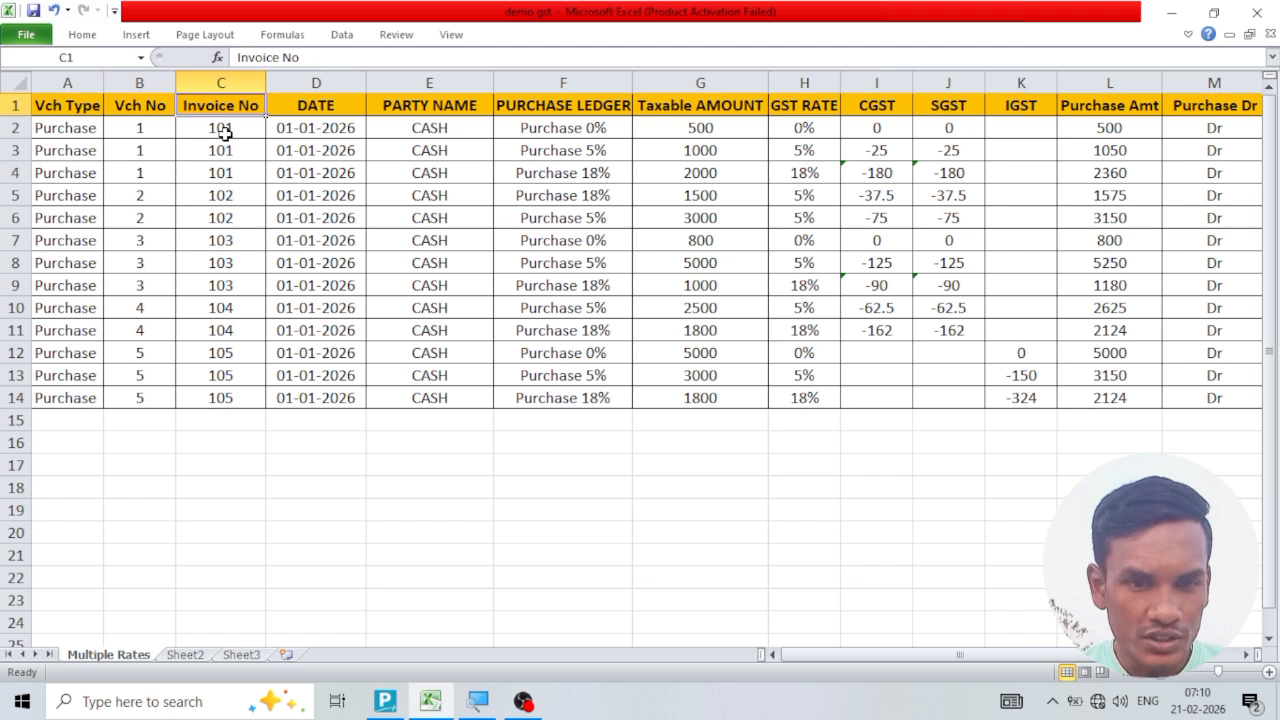
{"action": "left_click", "coordinate": [224, 132]}
{"action": "left_click", "coordinate": [229, 156]}
{"action": "left_click", "coordinate": [230, 175]}
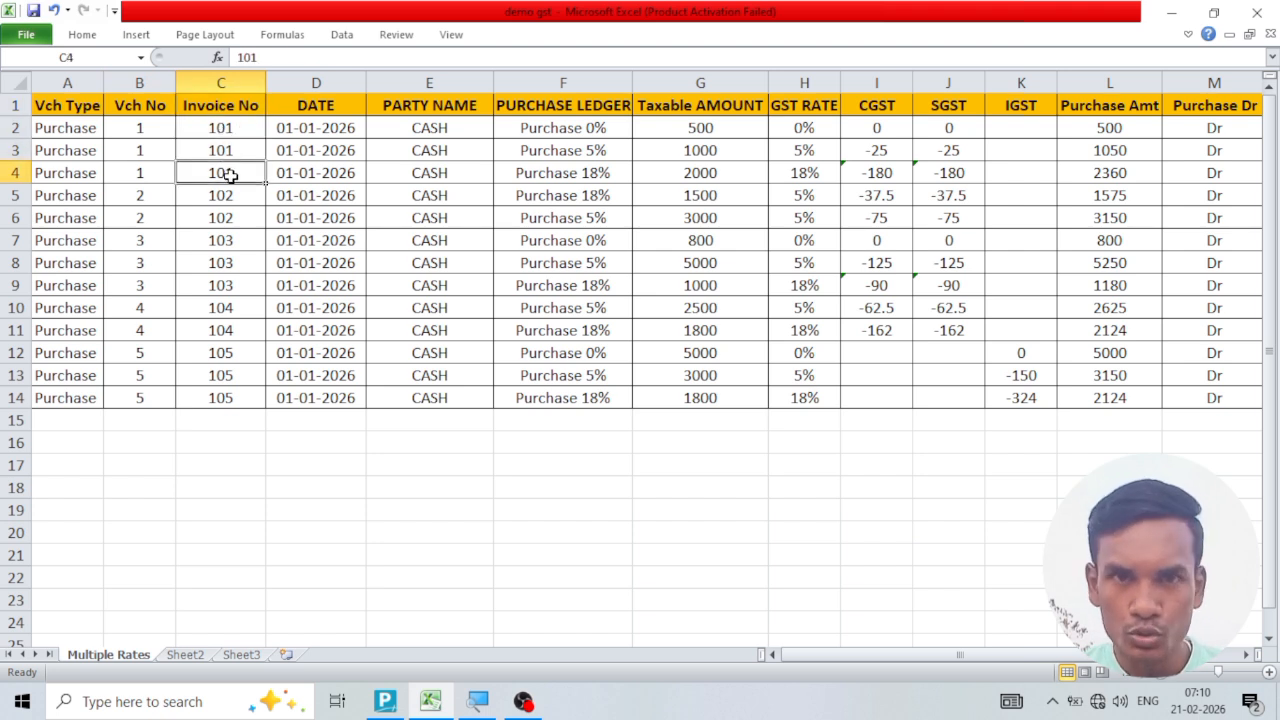
{"action": "left_click", "coordinate": [333, 112]}
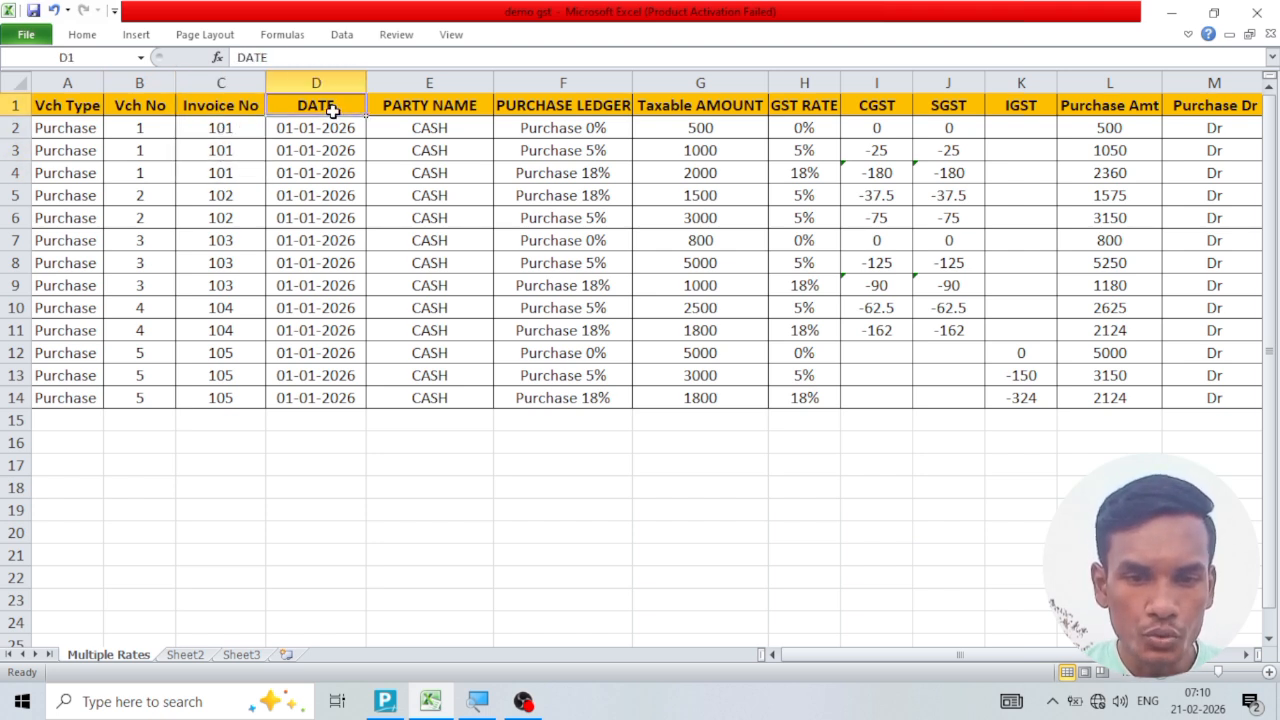
{"action": "left_click", "coordinate": [332, 132]}
{"action": "left_click", "coordinate": [331, 153]}
{"action": "left_click", "coordinate": [329, 177]}
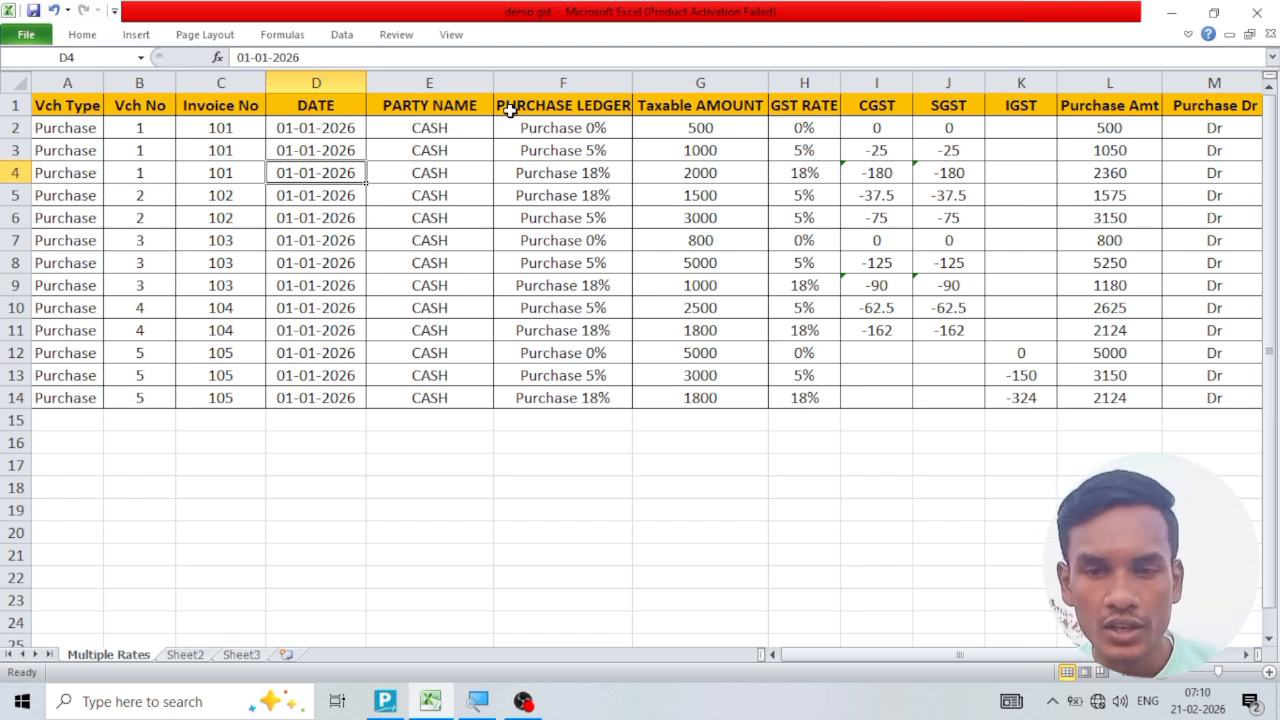
Examine the PURCHASE LEDGER column and the ledgers used in the rows of the first purchase voucher.
{"action": "left_click", "coordinate": [548, 106]}
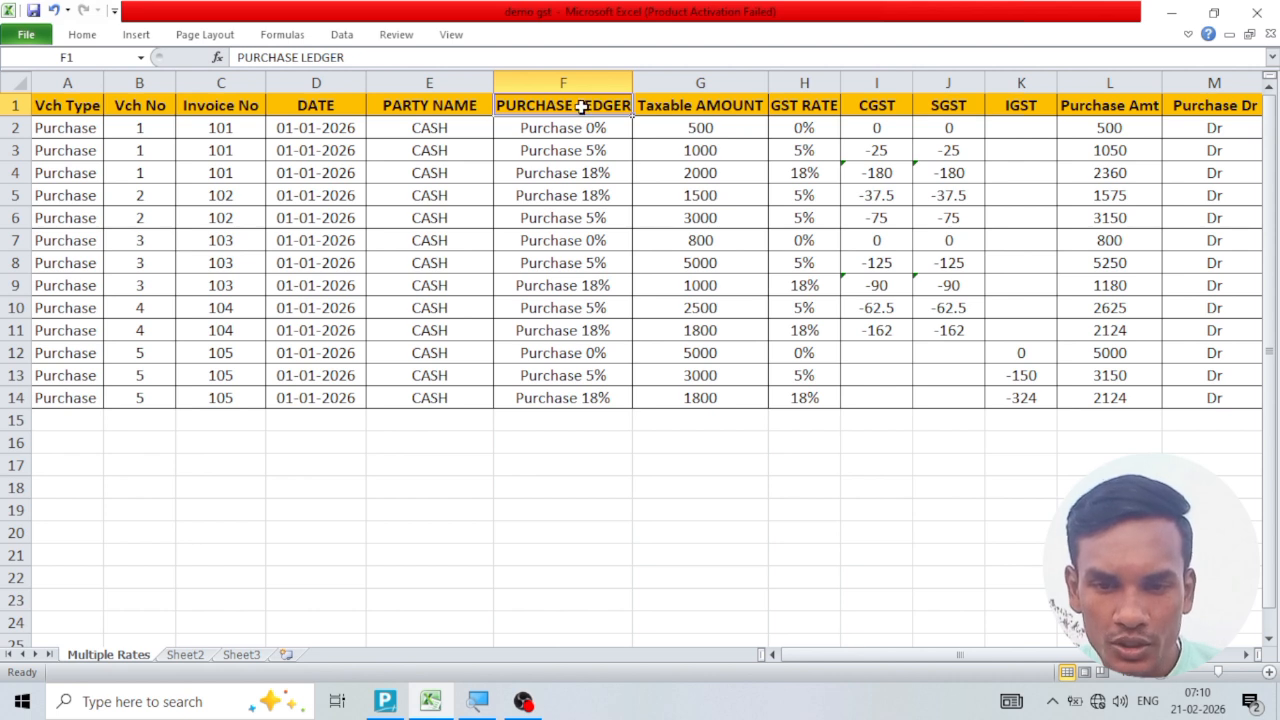
{"action": "left_click_drag", "start_coordinate": [580, 106], "coordinate": [610, 233]}
{"action": "left_click_drag", "start_coordinate": [590, 352], "coordinate": [580, 399]}
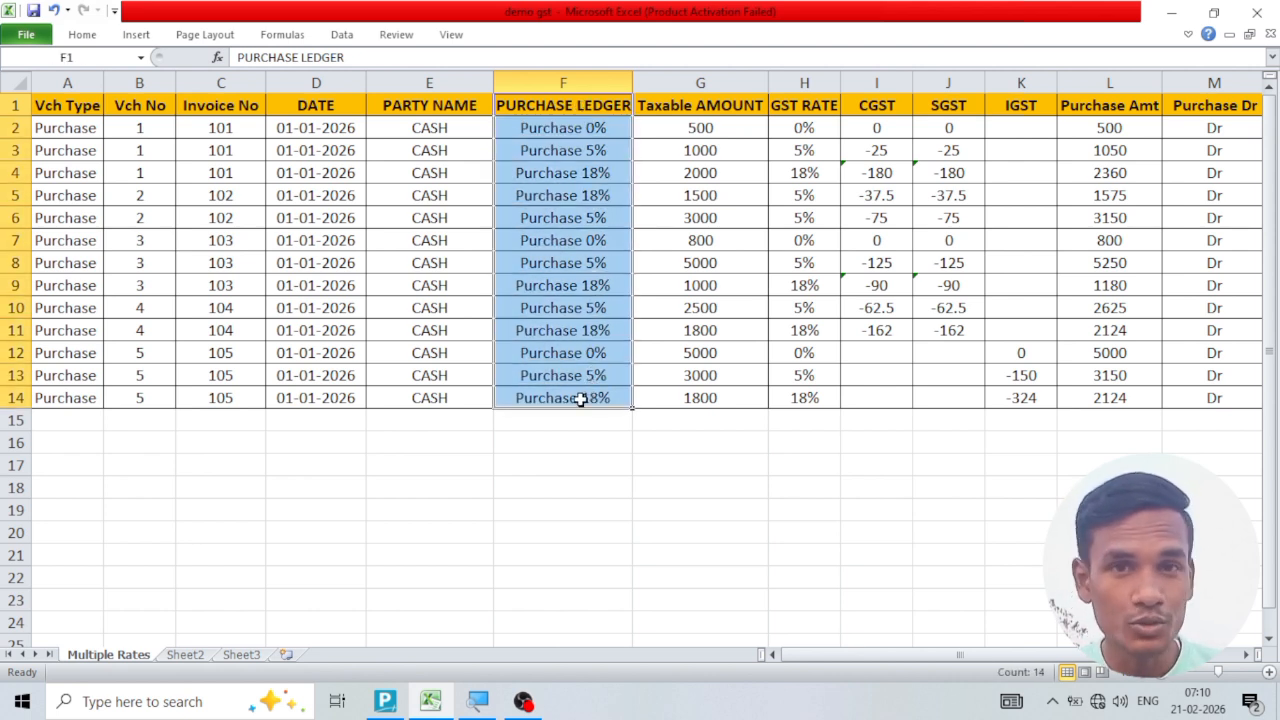
{"action": "left_click", "coordinate": [600, 108]}
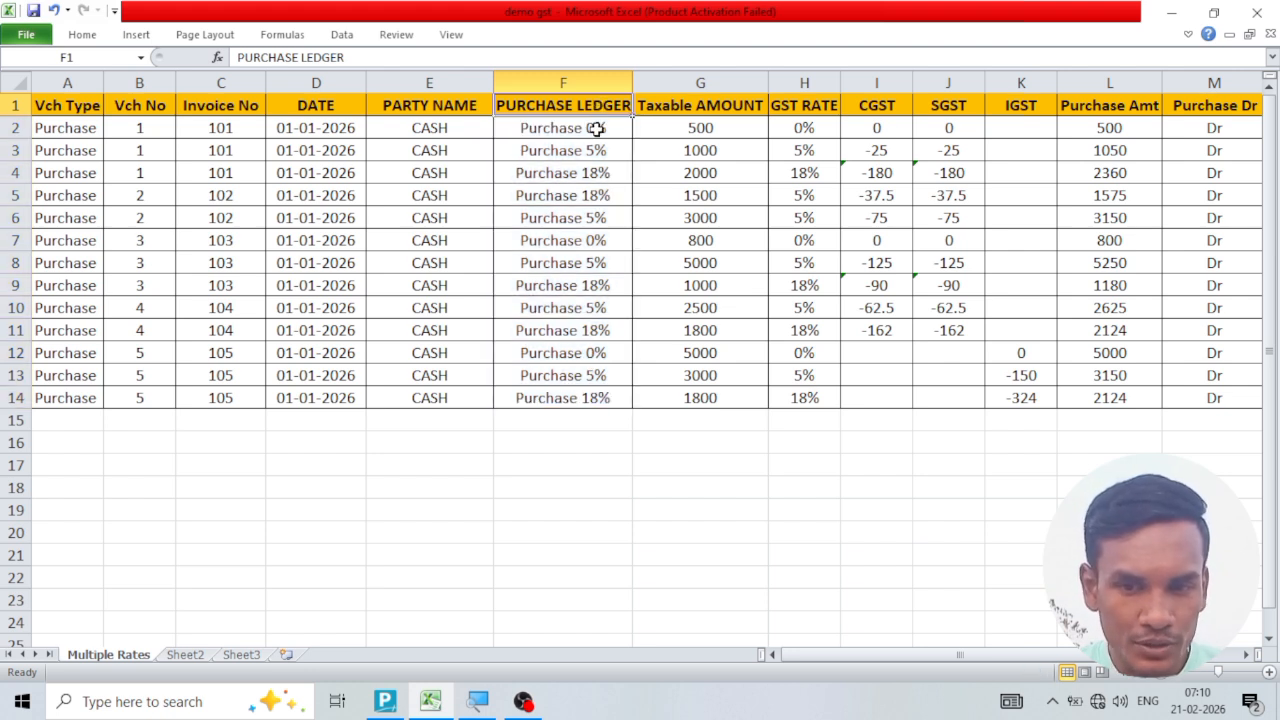
{"action": "left_click", "coordinate": [596, 130]}
{"action": "left_click", "coordinate": [601, 151]}
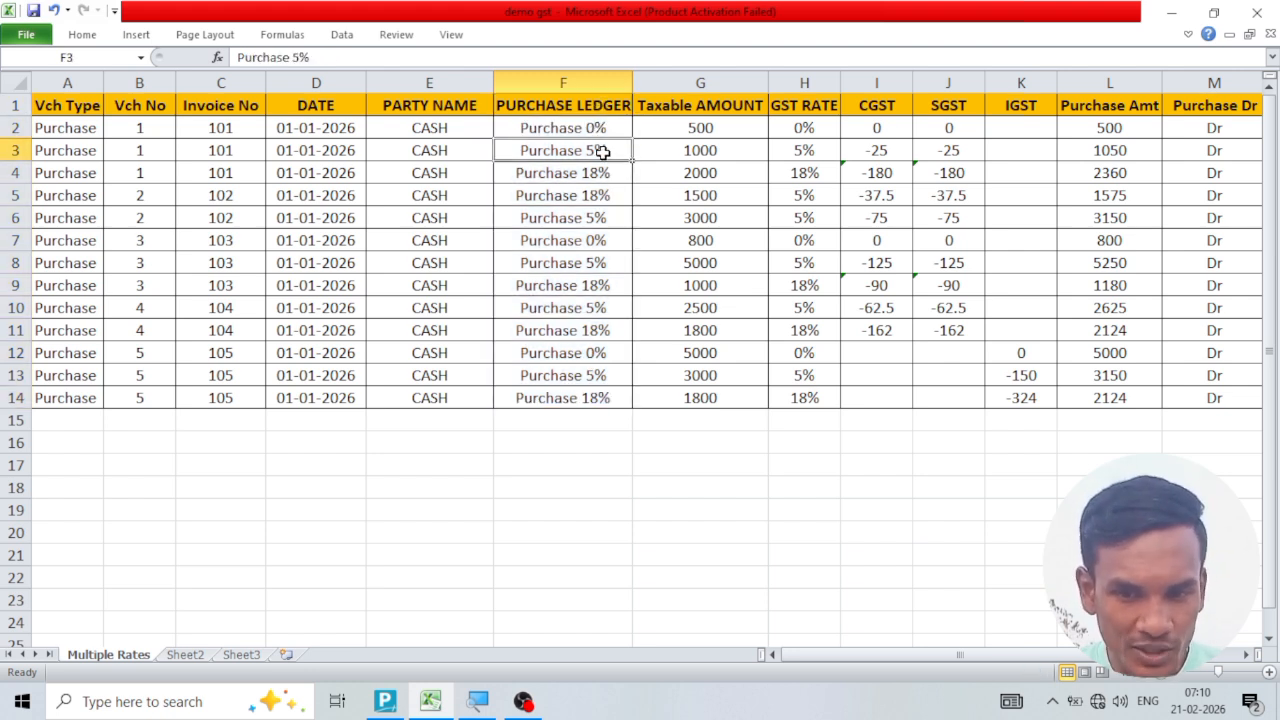
{"action": "left_click", "coordinate": [604, 175]}
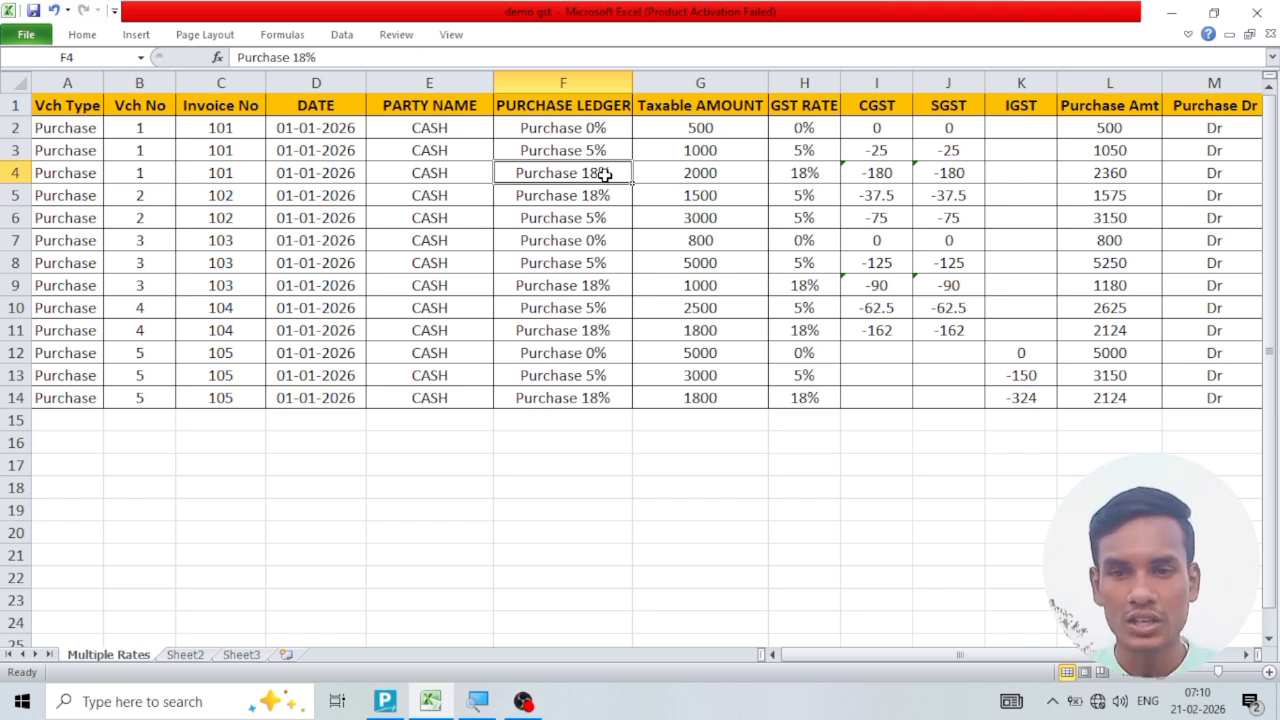
Examine the Taxable AMOUNT, GST RATE, CGST, SGST, IGST and Purchase Amt columns for the first voucher's rows.
{"action": "left_click_drag", "start_coordinate": [677, 129], "coordinate": [680, 171]}
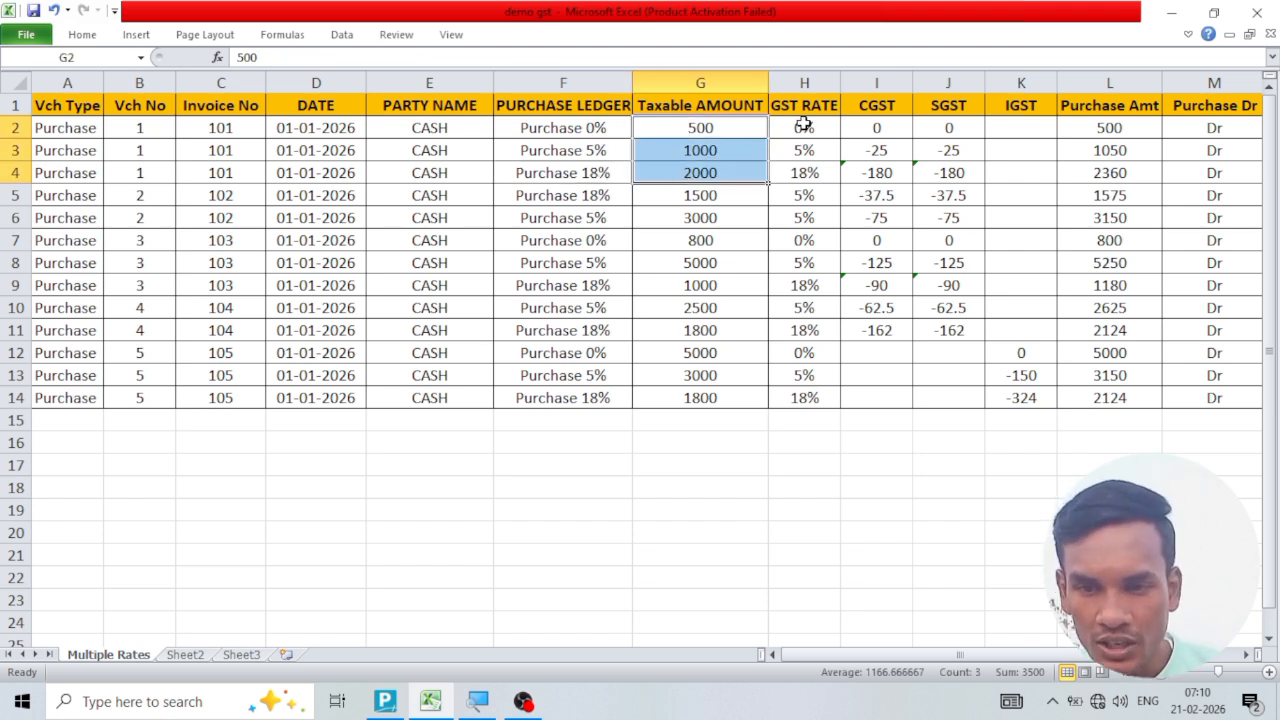
{"action": "left_click_drag", "start_coordinate": [804, 124], "coordinate": [808, 217]}
{"action": "left_click", "coordinate": [808, 217]}
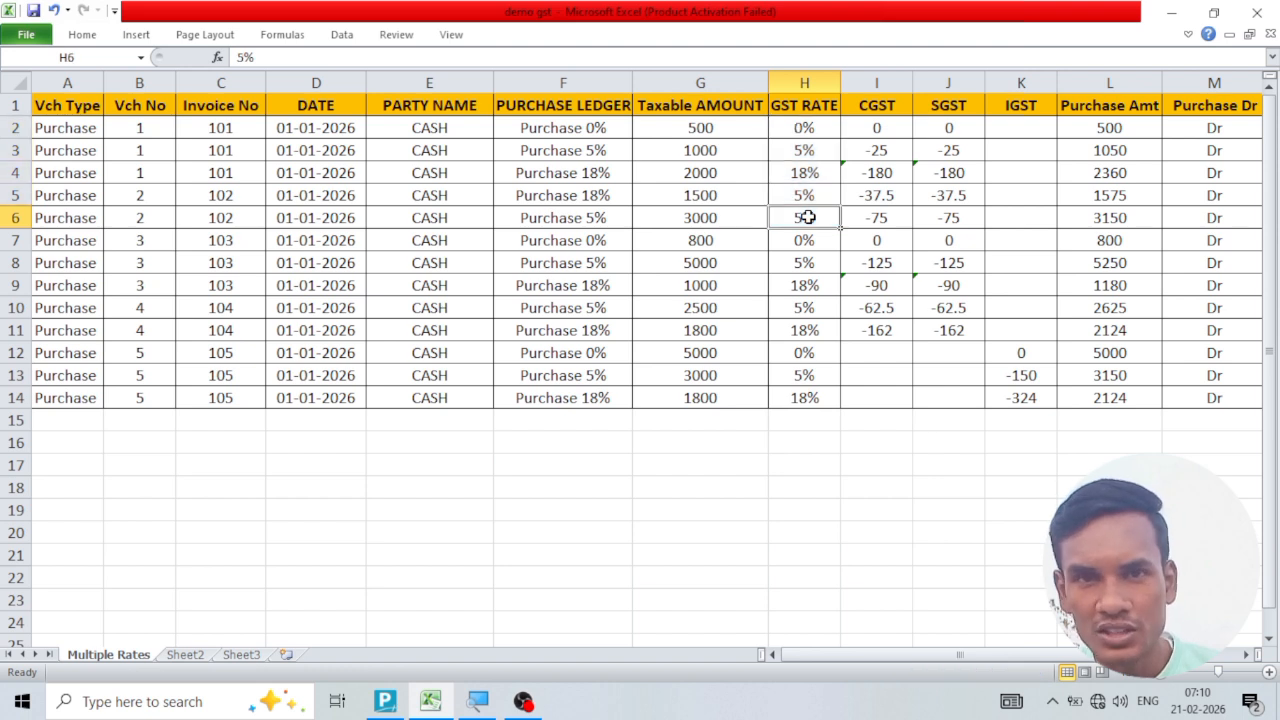
{"action": "left_click", "coordinate": [884, 131]}
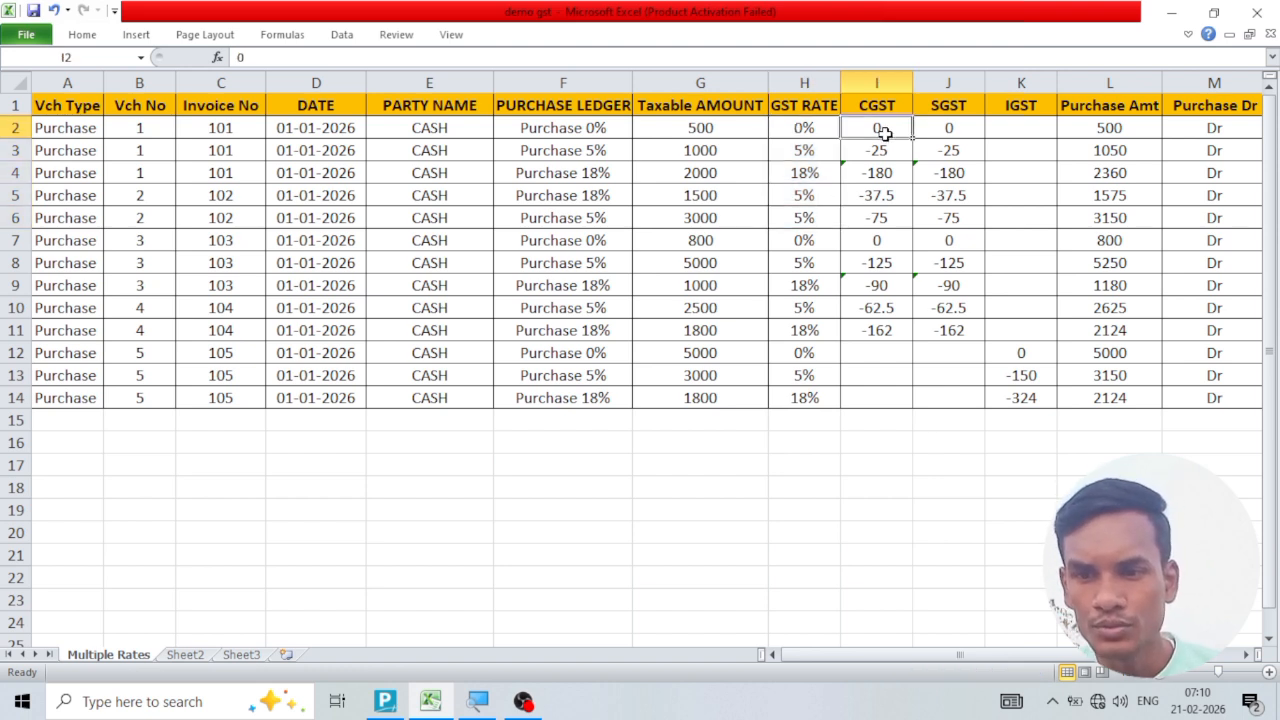
{"action": "left_click", "coordinate": [943, 129]}
{"action": "left_click", "coordinate": [1000, 127]}
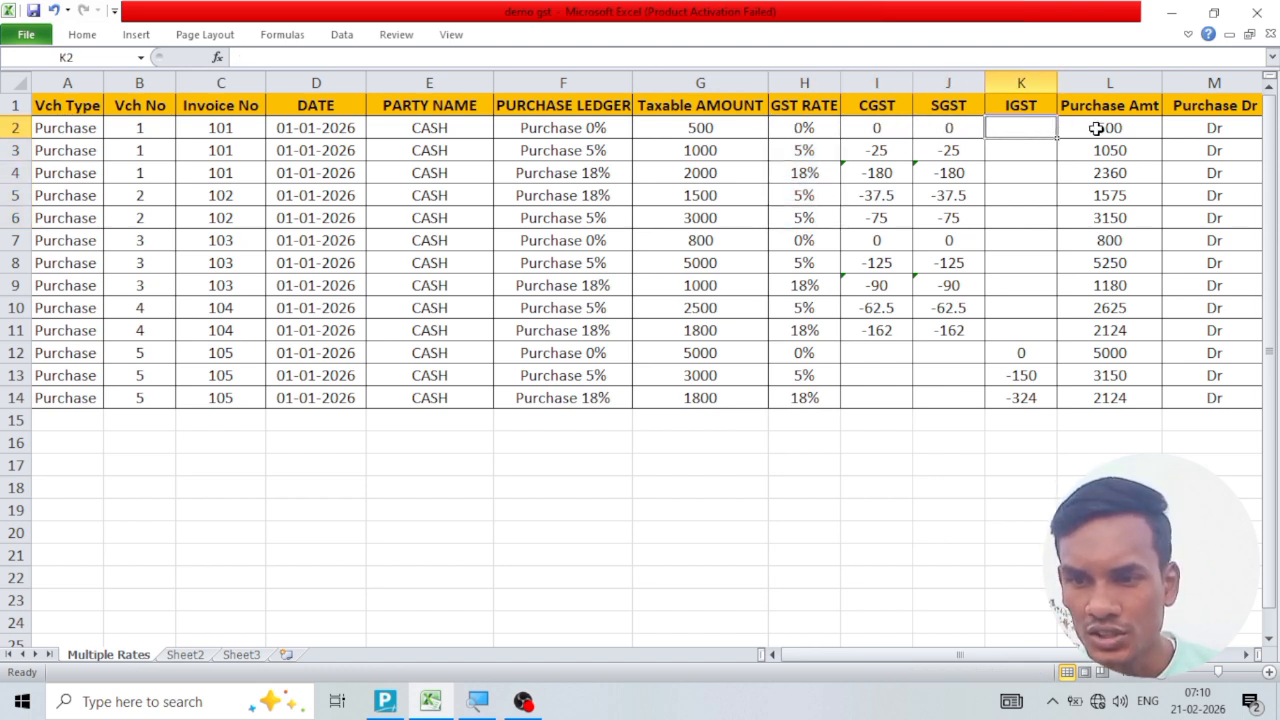
{"action": "left_click", "coordinate": [1097, 128]}
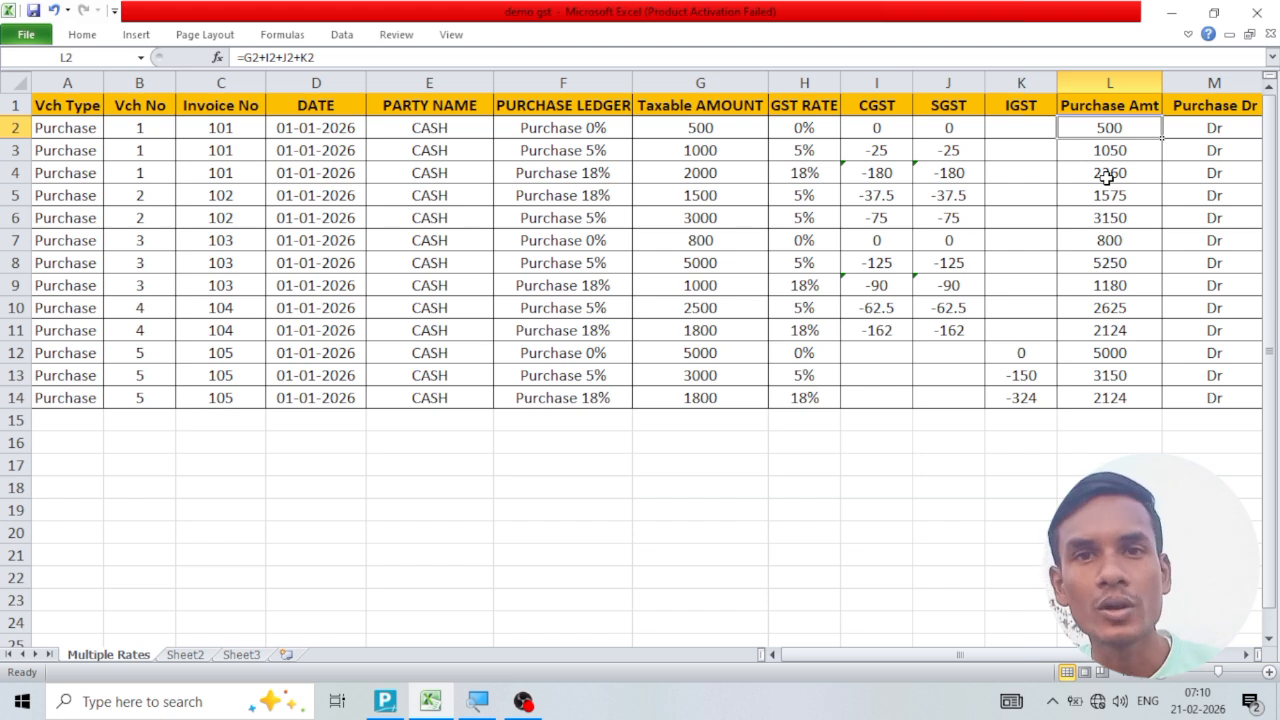
Examine the Purchase Dr and Mode columns of the Multiple Rates sheet.
{"action": "left_click_drag", "start_coordinate": [961, 651], "coordinate": [1040, 651]}
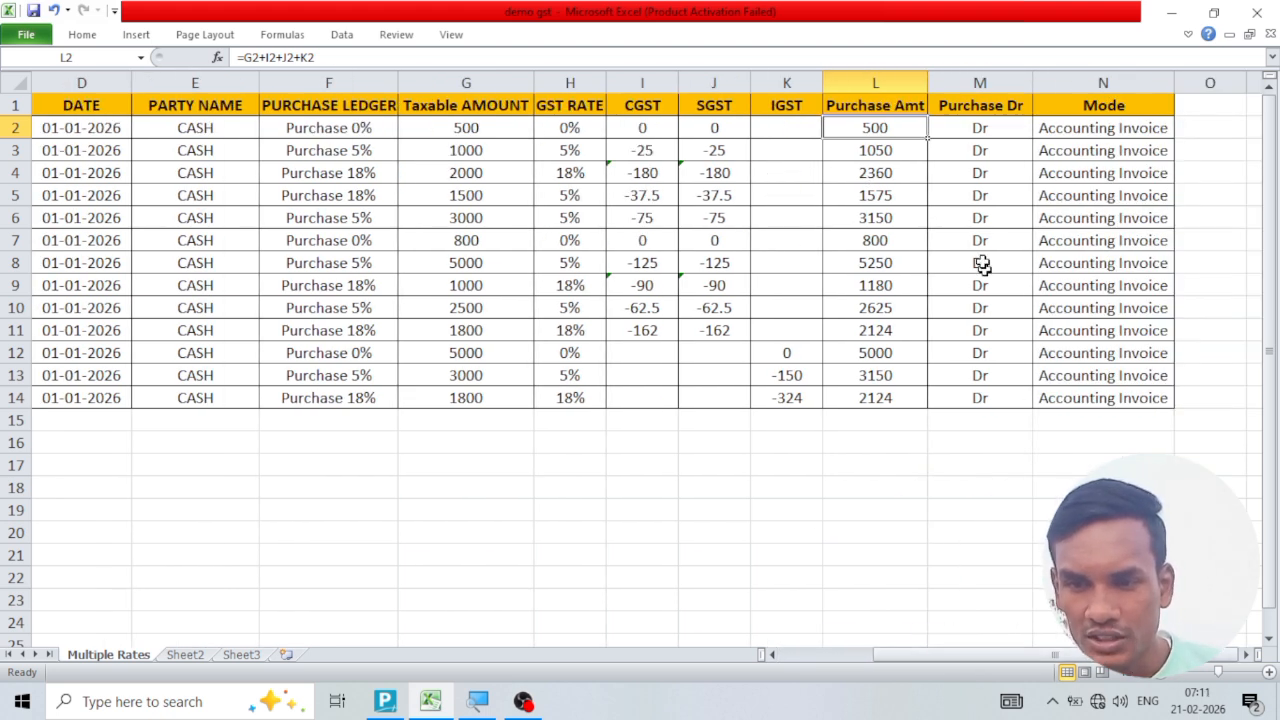
{"action": "left_click", "coordinate": [980, 130]}
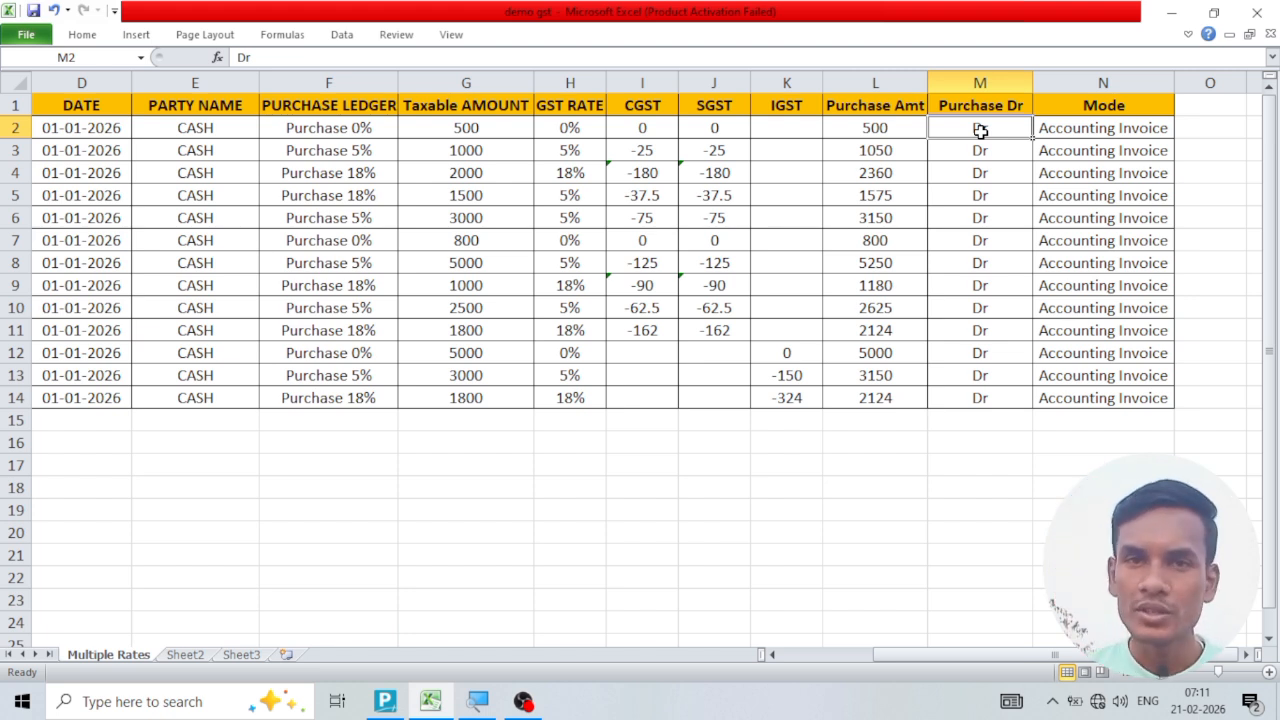
{"action": "left_click", "coordinate": [1100, 111]}
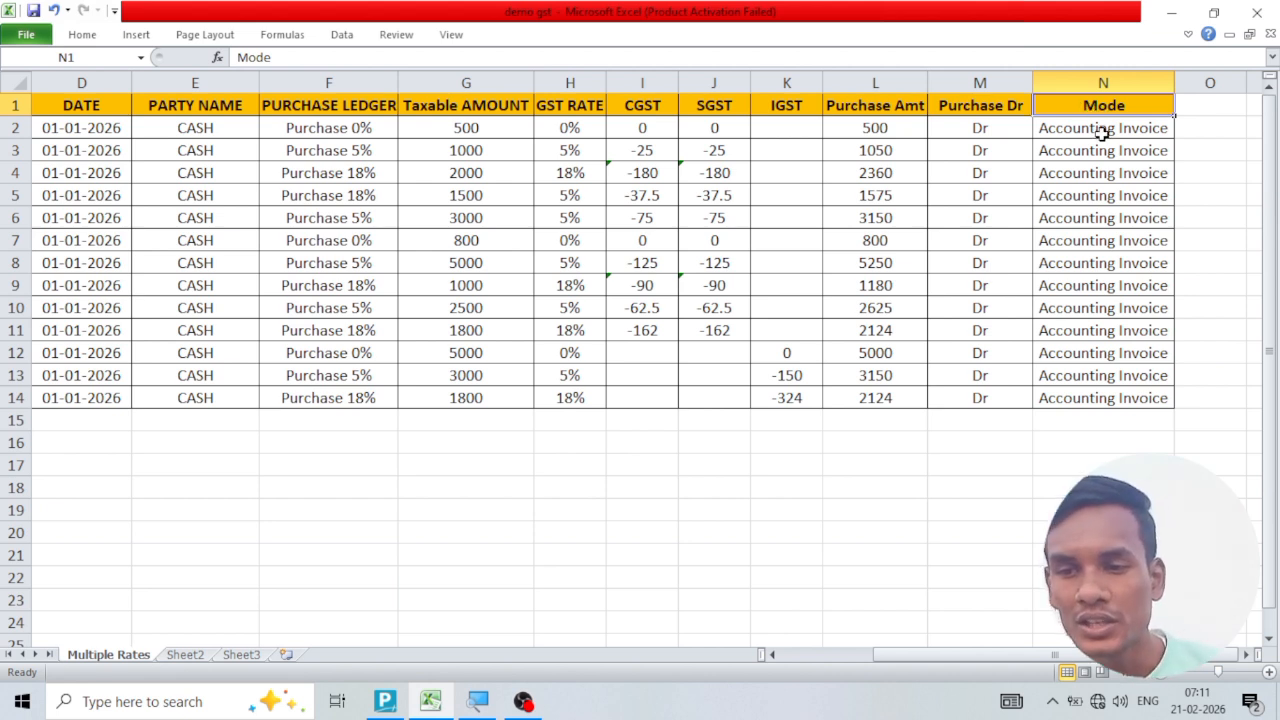
{"action": "left_click", "coordinate": [1101, 133]}
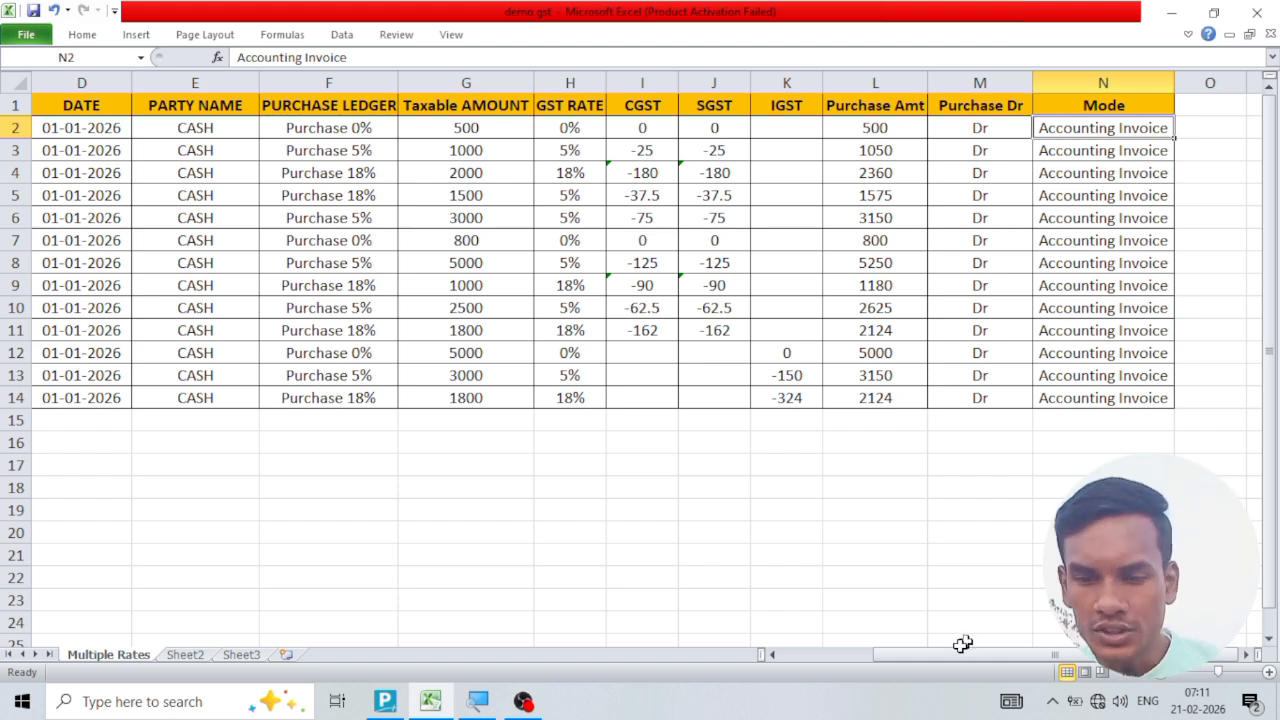
{"action": "left_click_drag", "start_coordinate": [926, 655], "coordinate": [785, 663]}
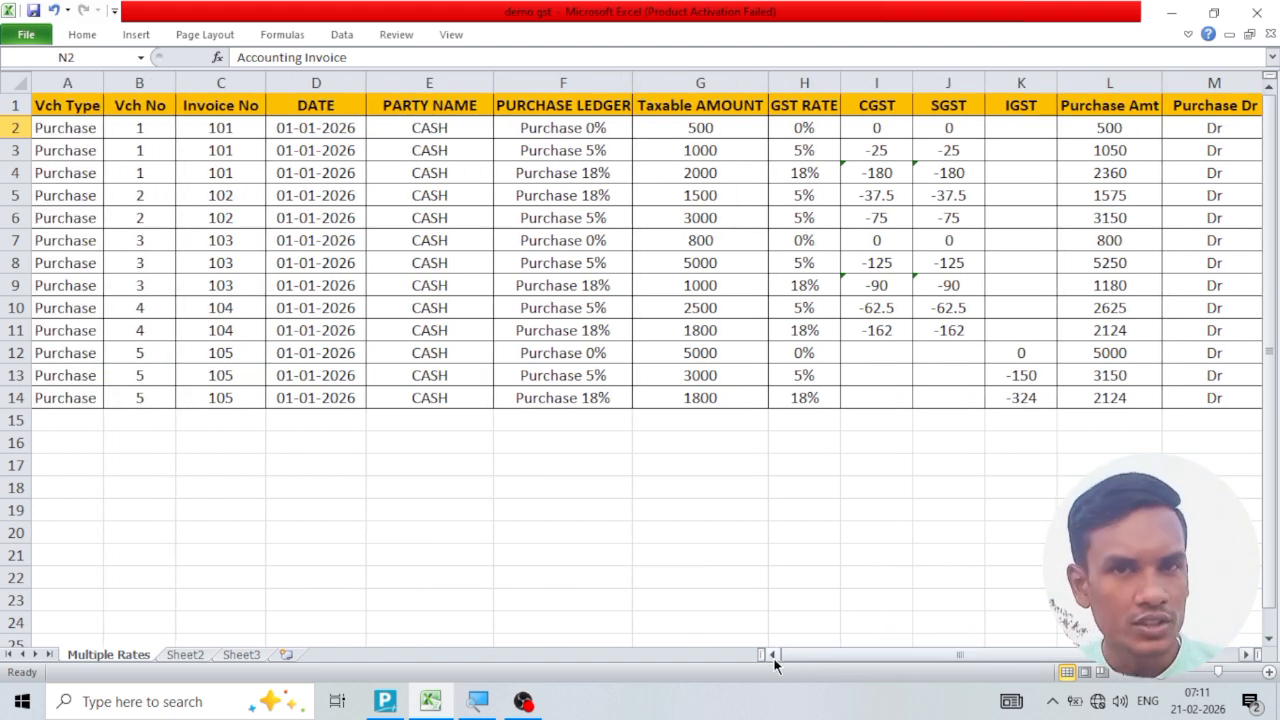
Switch to TallyPrime and start creating an Excel import mapping template for transactions.
{"action": "left_click", "coordinate": [385, 701]}
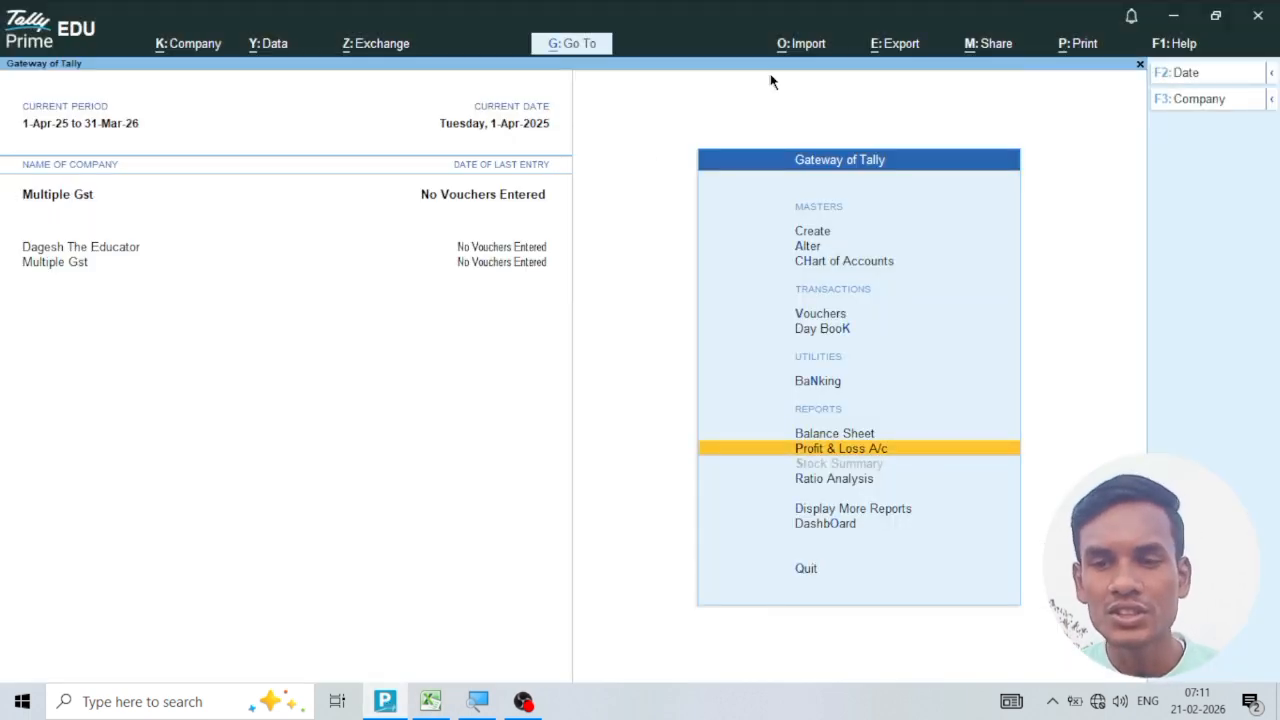
{"action": "left_click", "coordinate": [805, 50]}
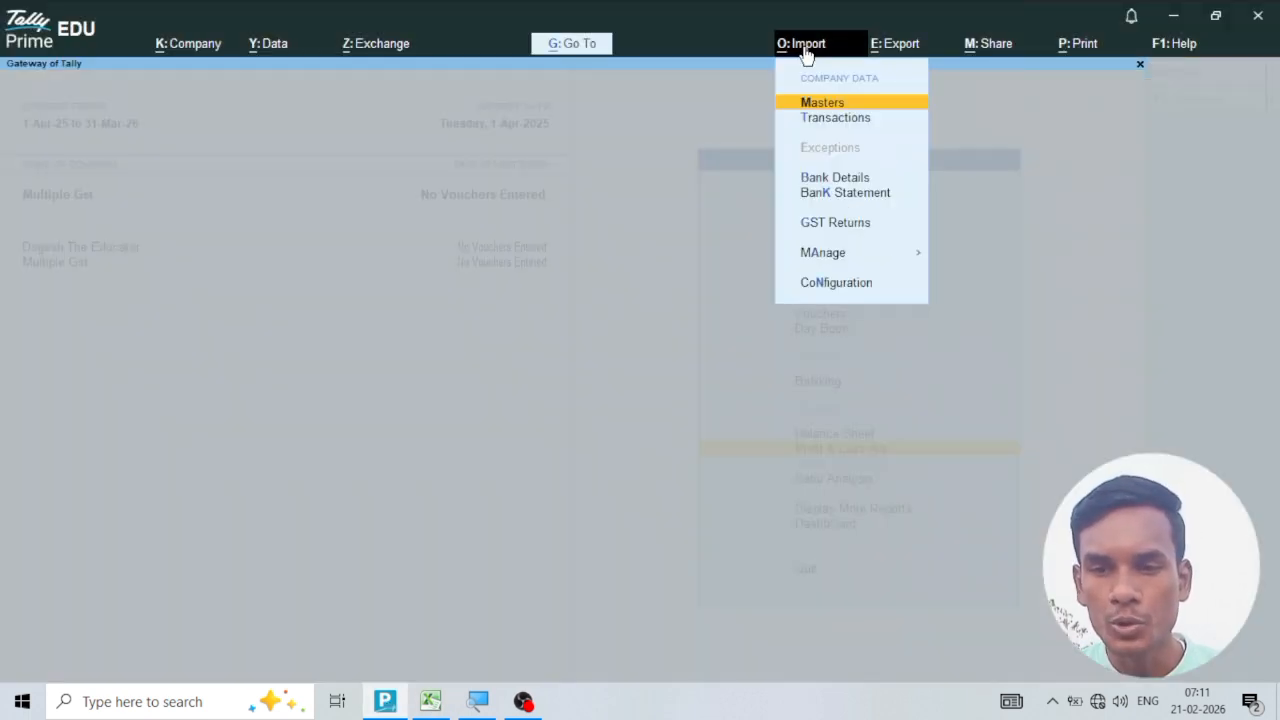
{"action": "left_click", "coordinate": [820, 258]}
{"action": "left_click", "coordinate": [960, 296]}
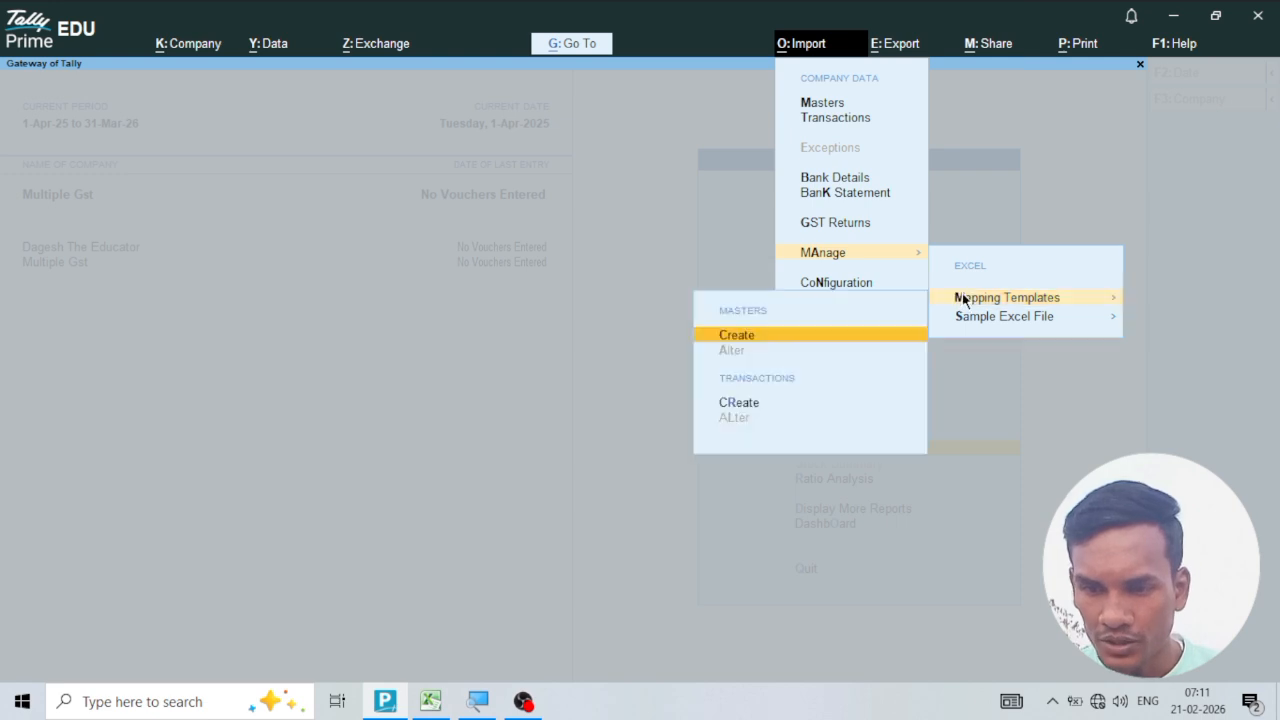
{"action": "left_click", "coordinate": [736, 404]}
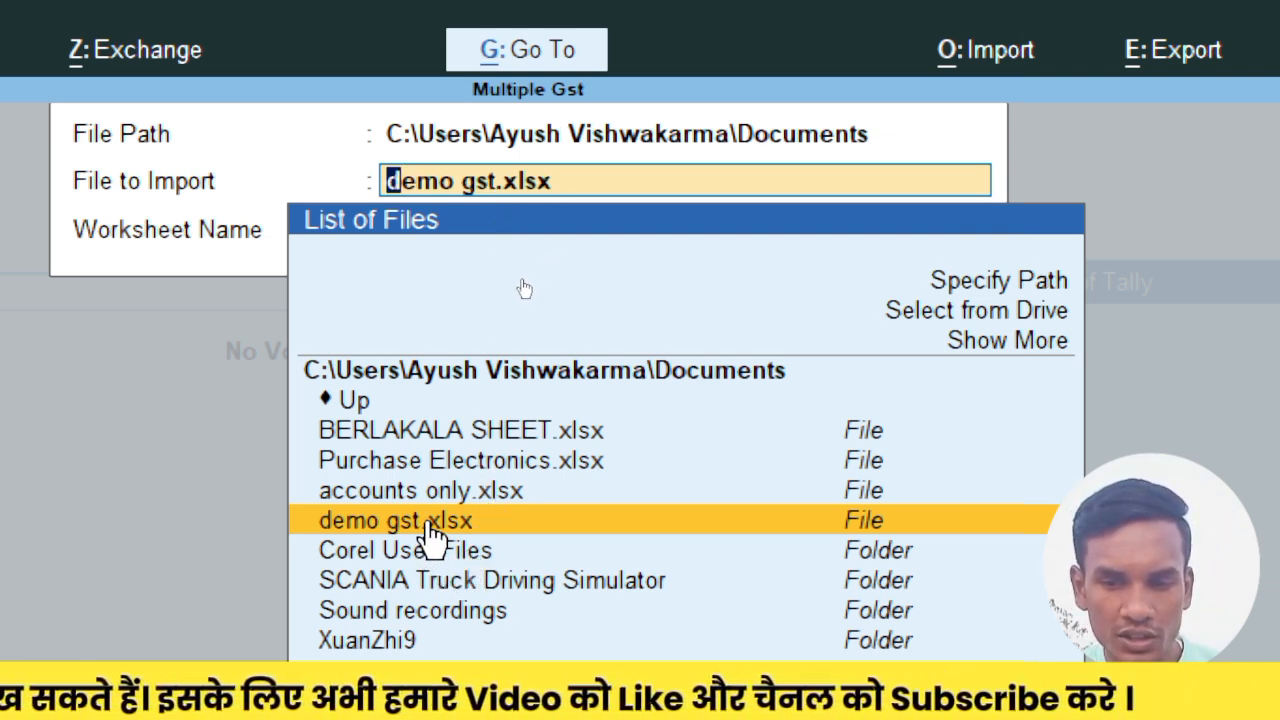
Base the template on the Multiple Rates worksheet of demo gst.xlsx, with the name Multiple and the voucher type Accounting Vouchers.
{"action": "key", "text": "Return"}
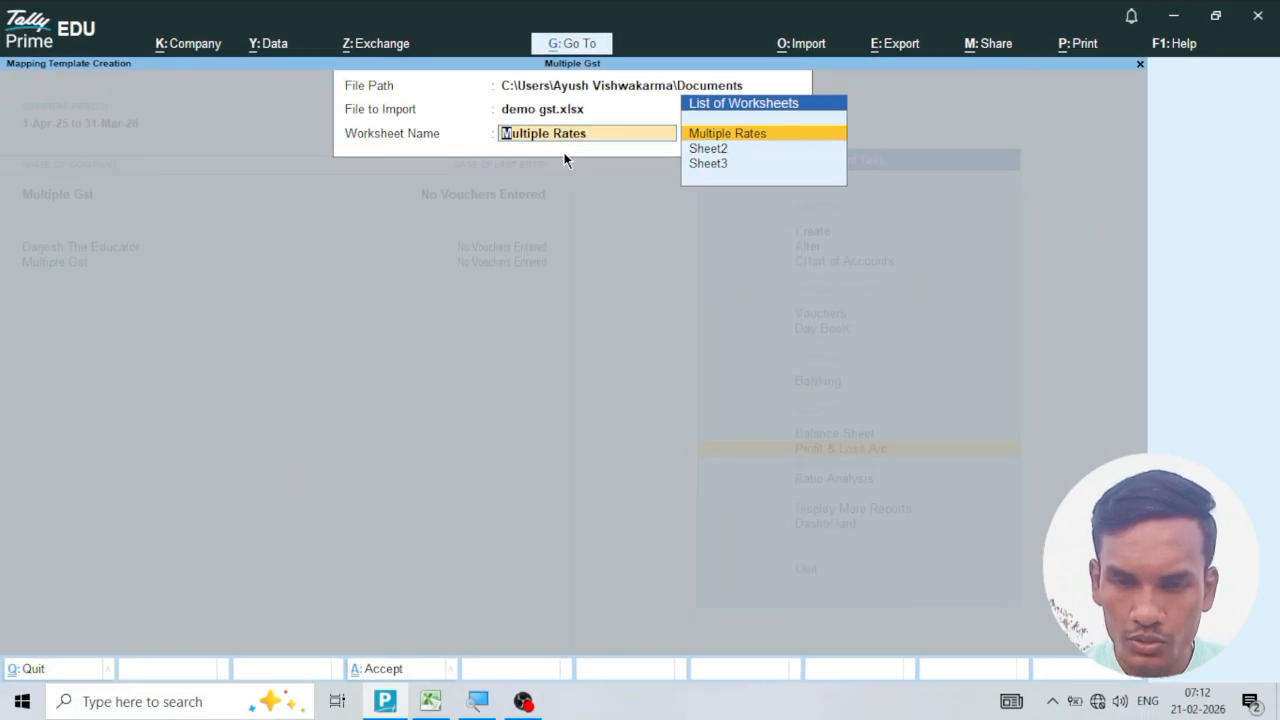
{"action": "key", "text": "Return"}
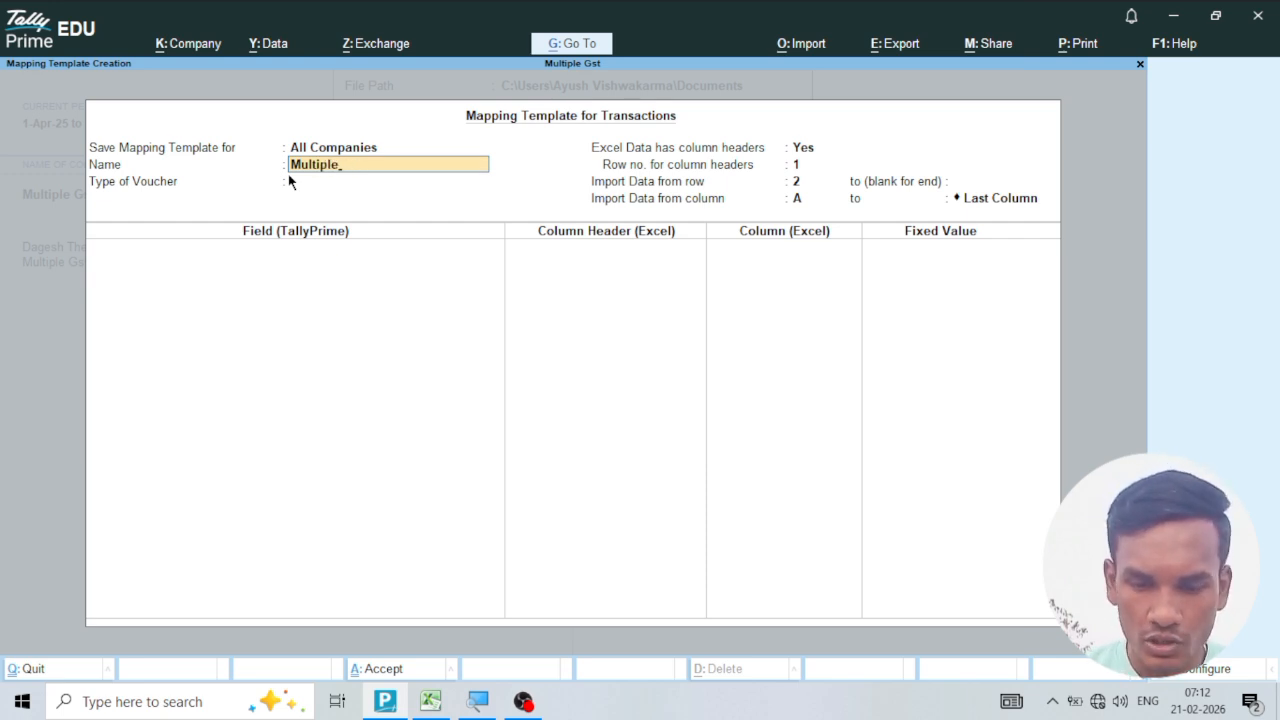
{"action": "key", "text": "Return"}
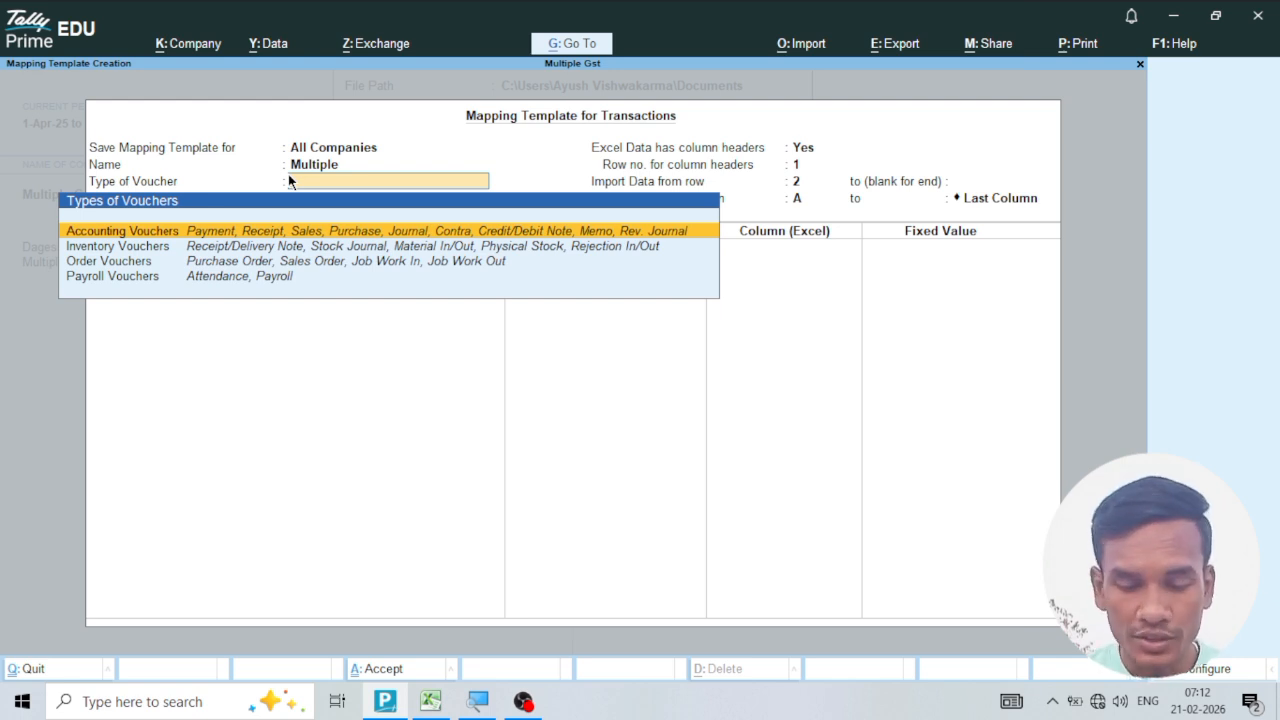
{"action": "key", "text": "Return"}
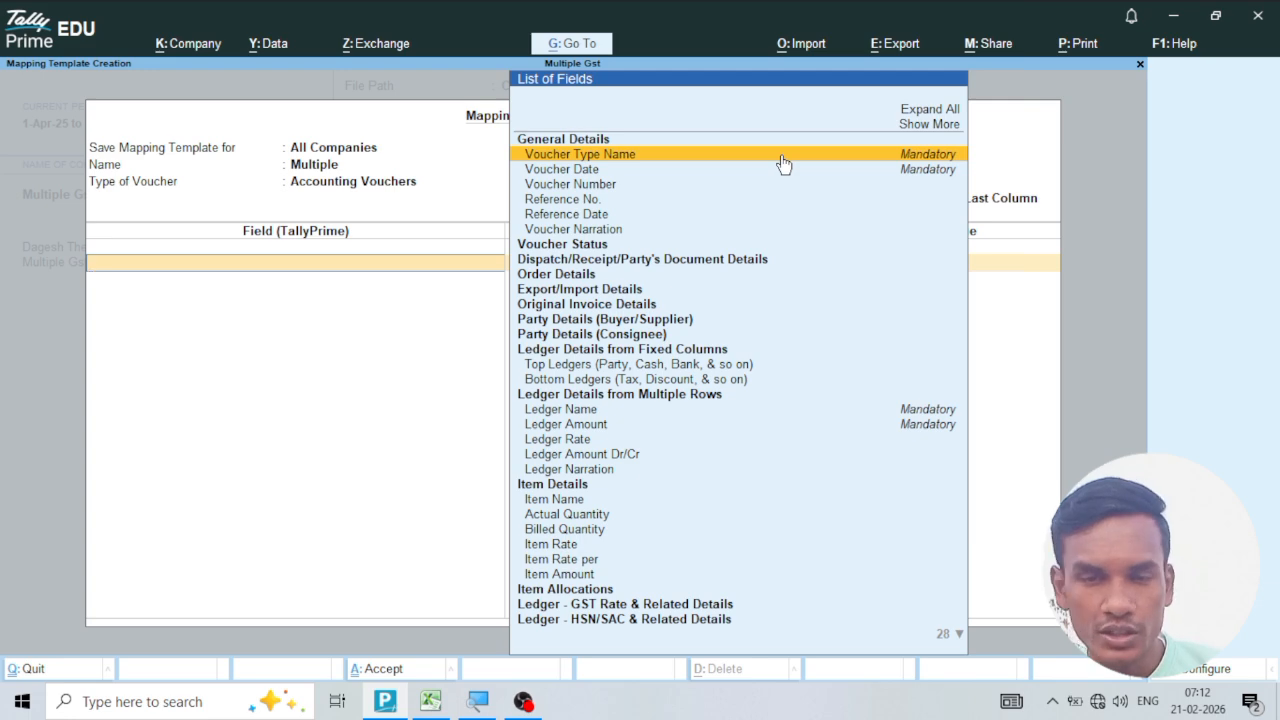
Map Voucher Type Name to the Vch Type column, Voucher Date to DATE and Voucher Number to Vch No.
{"action": "left_click", "coordinate": [782, 158]}
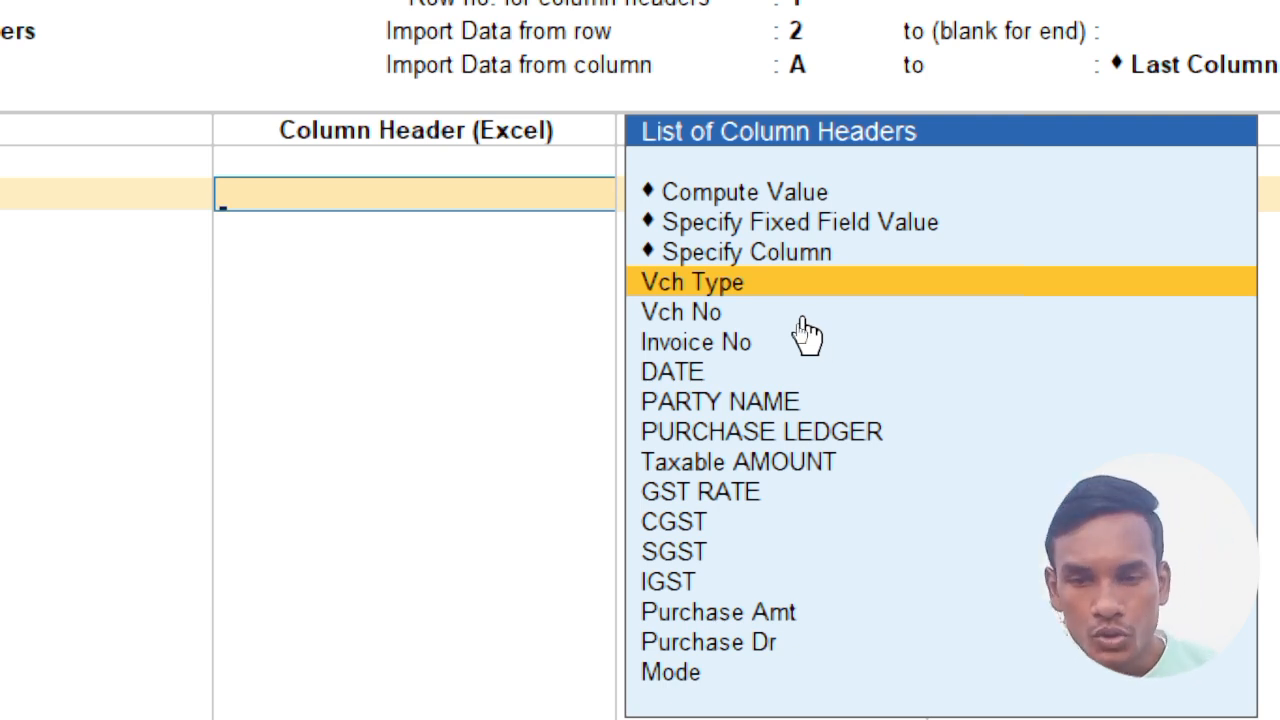
{"action": "left_click", "coordinate": [710, 288]}
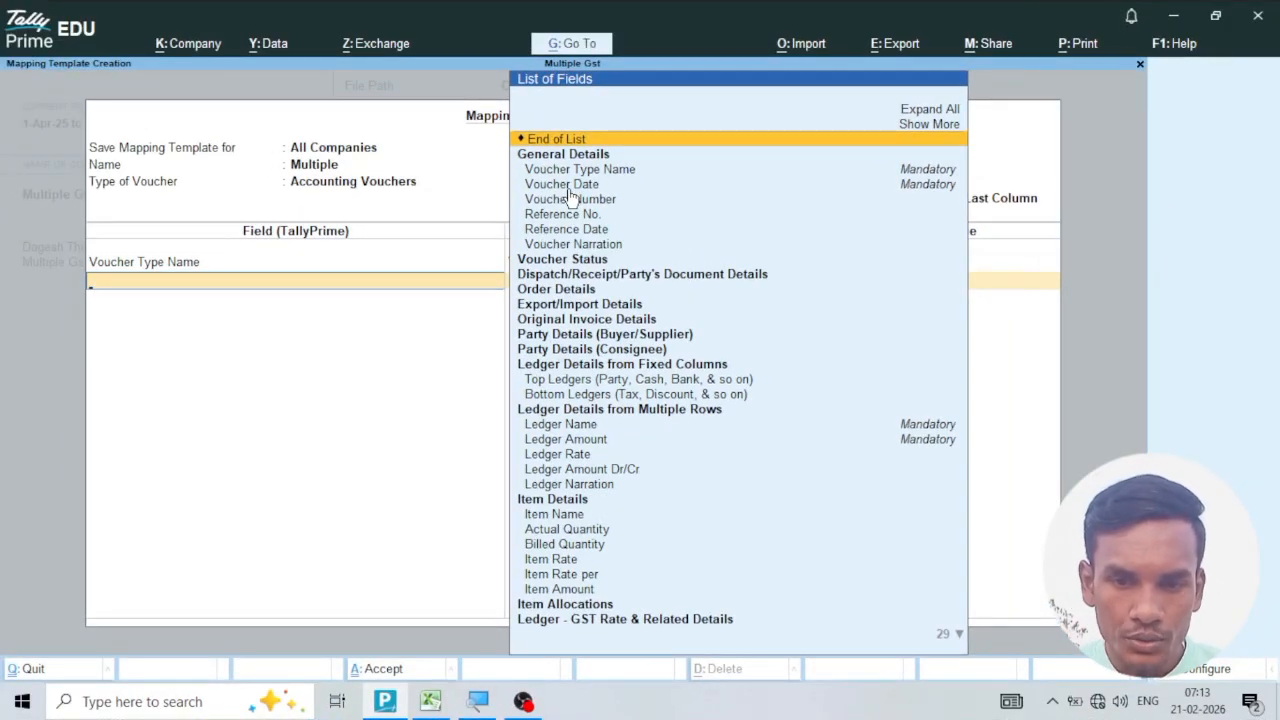
{"action": "left_click", "coordinate": [569, 190]}
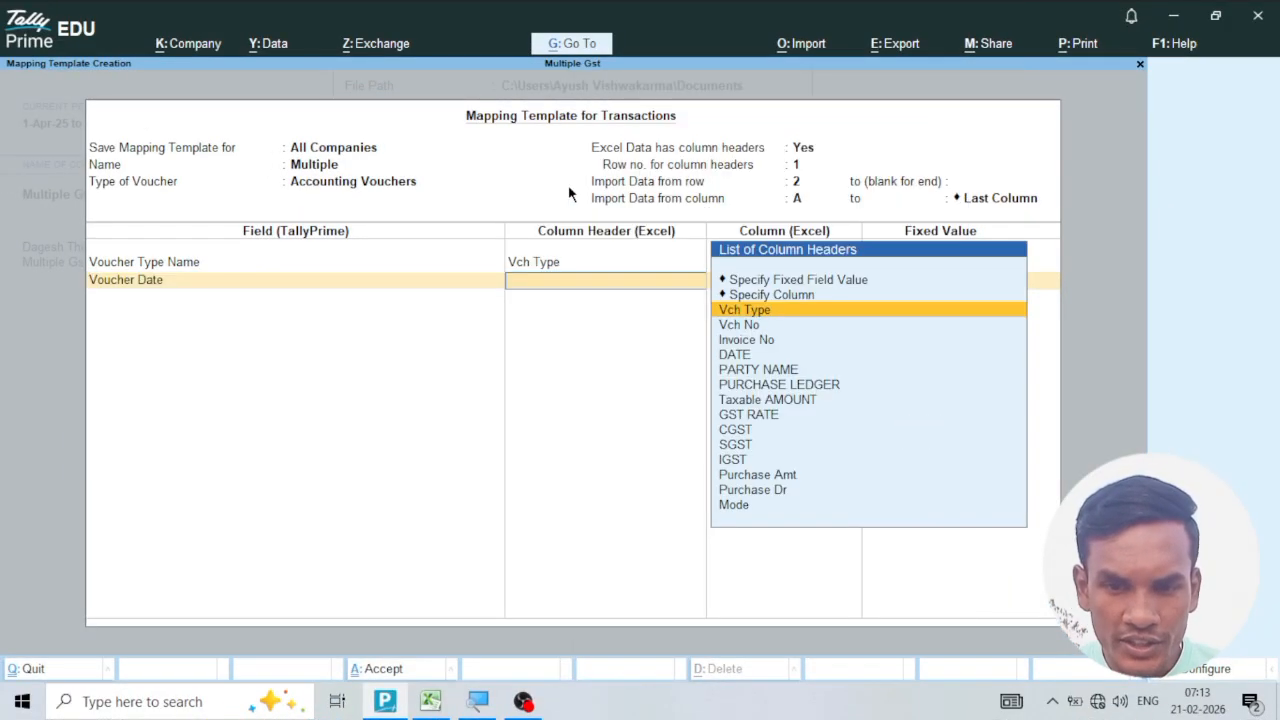
{"action": "left_click", "coordinate": [735, 355]}
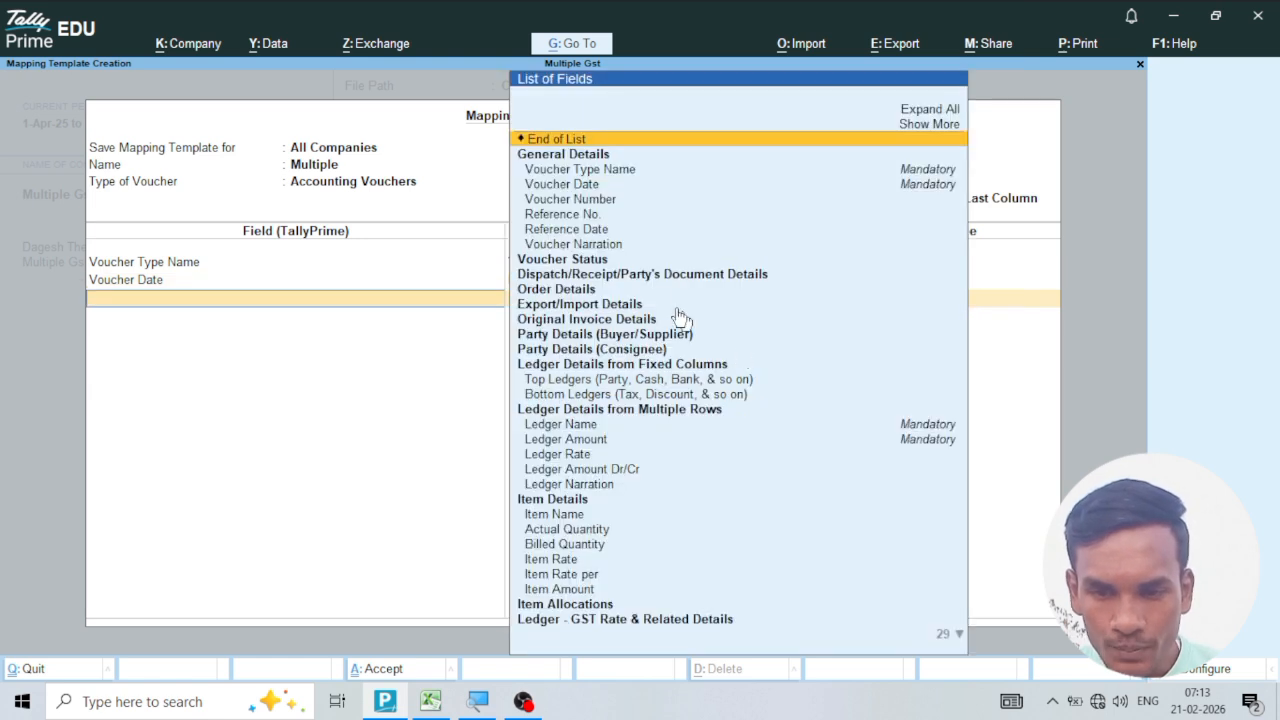
{"action": "left_click", "coordinate": [596, 201]}
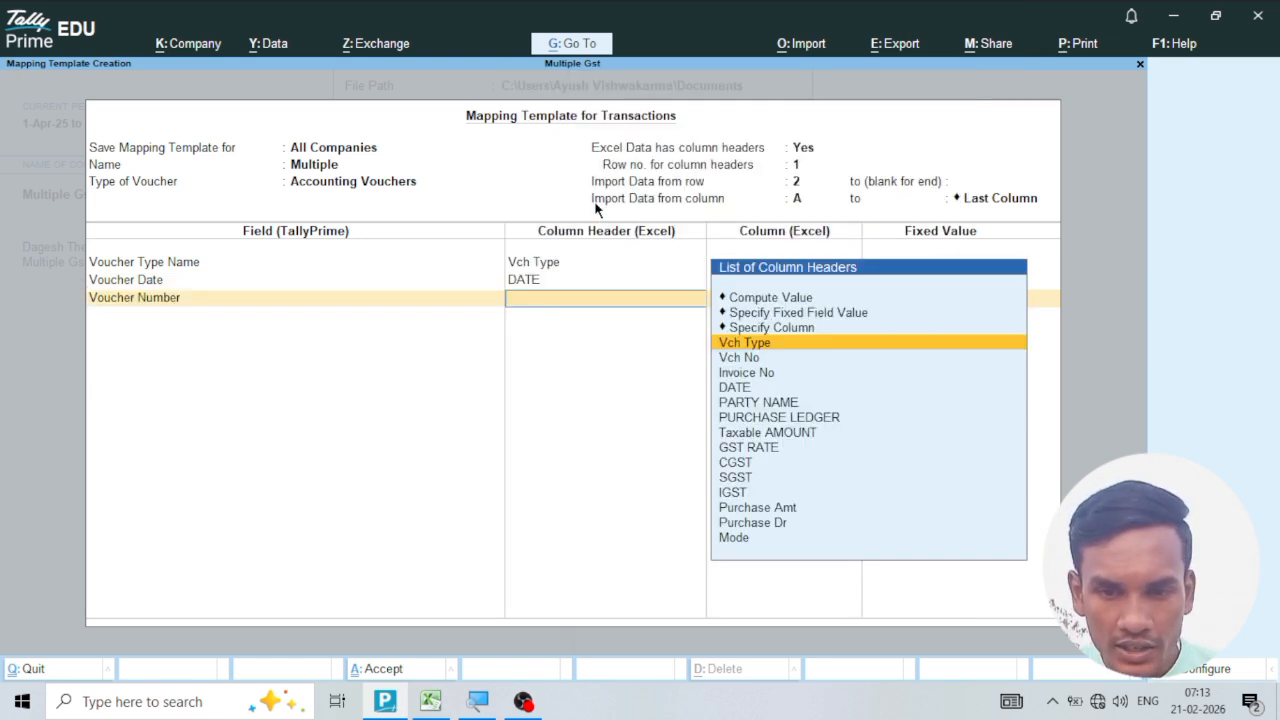
{"action": "left_click", "coordinate": [748, 358]}
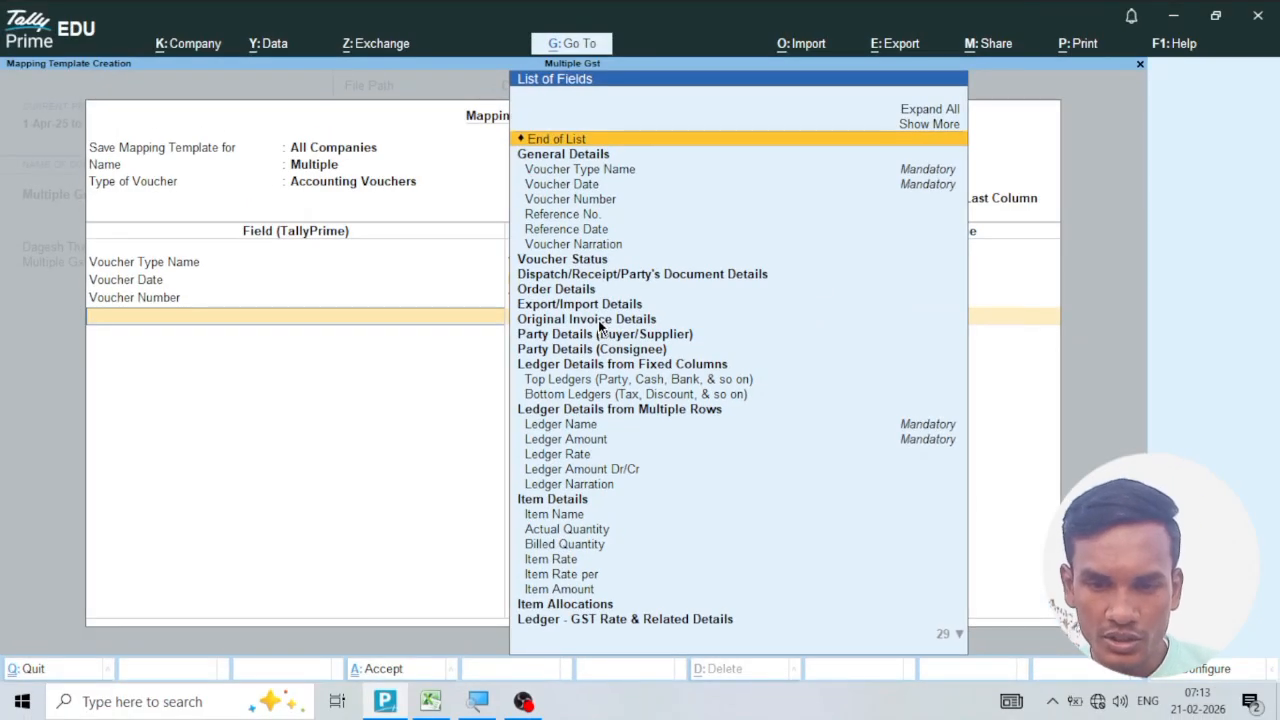
Map Original Invoice No. to the Invoice No column and Original Invoice - Date to the DATE column.
{"action": "left_click", "coordinate": [598, 320]}
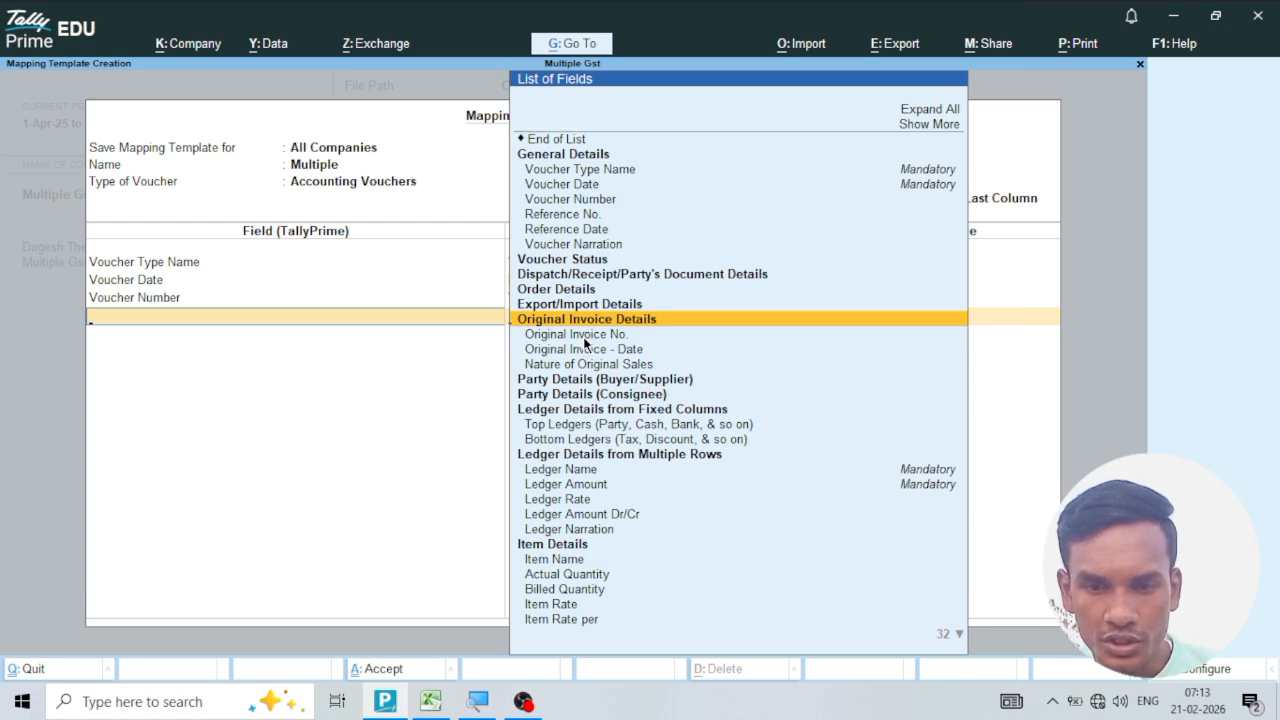
{"action": "left_click", "coordinate": [586, 336]}
{"action": "left_click", "coordinate": [747, 391]}
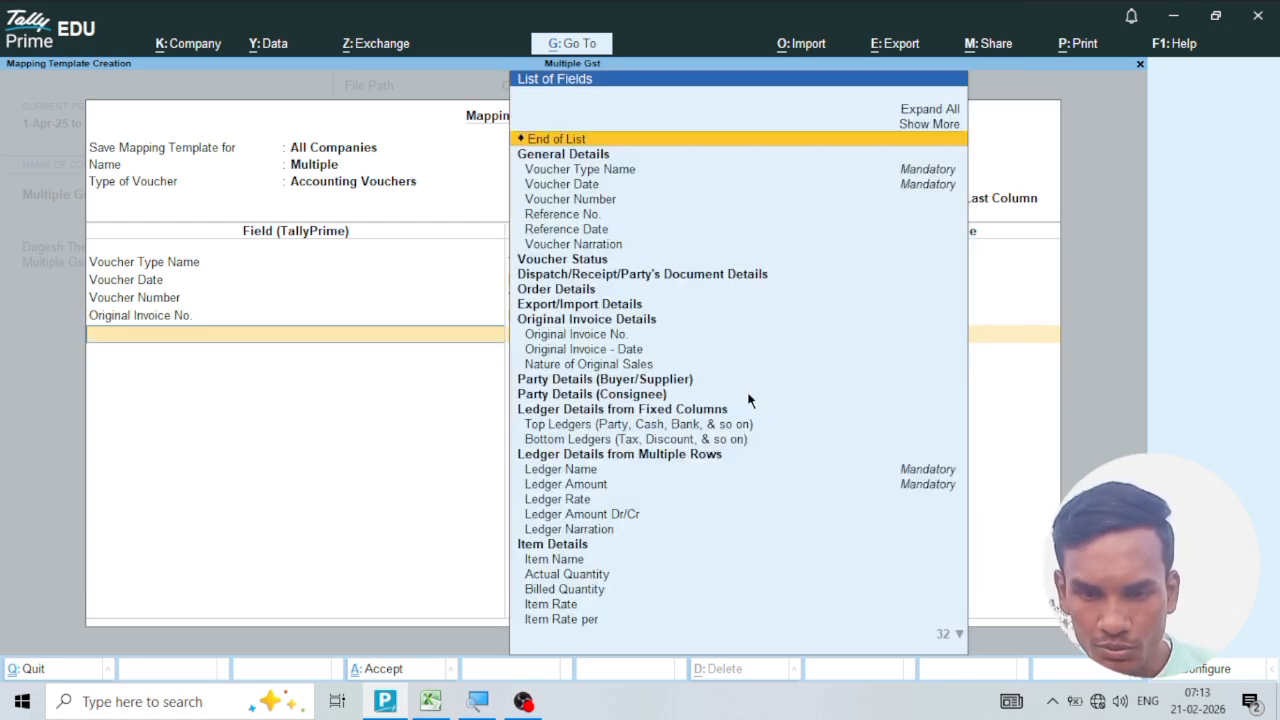
{"action": "left_click", "coordinate": [589, 350]}
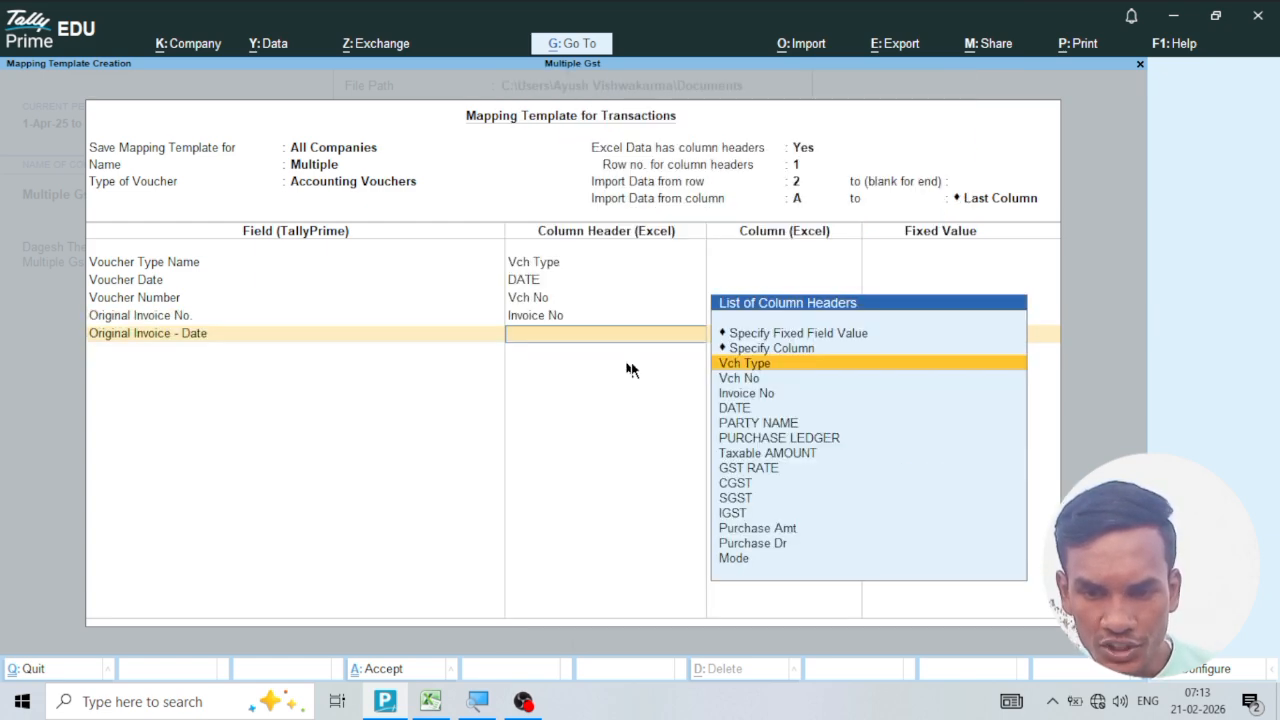
{"action": "left_click", "coordinate": [733, 409]}
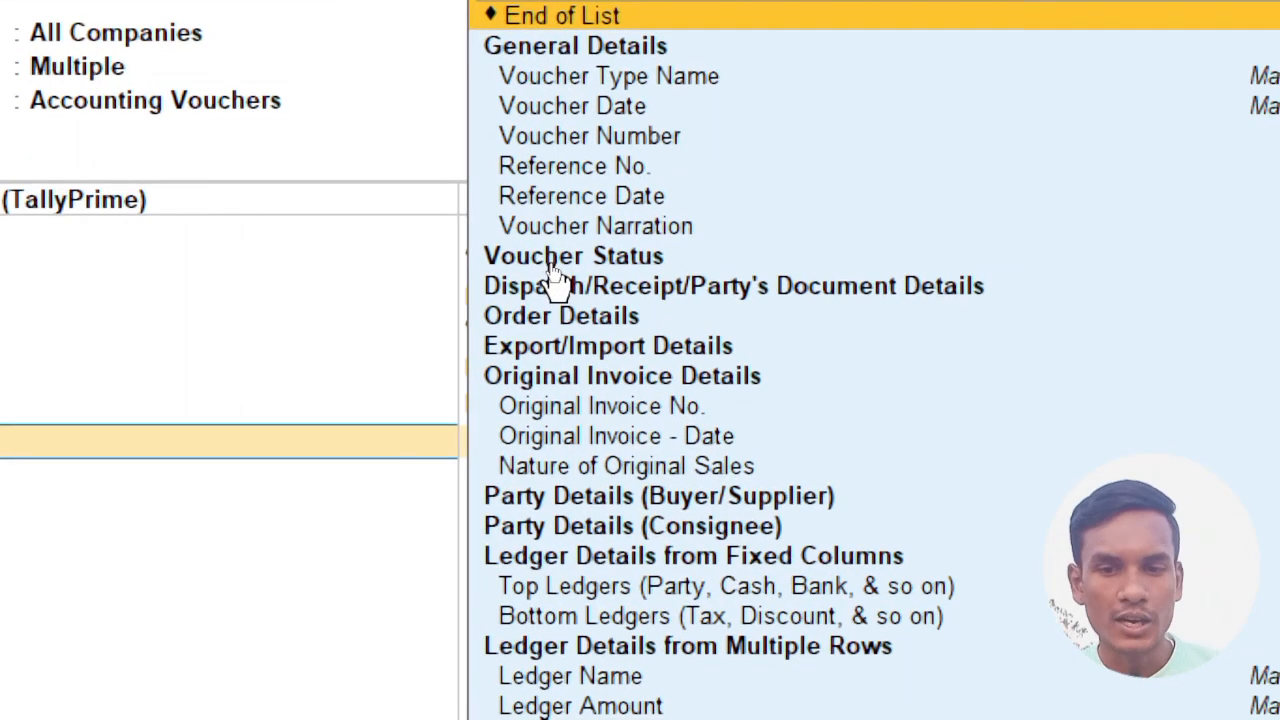
Add the Change Mode field from Voucher Status and map it to the Mode column.
{"action": "left_click", "coordinate": [553, 264]}
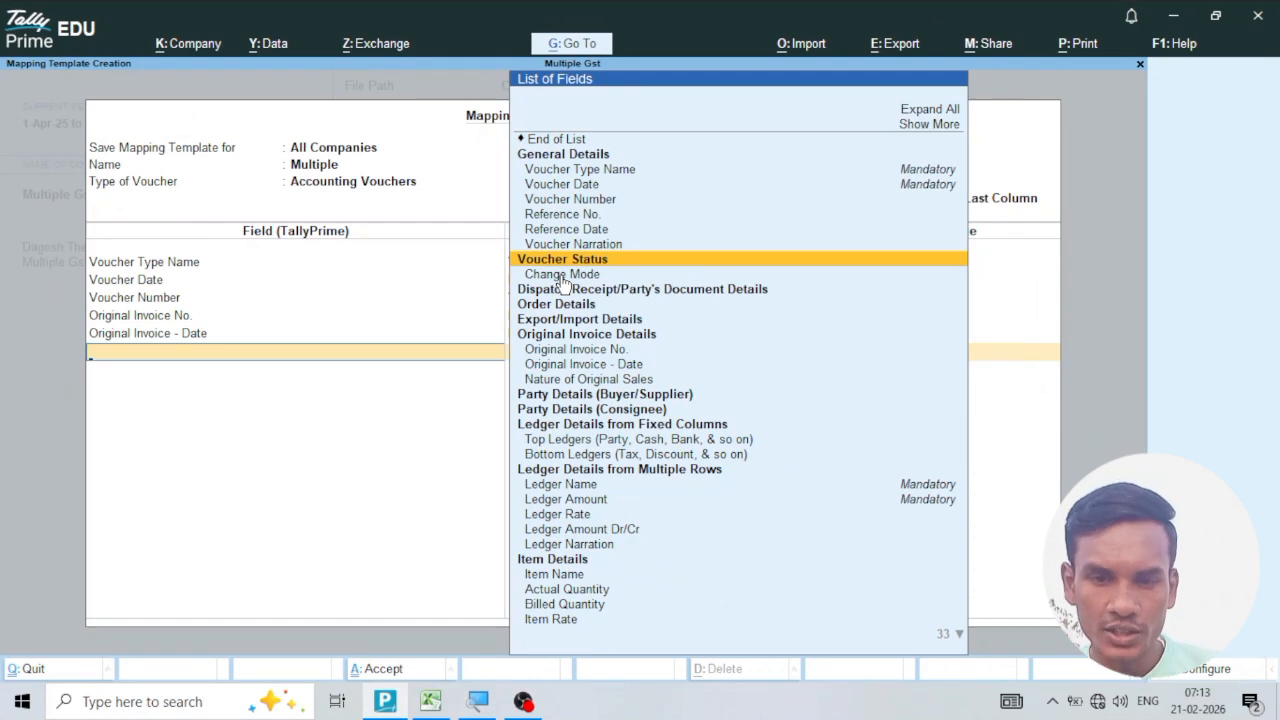
{"action": "left_click", "coordinate": [561, 276]}
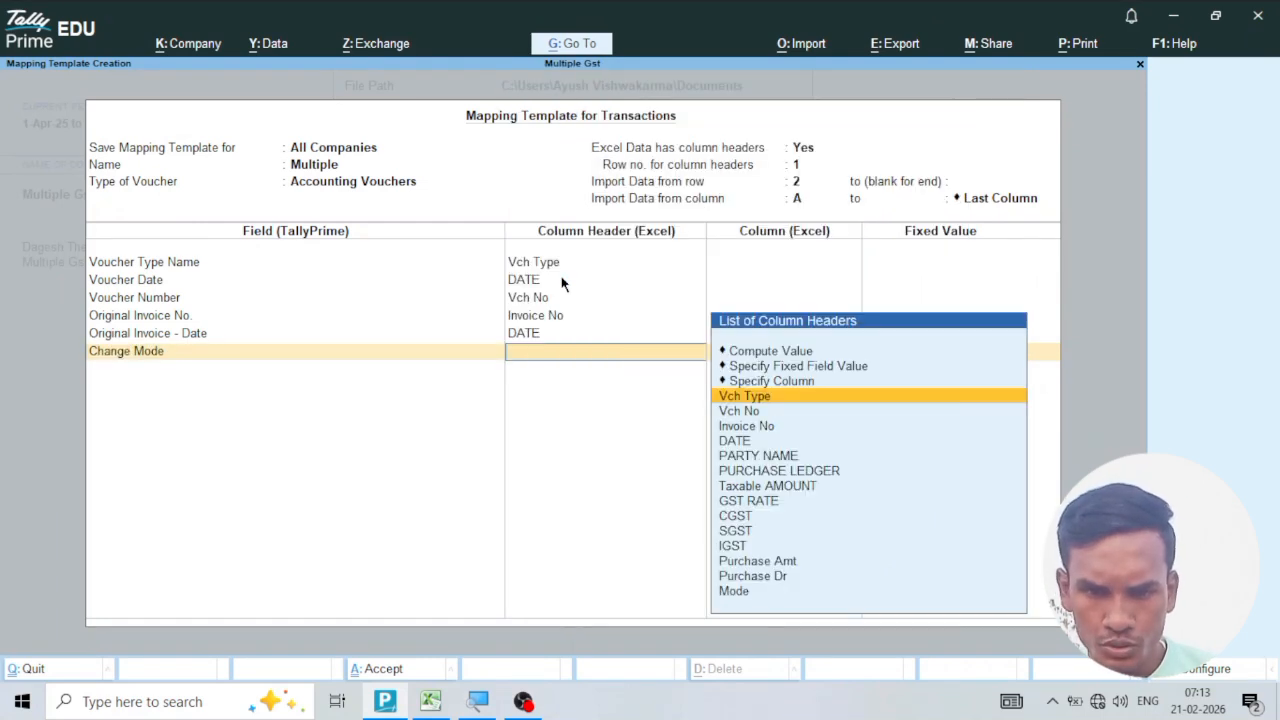
{"action": "left_click", "coordinate": [728, 592]}
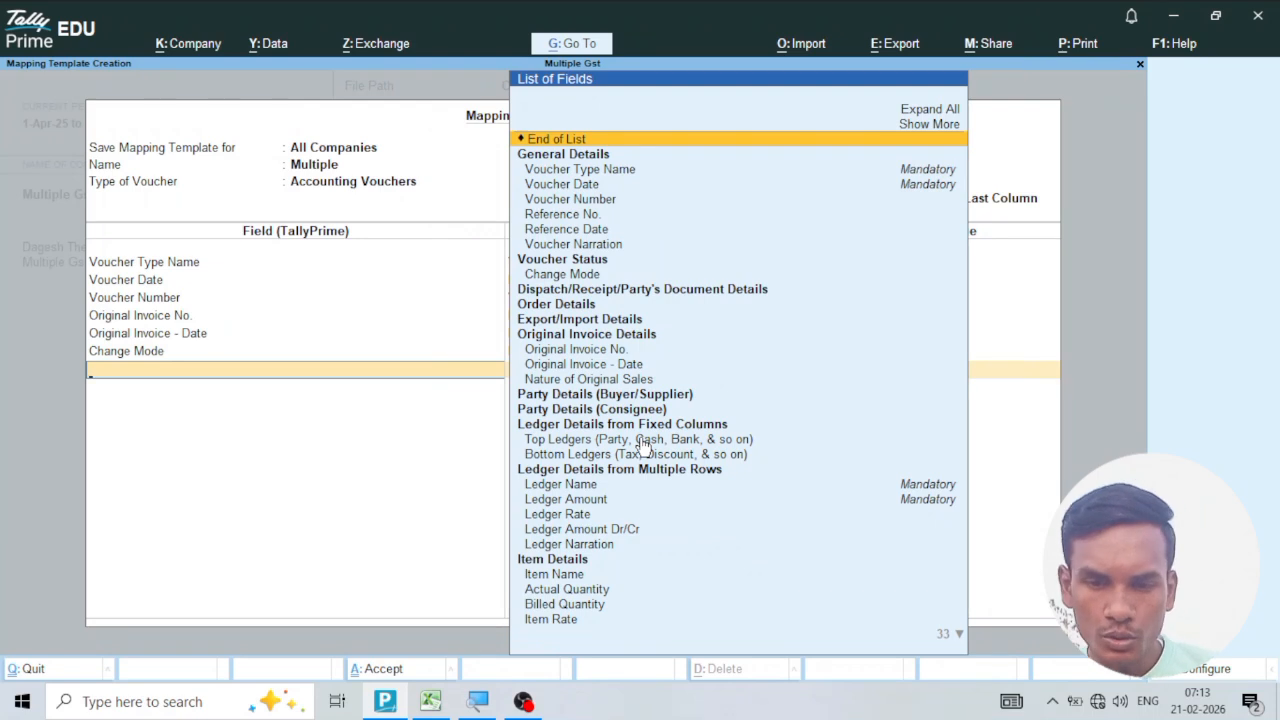
Add a Top Ledgers entry with Ledger Name mapped to PARTY NAME and Ledger Amount mapped to Purchase Amt.
{"action": "left_click", "coordinate": [643, 445]}
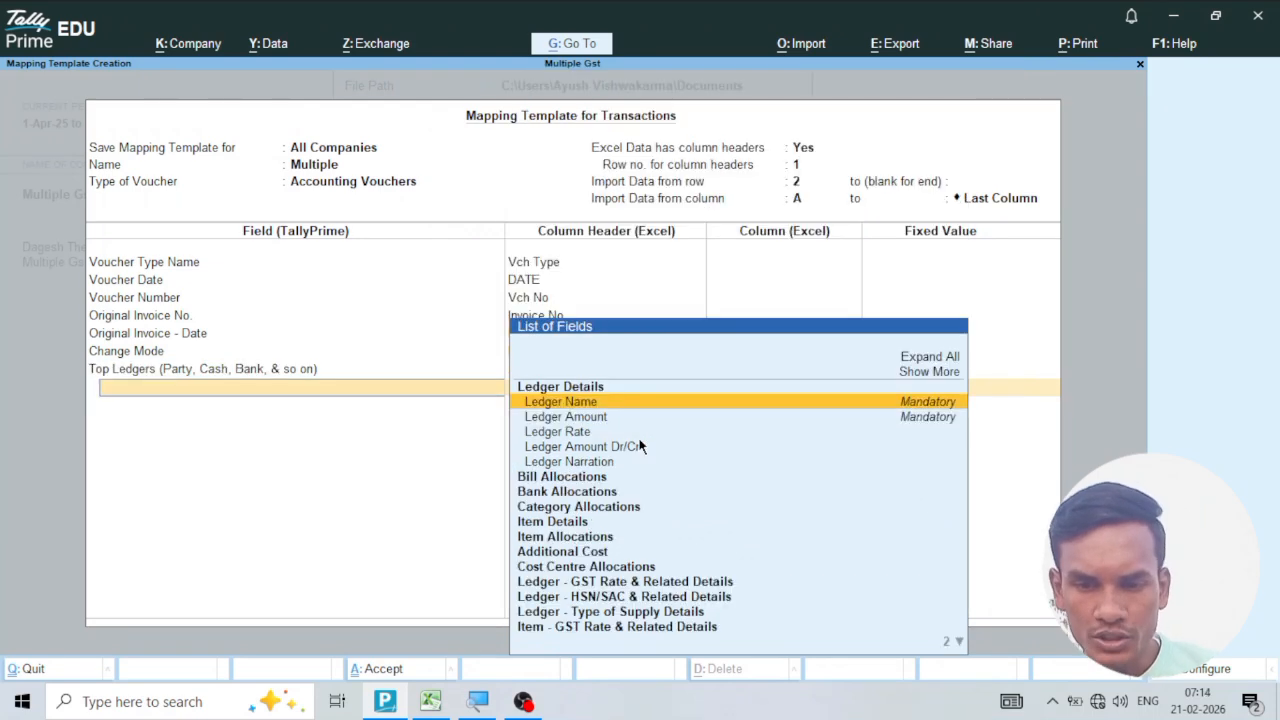
{"action": "left_click", "coordinate": [583, 404]}
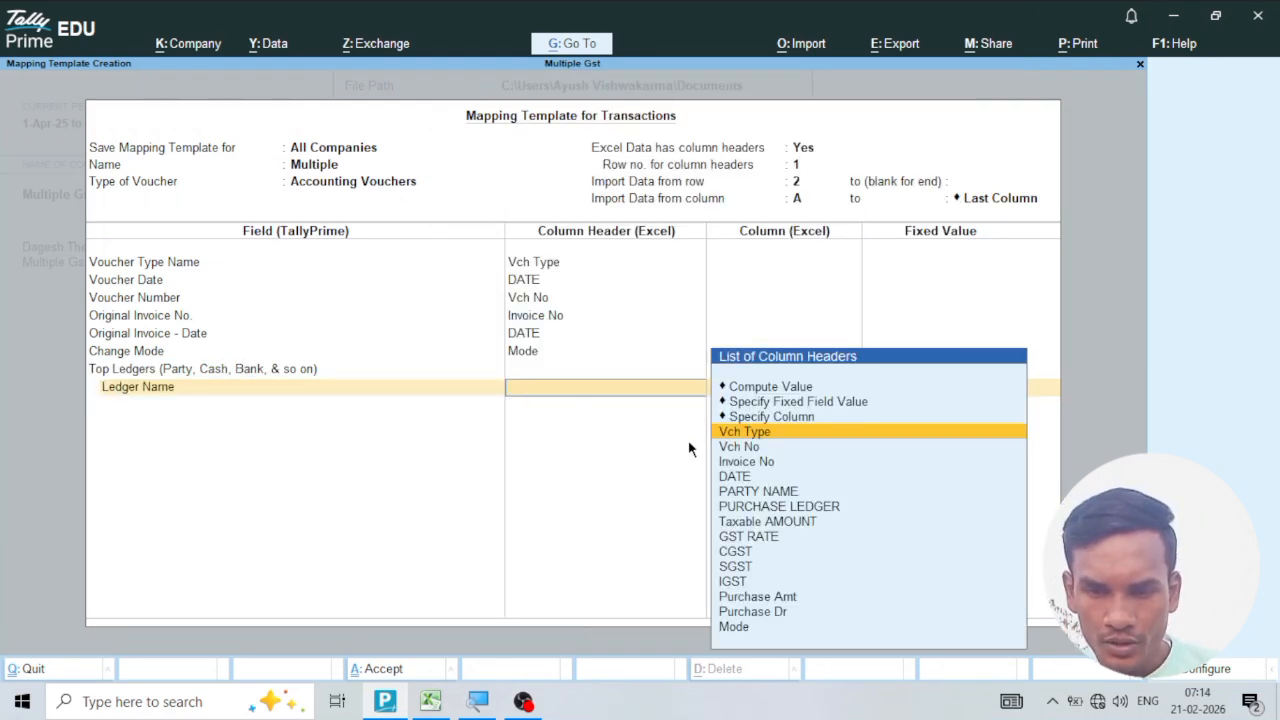
{"action": "left_click", "coordinate": [784, 494]}
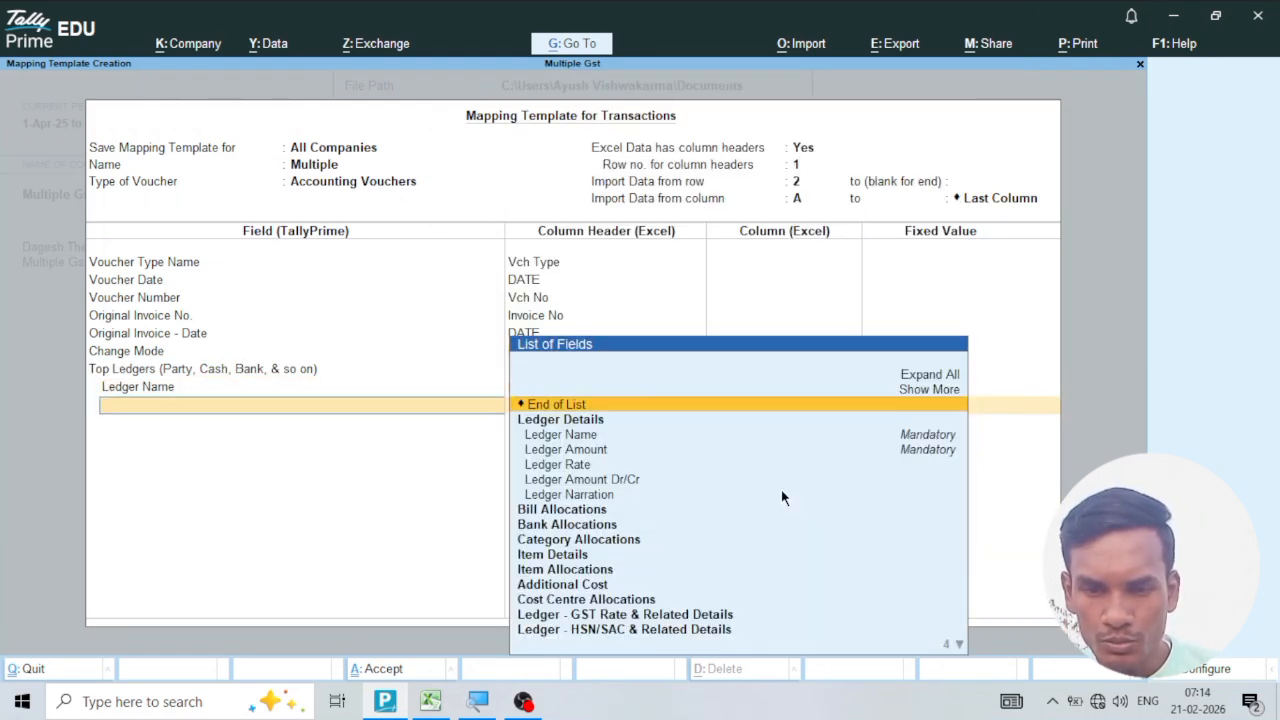
{"action": "left_click", "coordinate": [578, 450]}
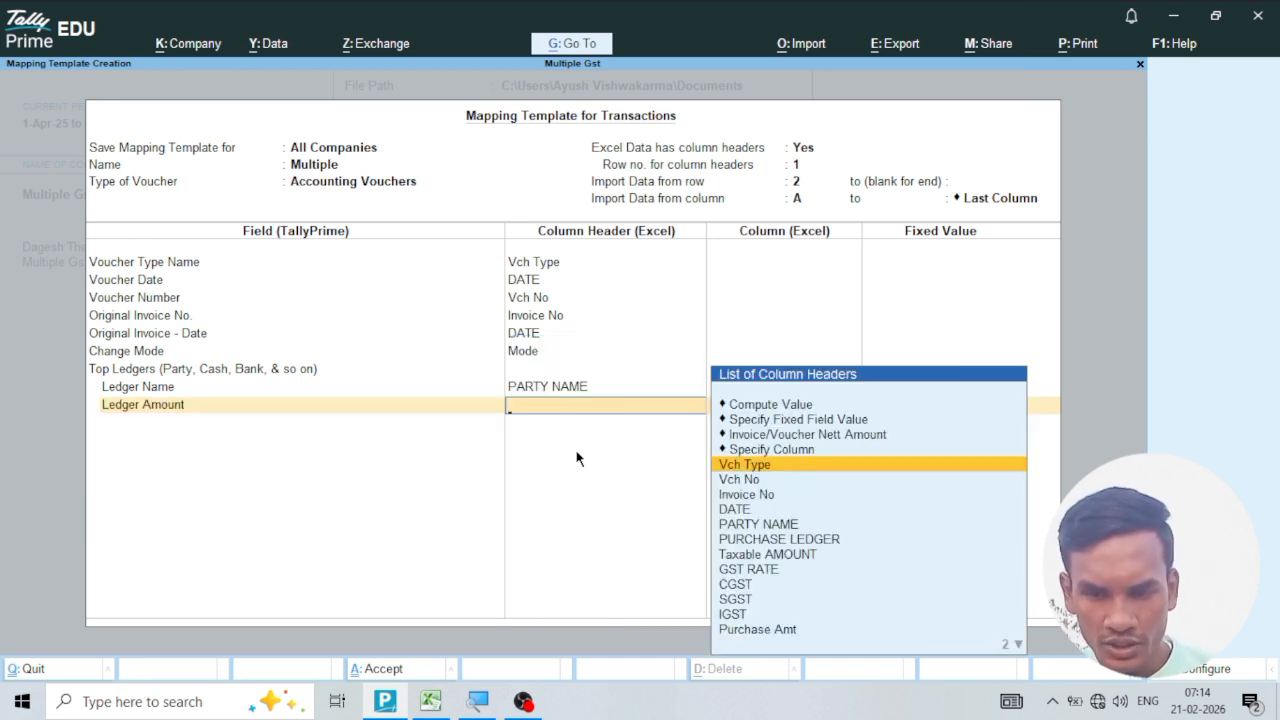
{"action": "left_click", "coordinate": [783, 632]}
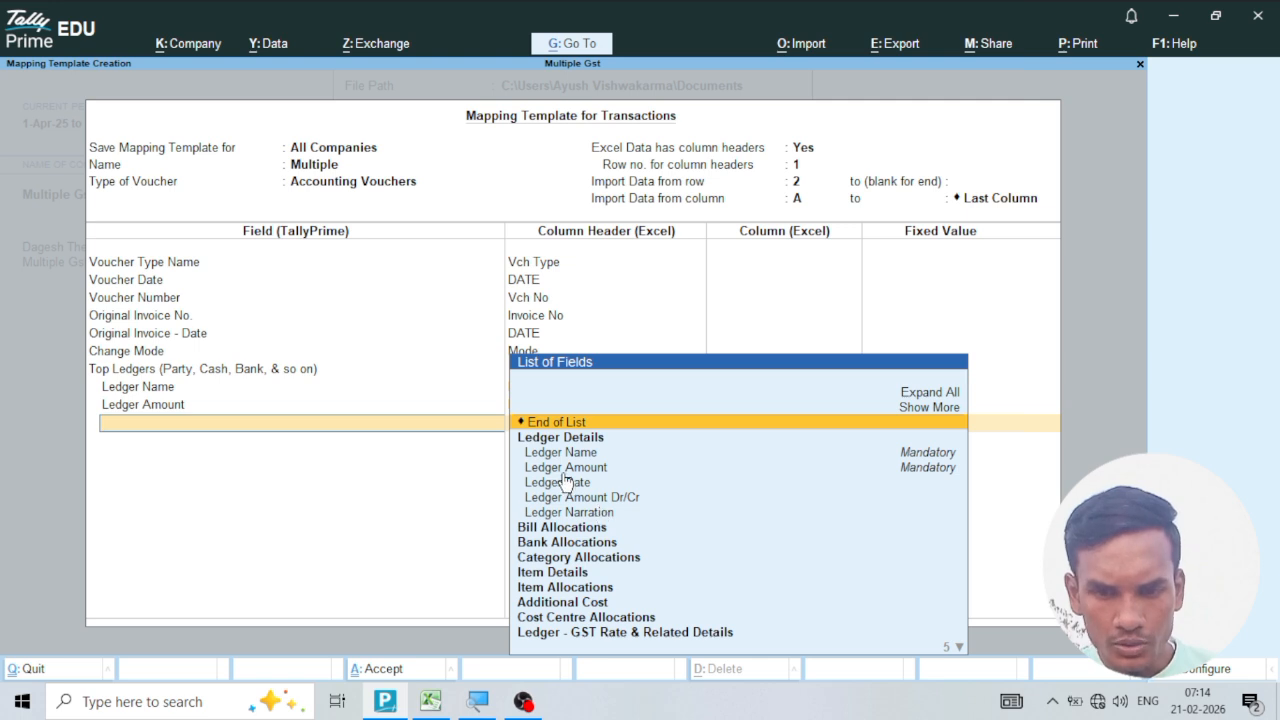
{"action": "left_click", "coordinate": [564, 423]}
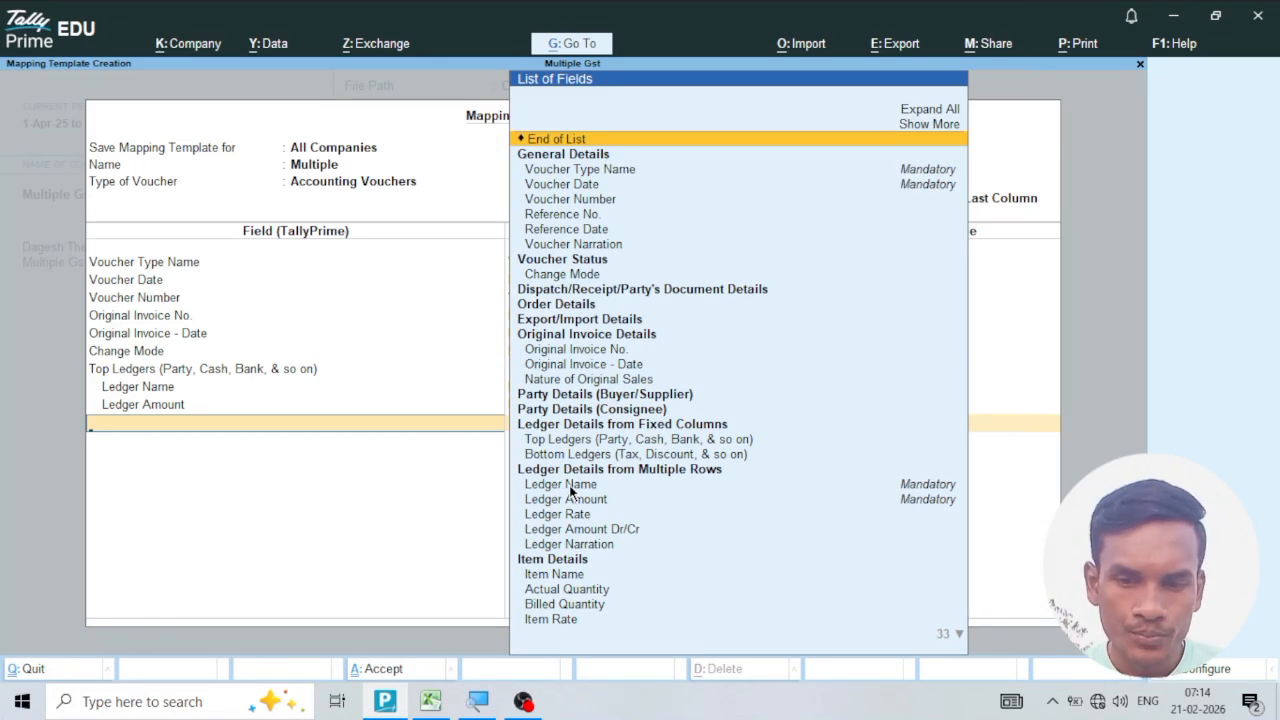
Under Ledger Details from Multiple Rows, map Ledger Name to PURCHASE LEDGER and Ledger Amount to Taxable AMOUNT.
{"action": "left_click", "coordinate": [569, 486]}
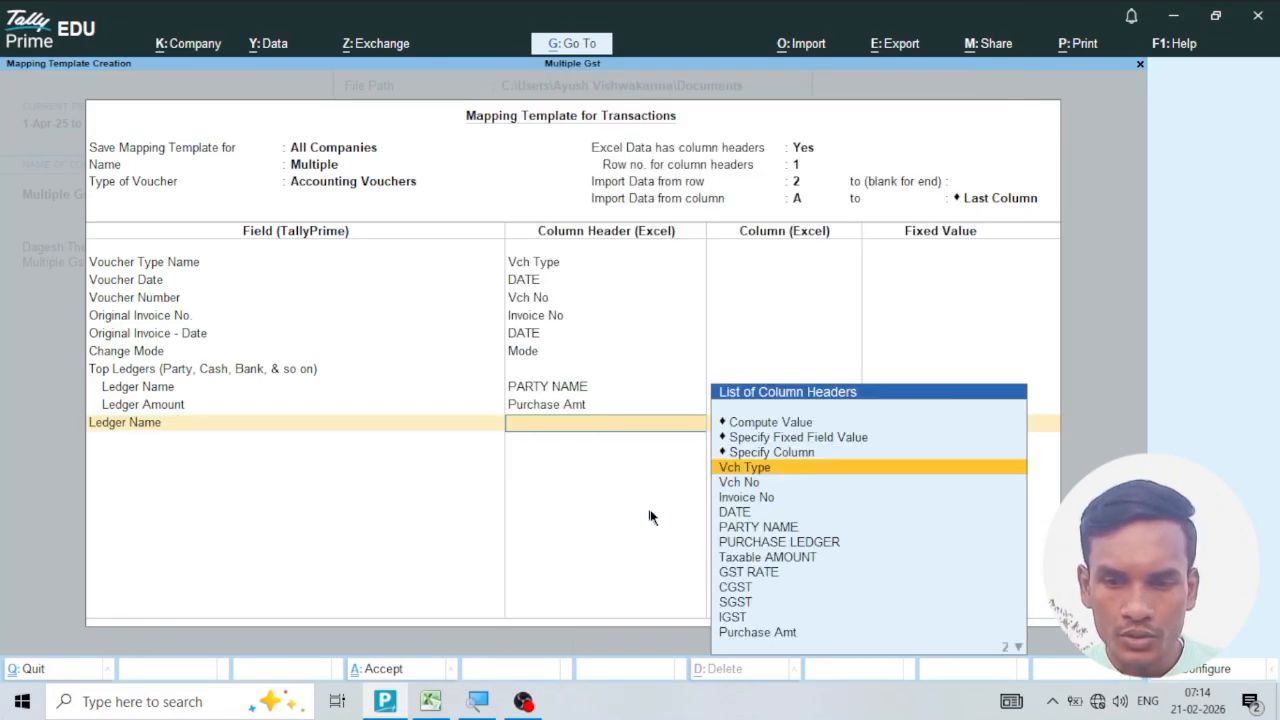
{"action": "left_click", "coordinate": [750, 545]}
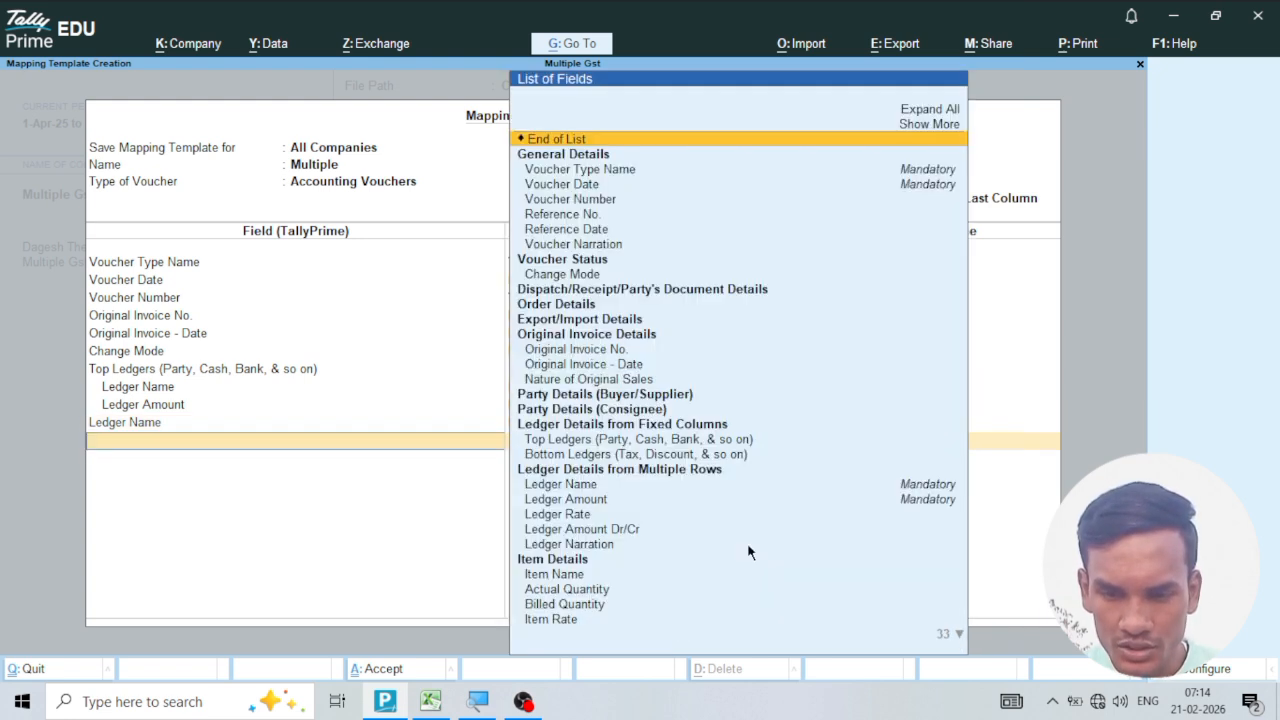
{"action": "left_click", "coordinate": [594, 500]}
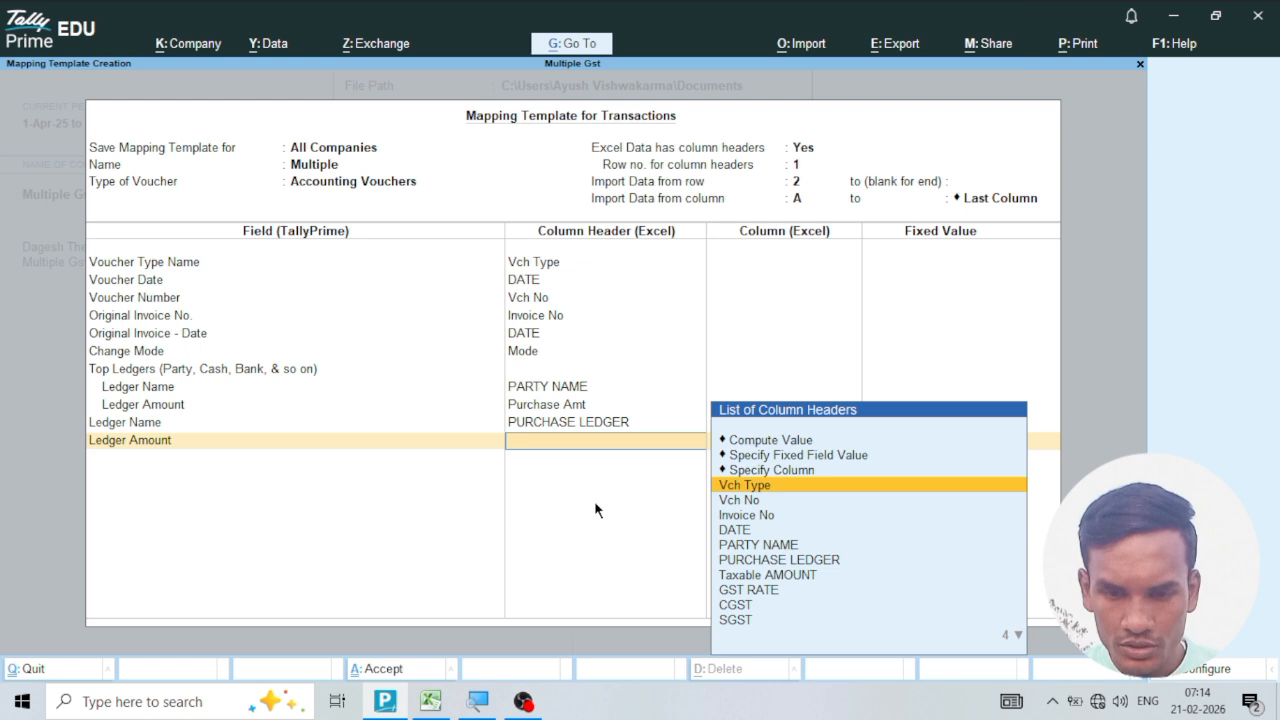
{"action": "left_click", "coordinate": [772, 577]}
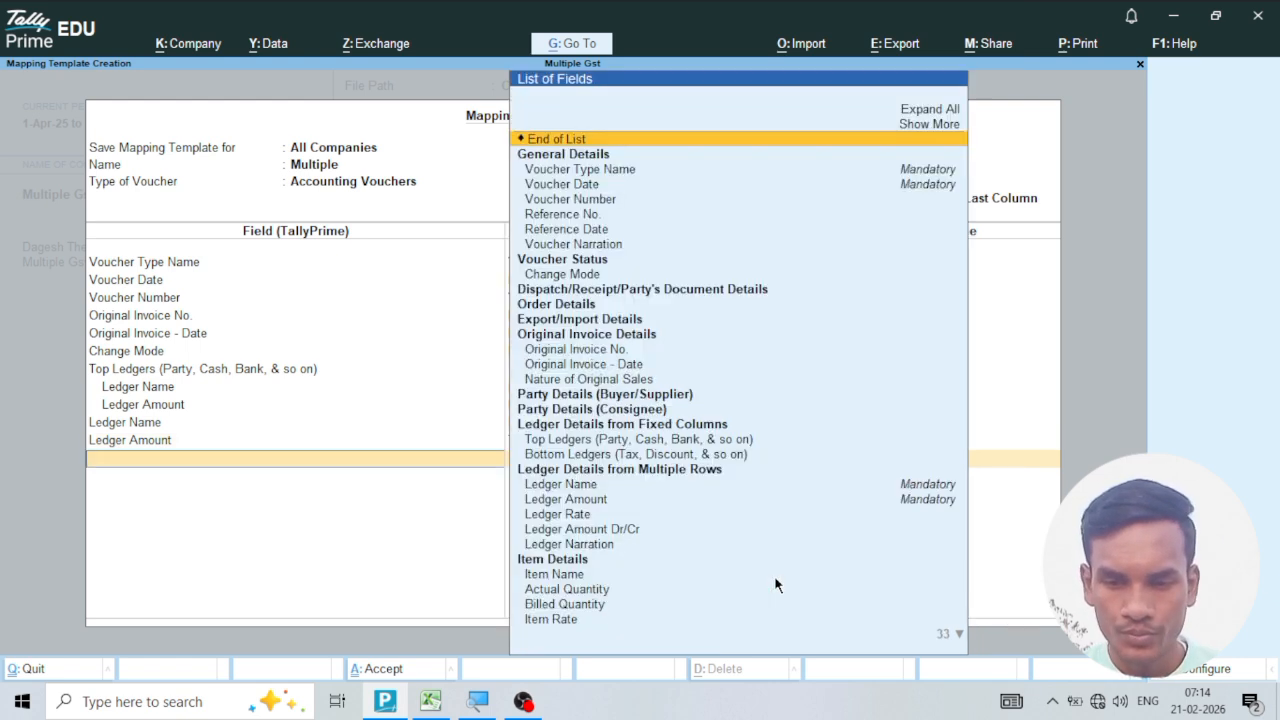
Map Ledger Amount Dr/Cr from the multiple-row ledger details to the Purchase Dr column.
{"action": "left_click", "coordinate": [580, 533]}
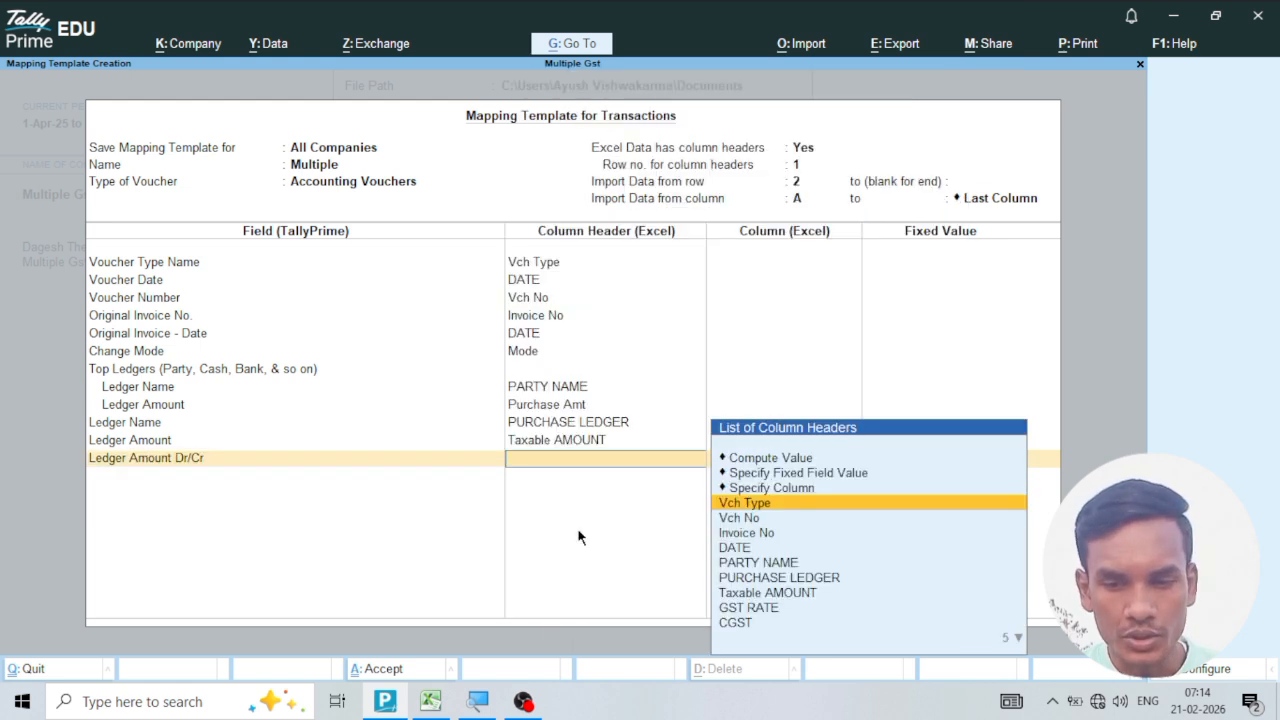
{"action": "key", "text": "Down"}
{"action": "key", "text": "Down"}
{"action": "key", "text": "Down"}
{"action": "key", "text": "Down"}
{"action": "key", "text": "Down"}
{"action": "key", "text": "Down"}
{"action": "key", "text": "Down"}
{"action": "key", "text": "Down"}
{"action": "key", "text": "Down"}
{"action": "key", "text": "Down"}
{"action": "key", "text": "Down"}
{"action": "key", "text": "Down"}
{"action": "key", "text": "Down"}
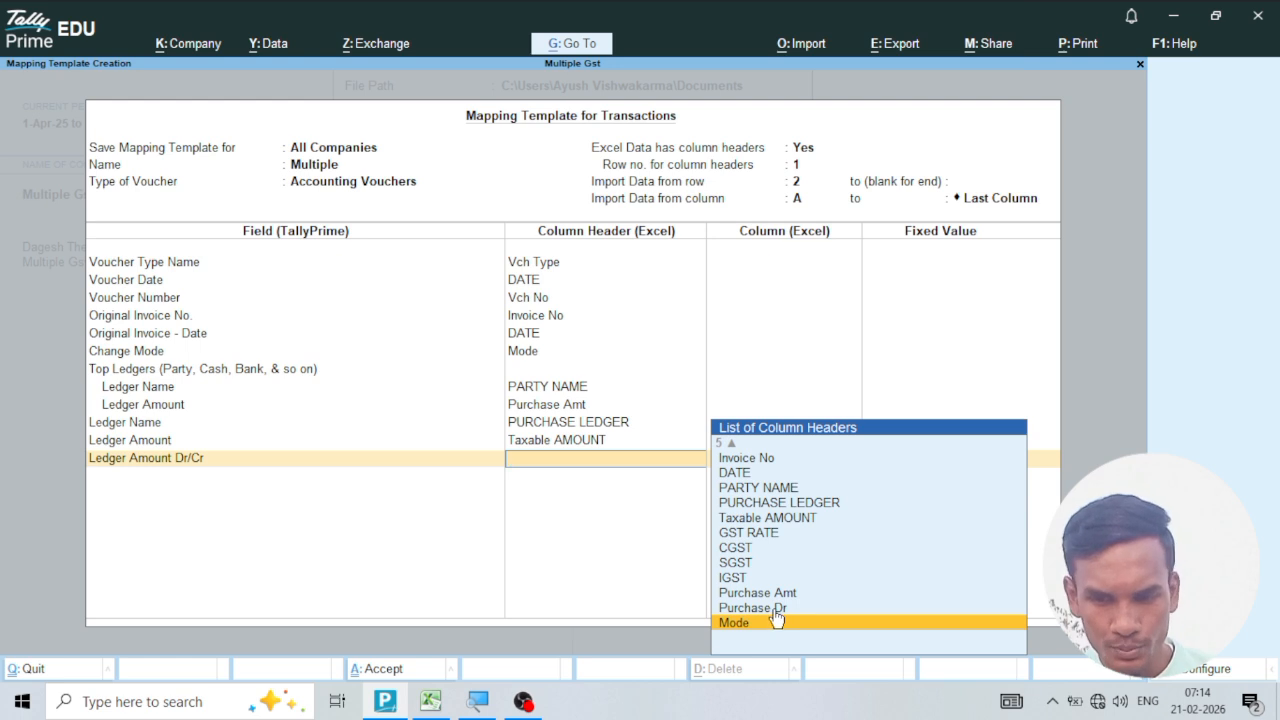
{"action": "left_click", "coordinate": [775, 621]}
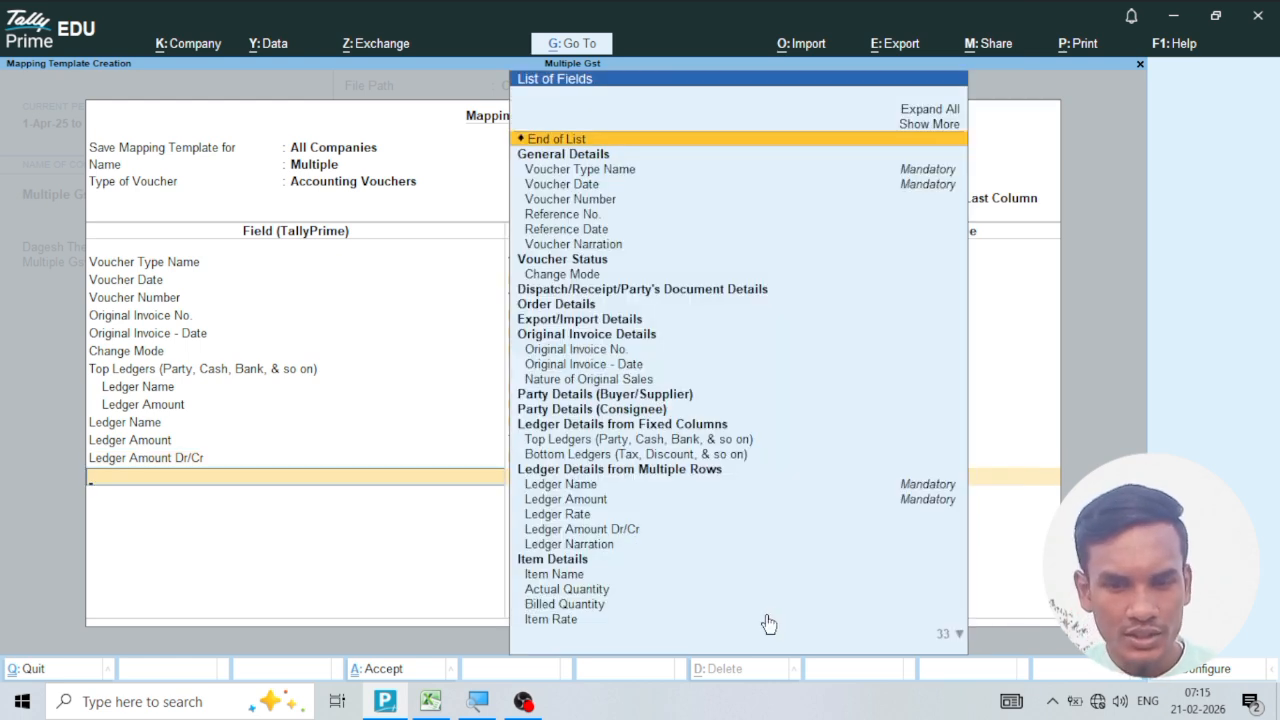
Add a Bottom Ledgers entry with the fixed ledger name CGST and its Ledger Amount mapped to the CGST column.
{"action": "left_click", "coordinate": [612, 455]}
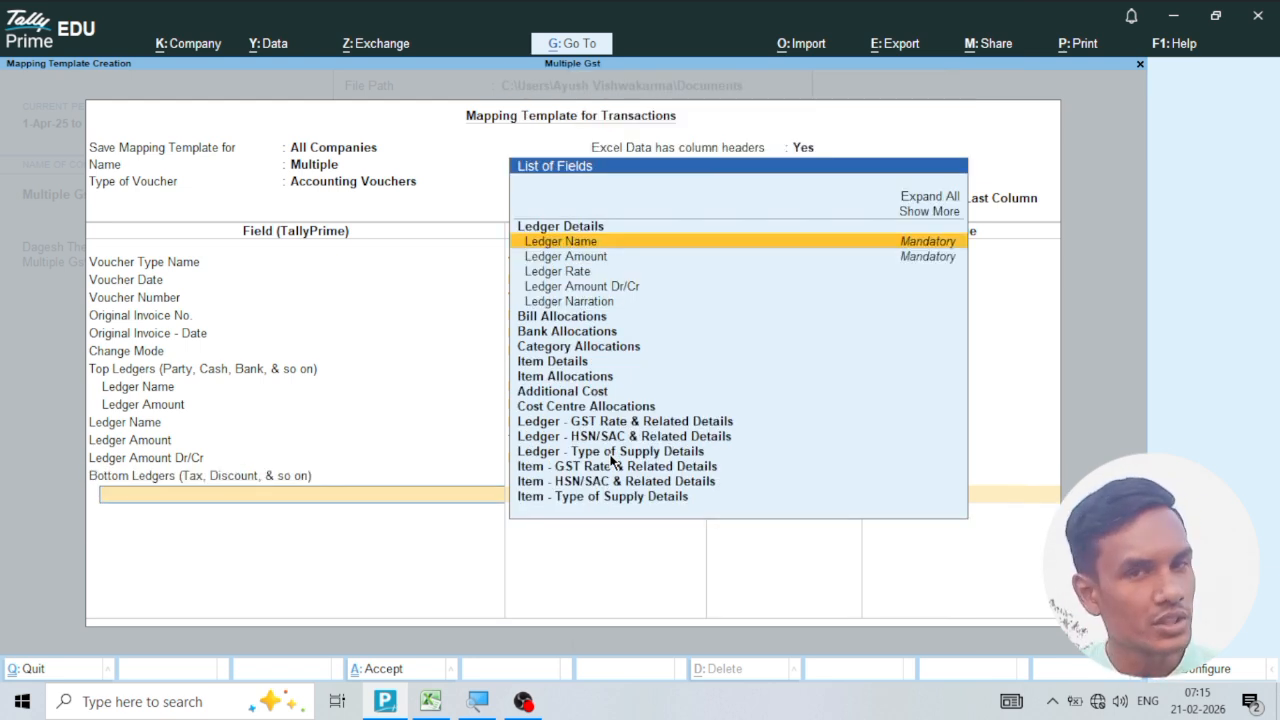
{"action": "left_click", "coordinate": [583, 248]}
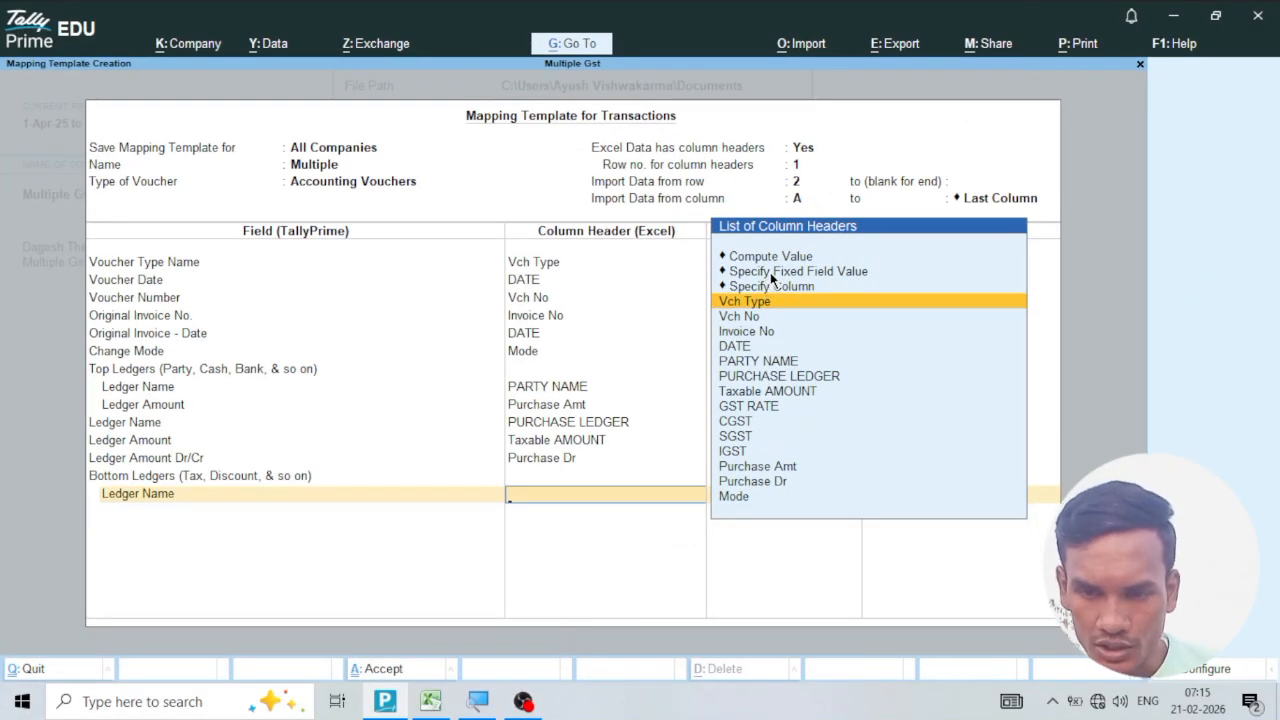
{"action": "left_click", "coordinate": [770, 272]}
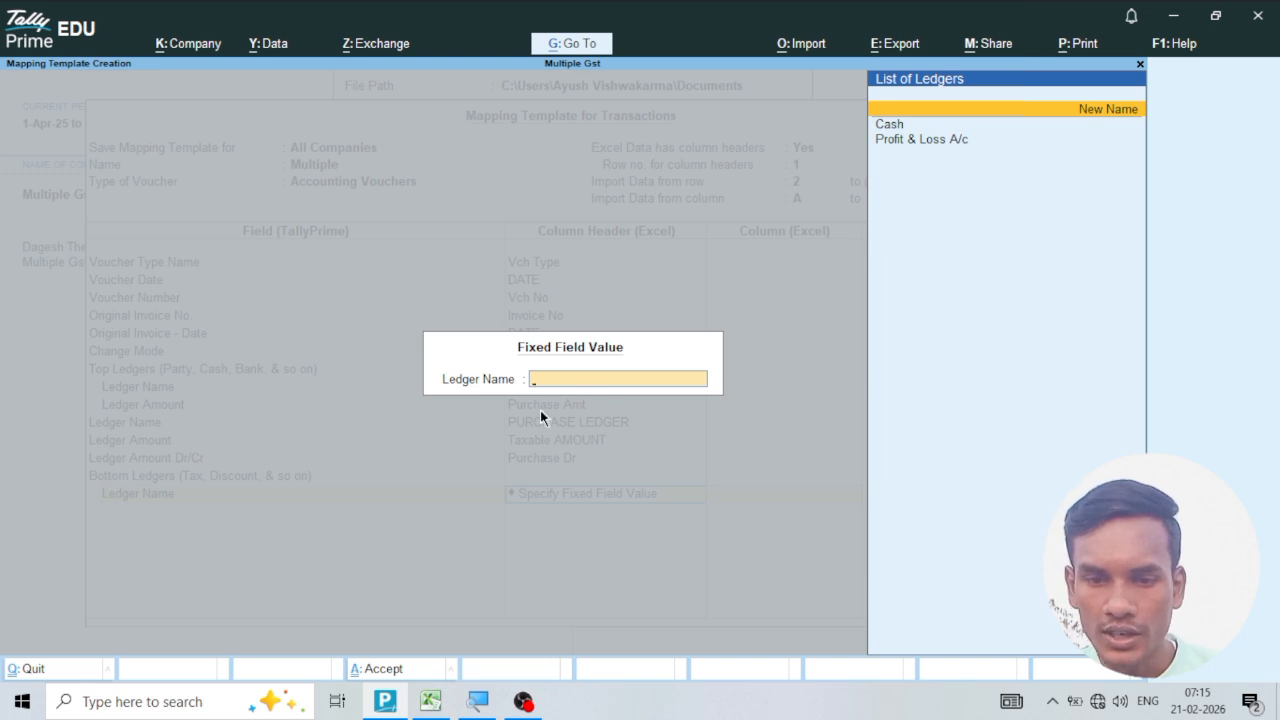
{"action": "type", "text": "CGST"}
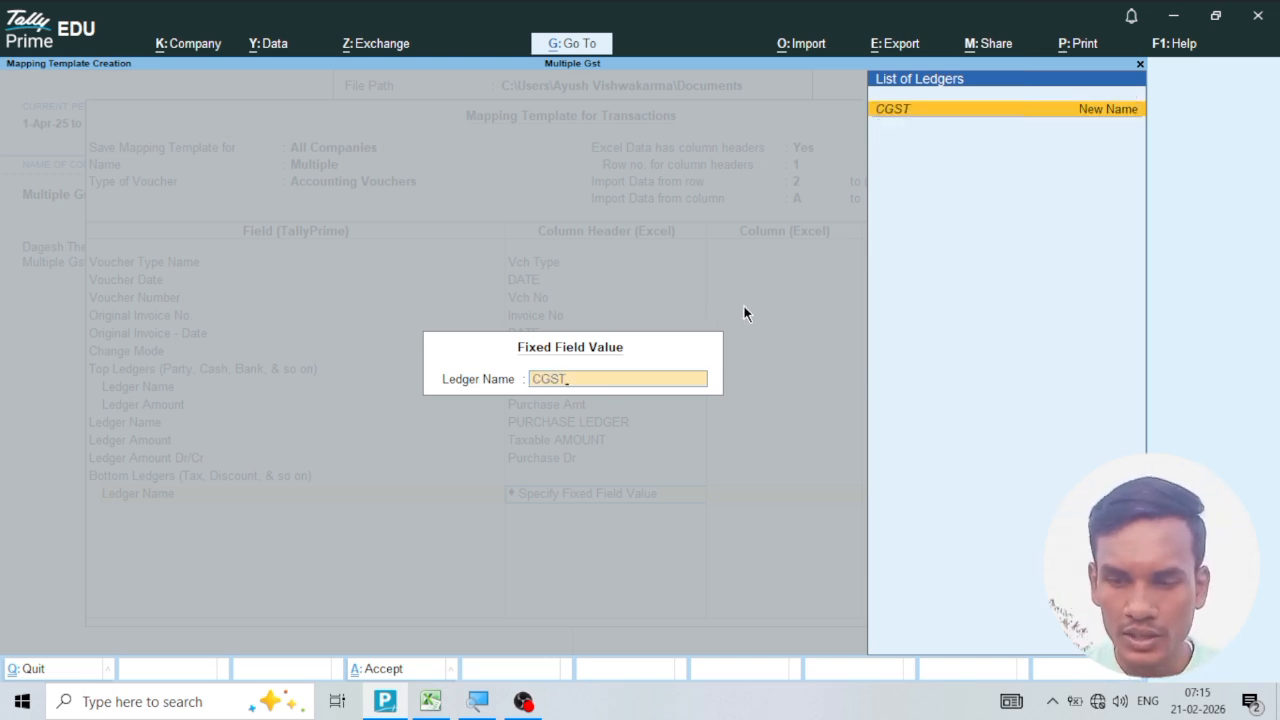
{"action": "key", "text": "Return"}
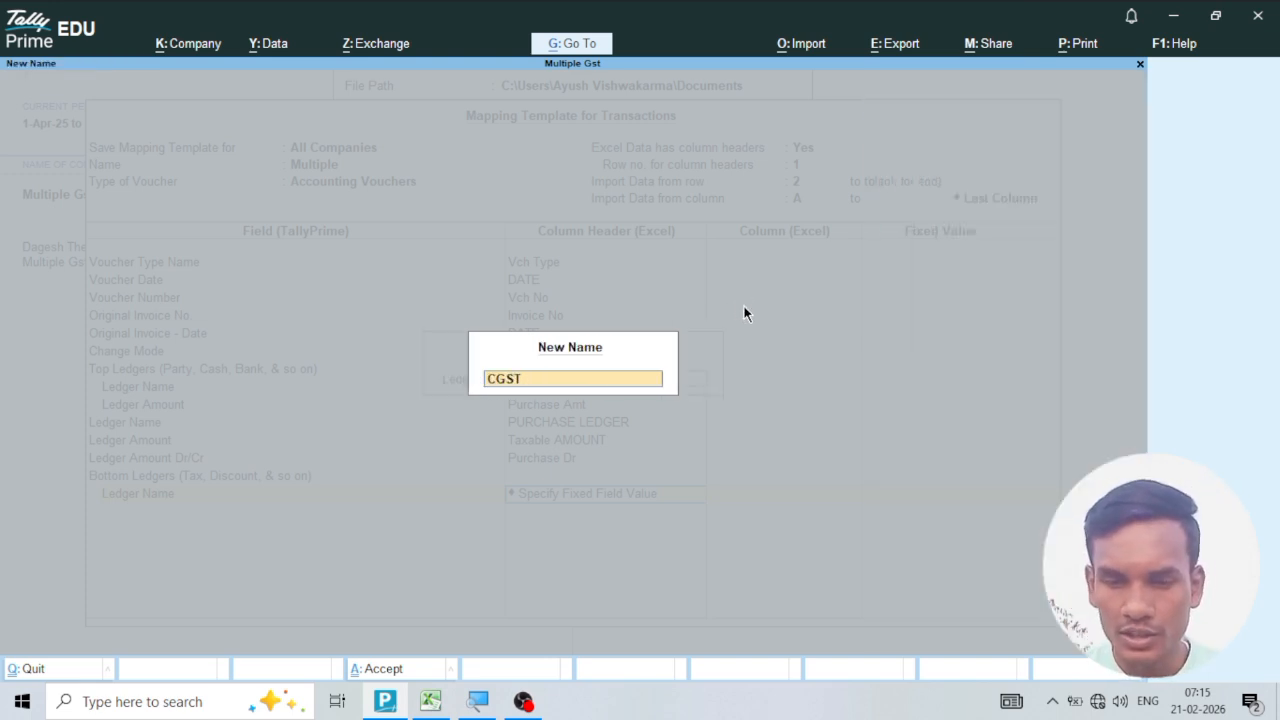
{"action": "key", "text": "Return"}
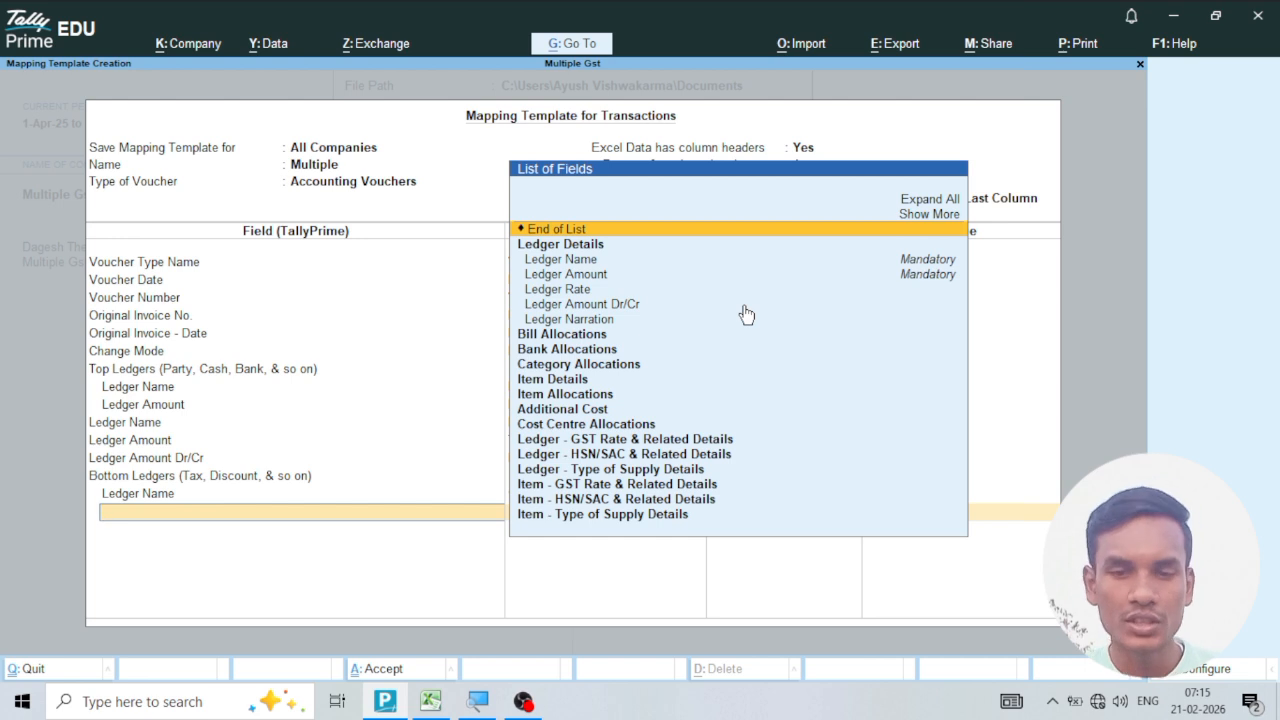
{"action": "left_click", "coordinate": [584, 276]}
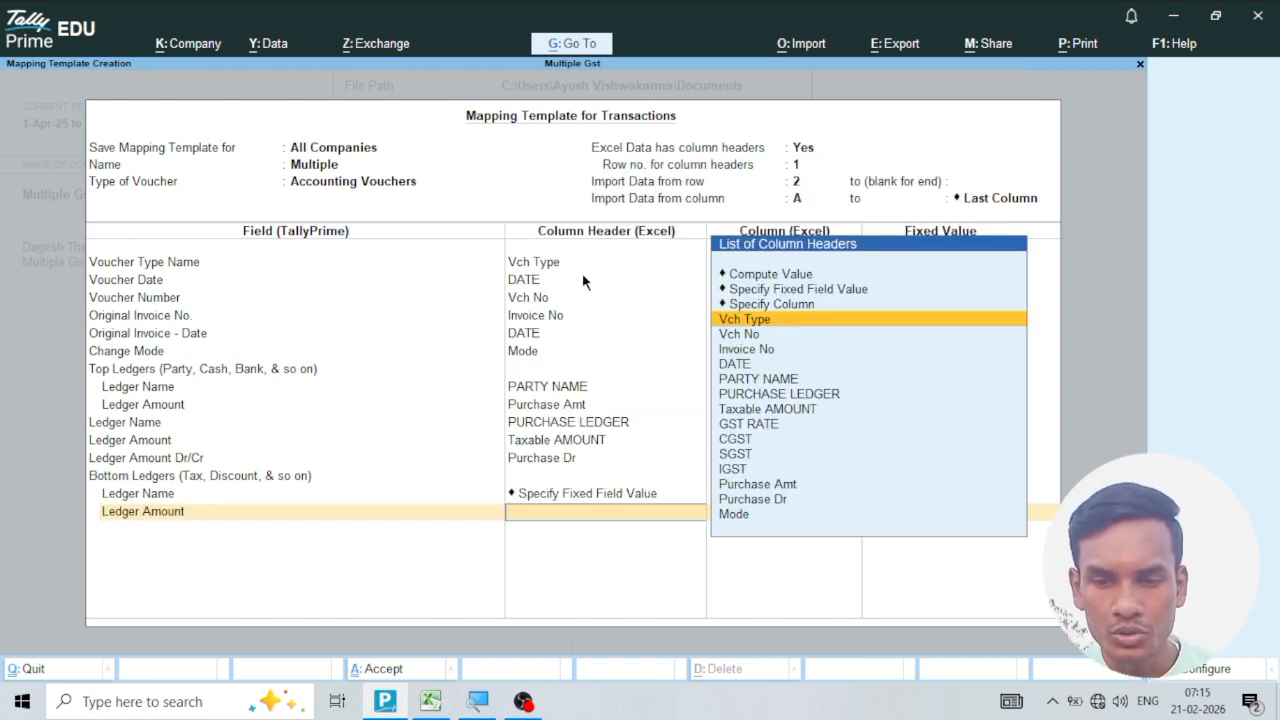
{"action": "left_click", "coordinate": [736, 440]}
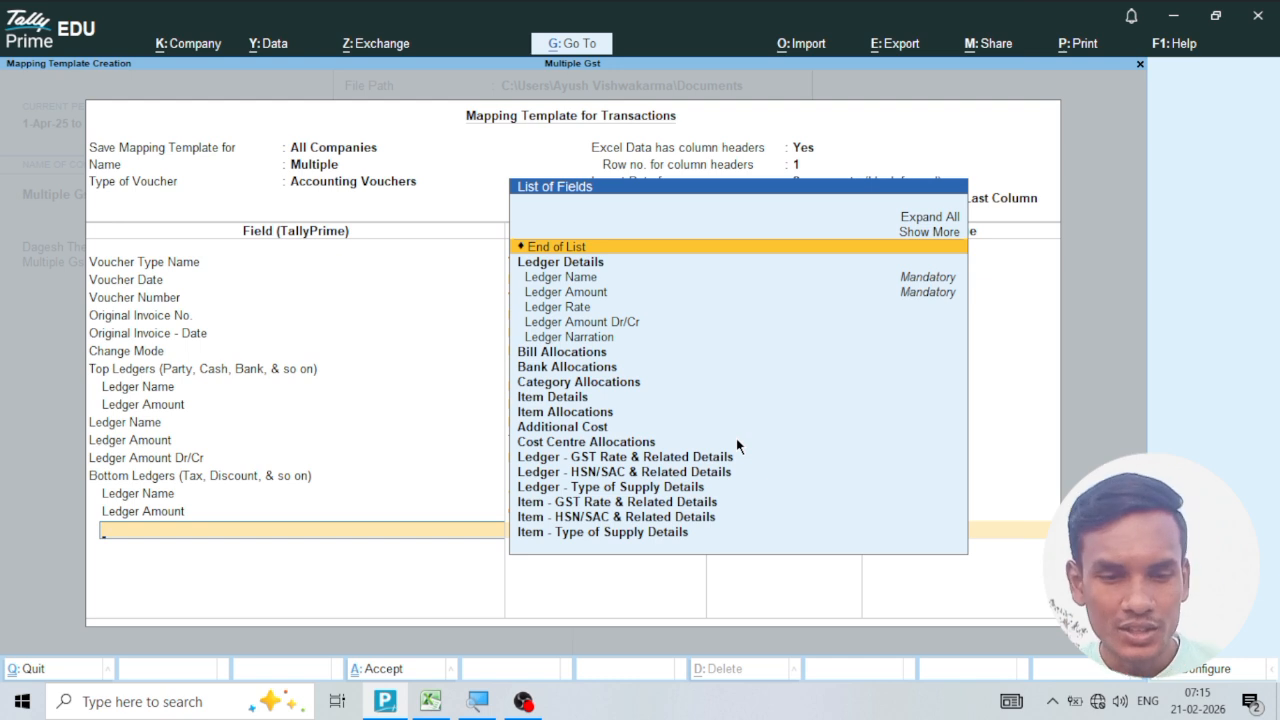
{"action": "left_click", "coordinate": [580, 250]}
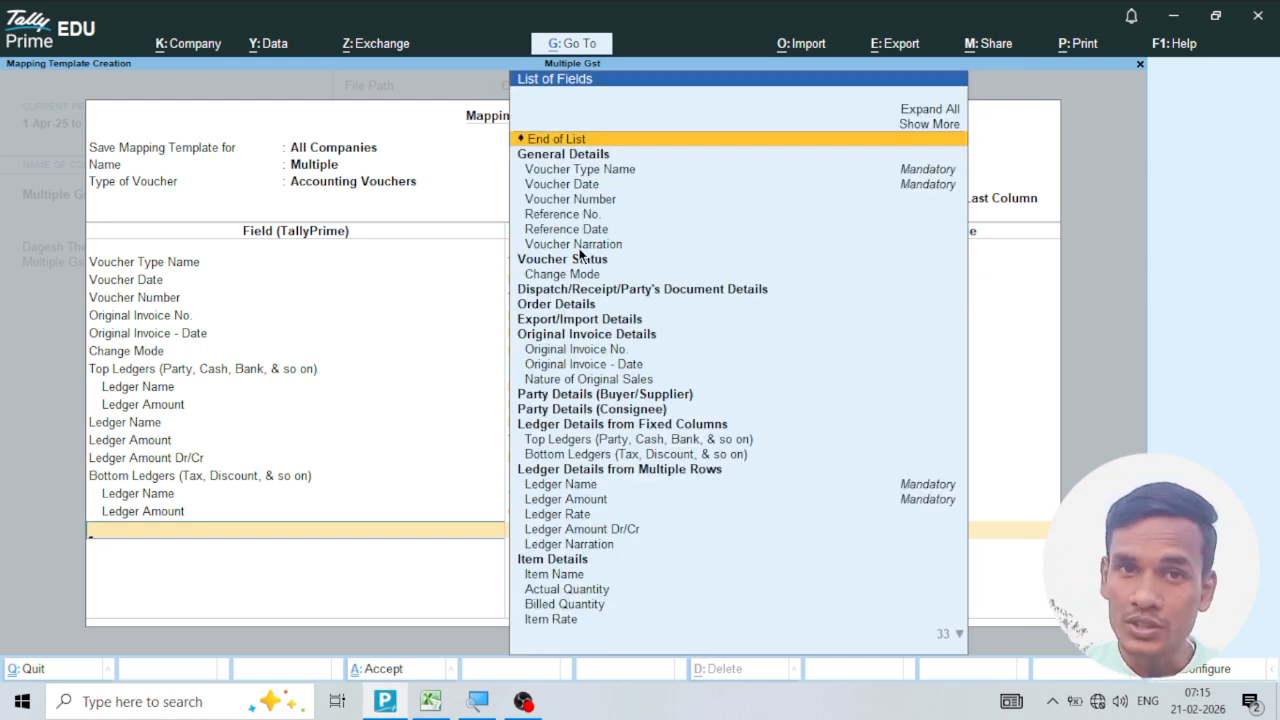
Add a second Bottom Ledgers entry with the fixed ledger name SGST and its Ledger Amount mapped to the SGST column.
{"action": "left_click", "coordinate": [634, 456]}
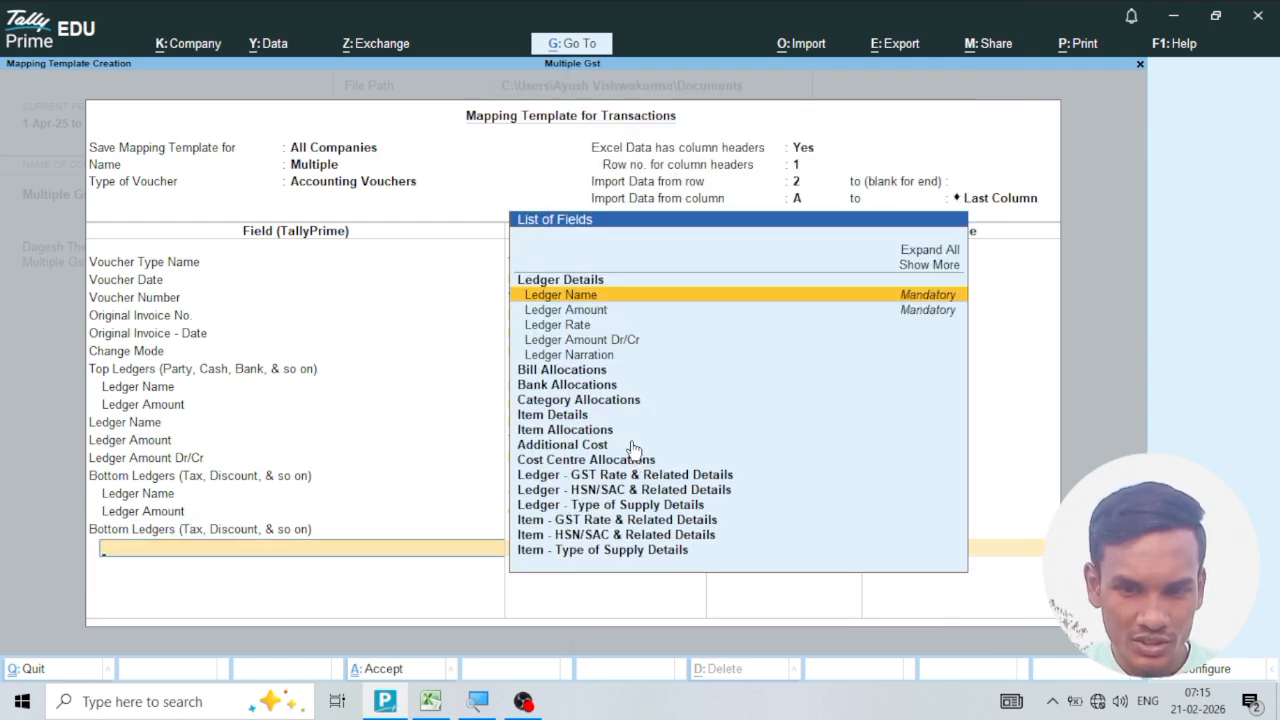
{"action": "left_click", "coordinate": [578, 297]}
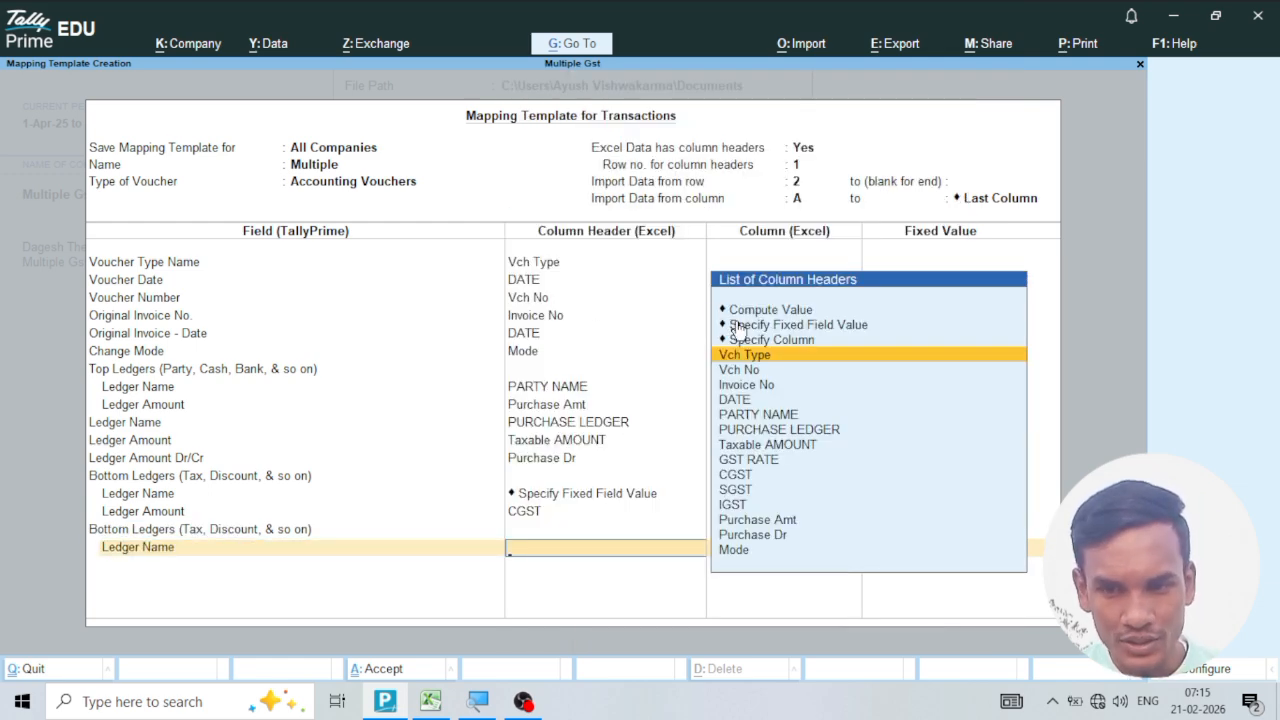
{"action": "left_click", "coordinate": [741, 323]}
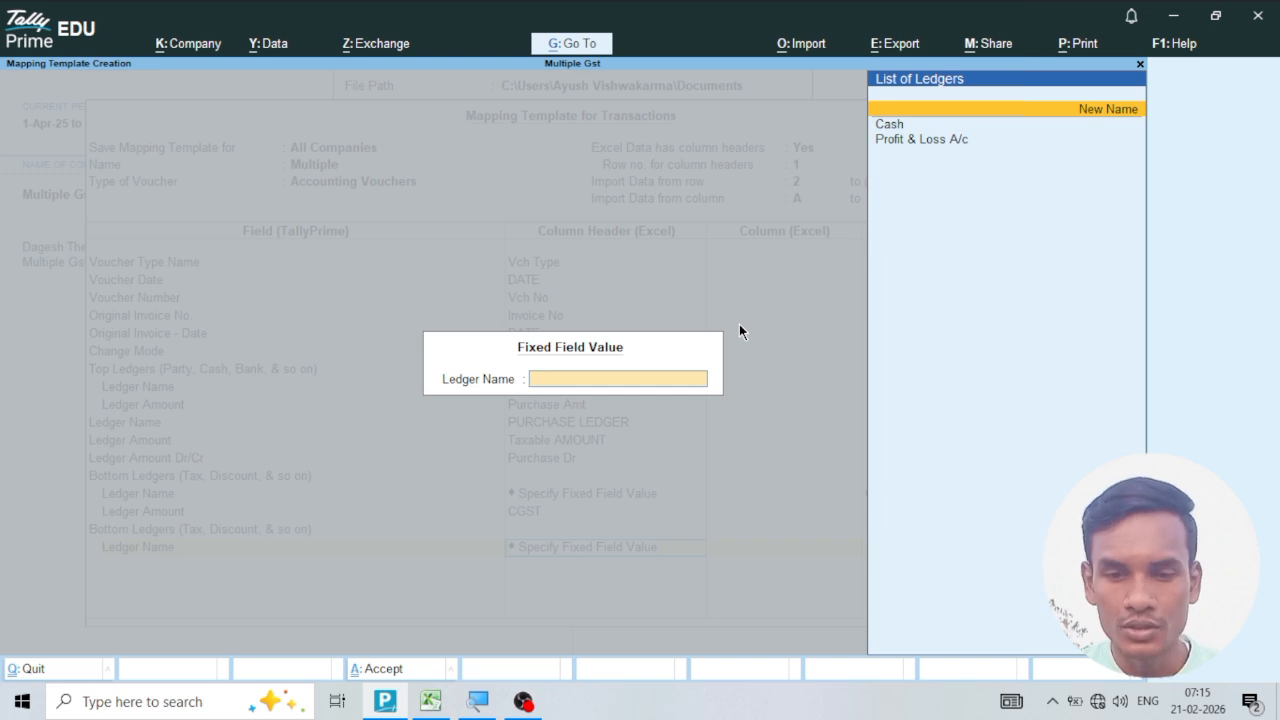
{"action": "type", "text": "SGST"}
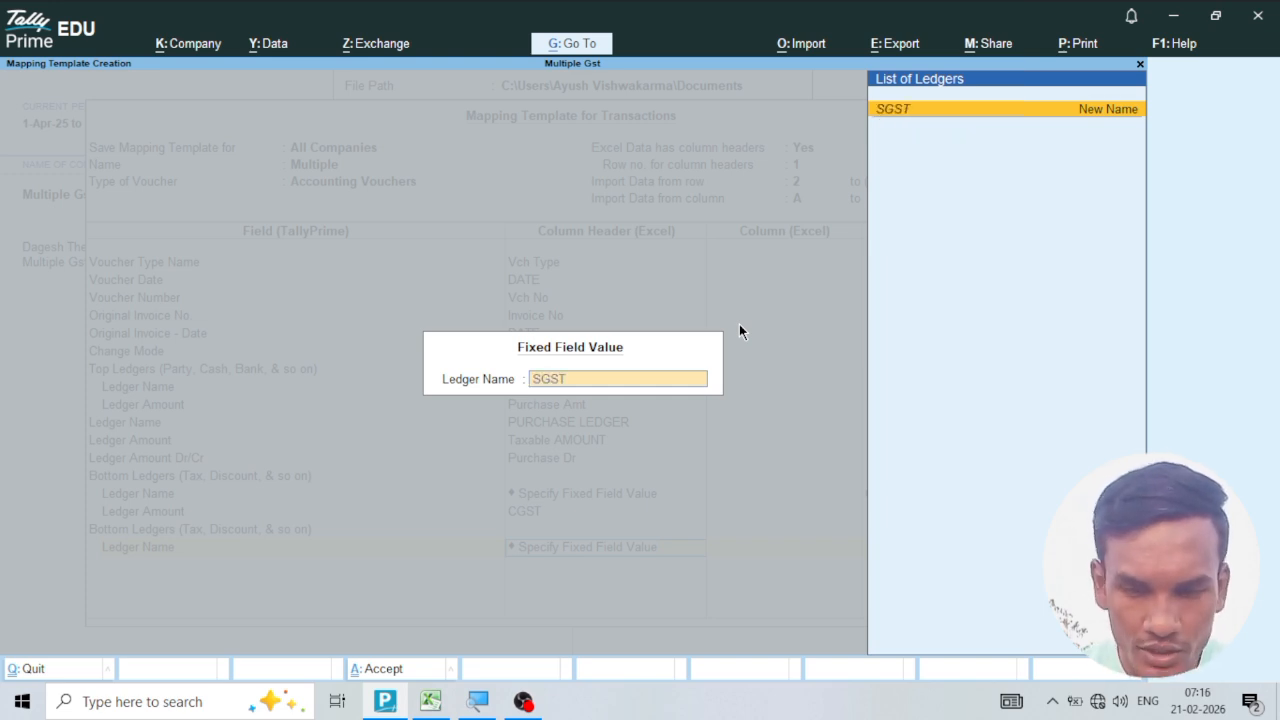
{"action": "key", "text": "Return"}
{"action": "key", "text": "Return"}
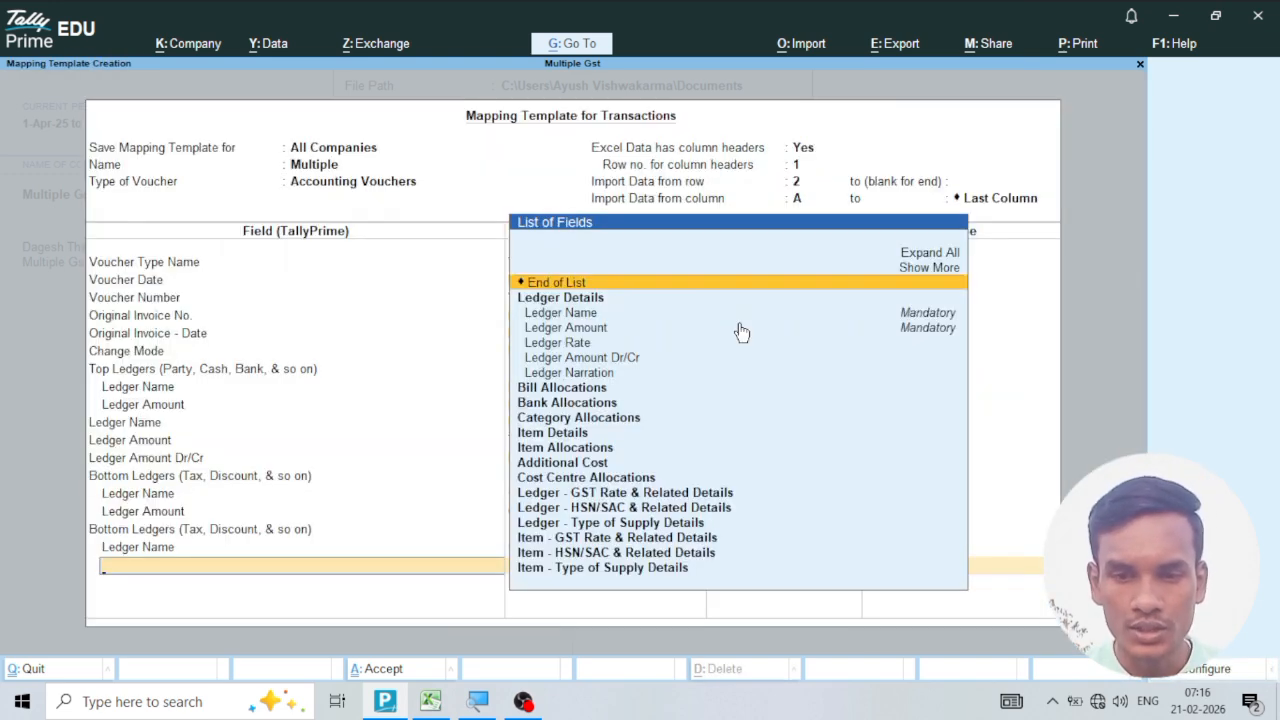
{"action": "left_click", "coordinate": [596, 327]}
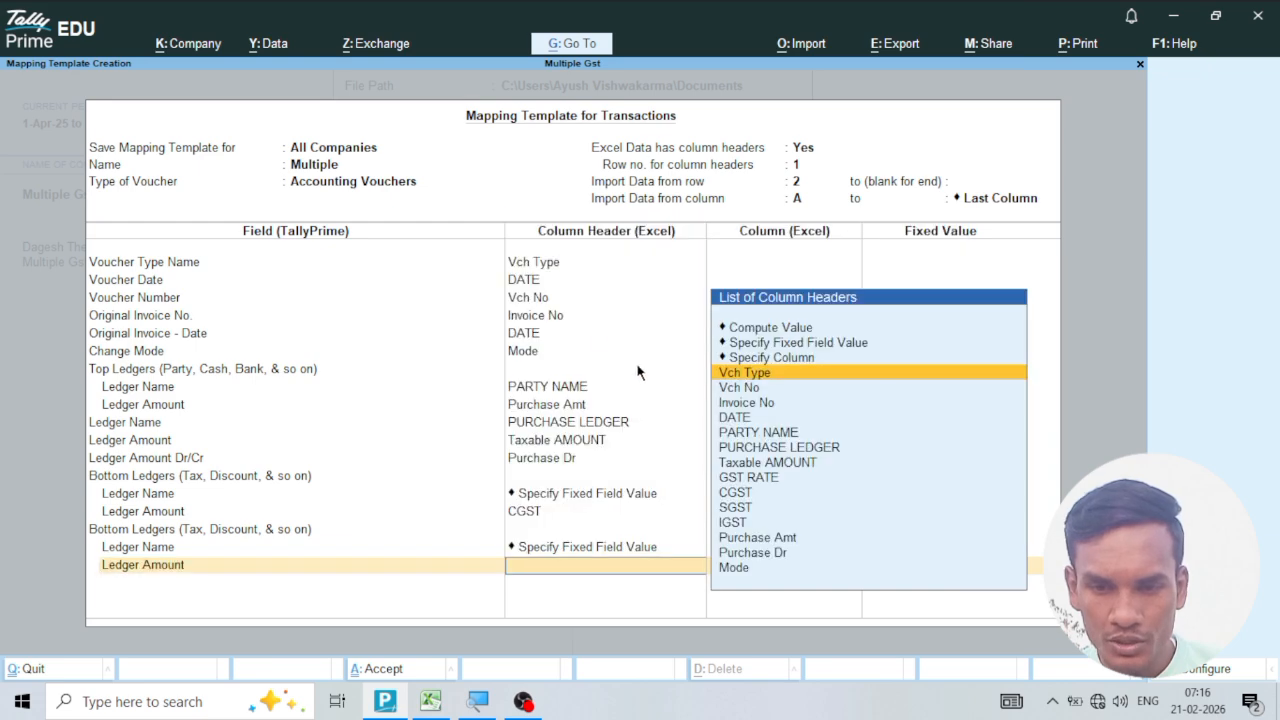
{"action": "left_click", "coordinate": [742, 507]}
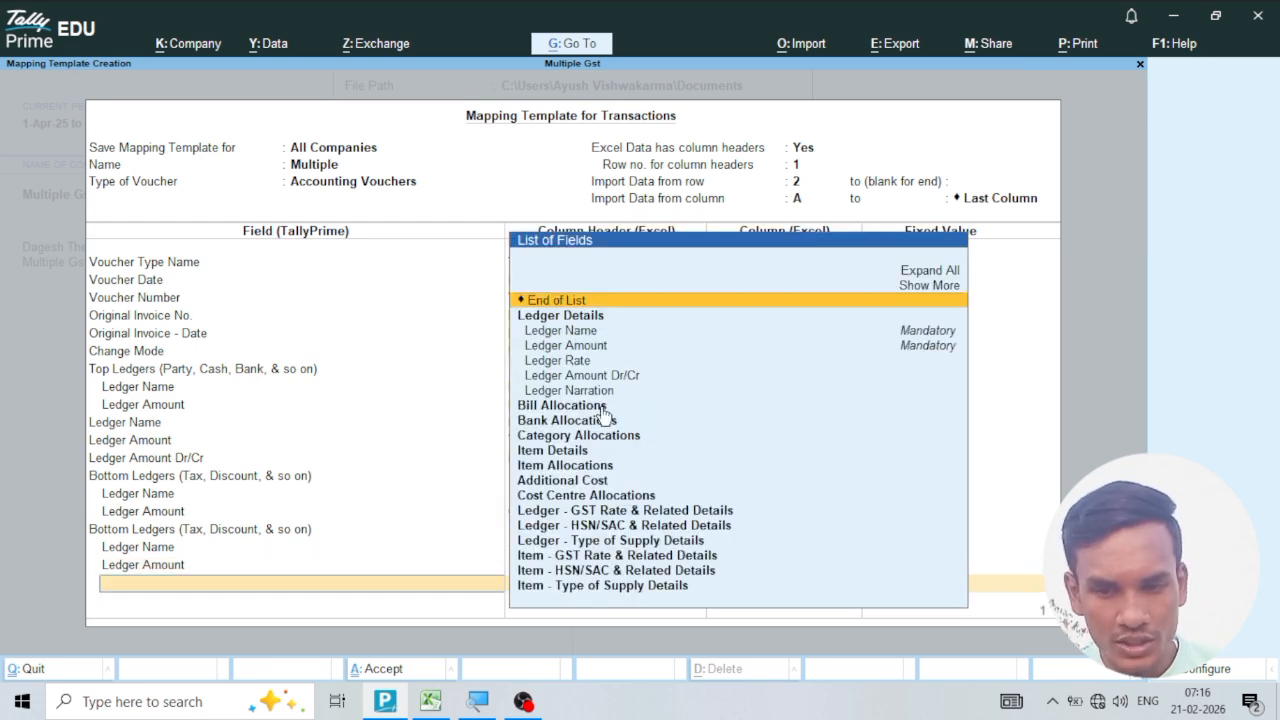
{"action": "left_click", "coordinate": [590, 300]}
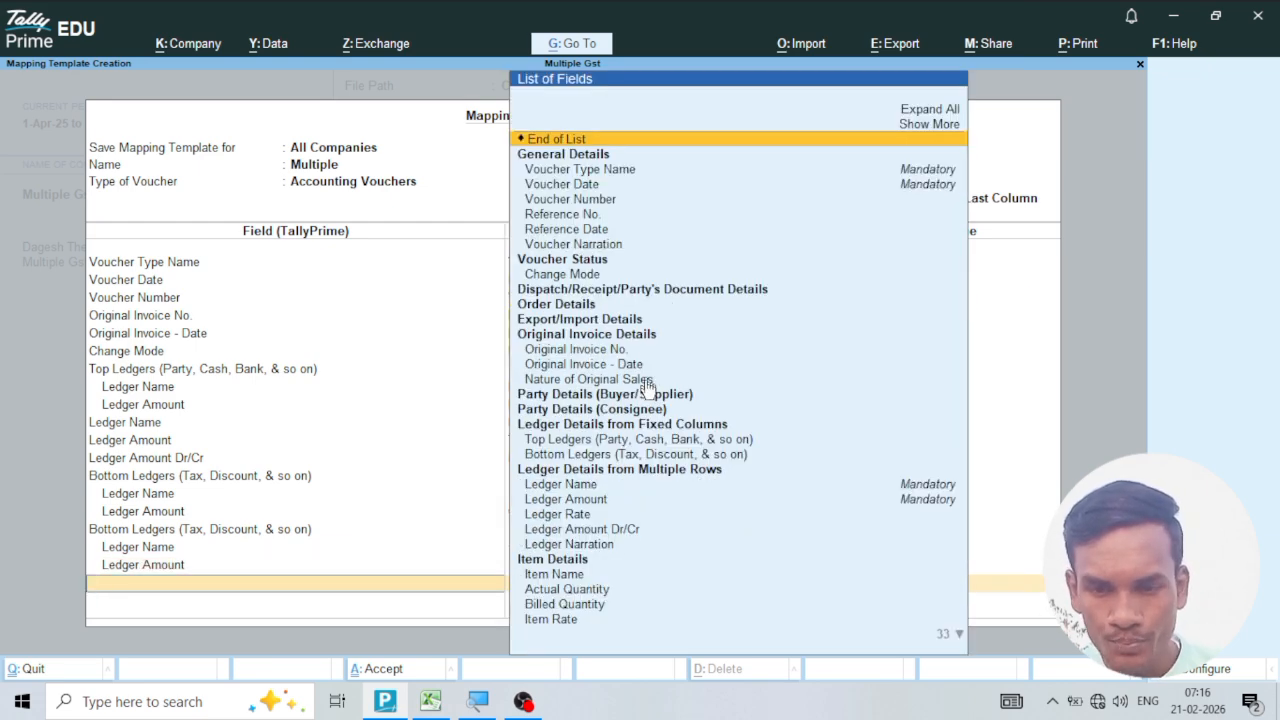
Add a third Bottom Ledgers entry with fixed ledger name IGST and Ledger Amount mapped to the IGST column, and save the template.
{"action": "left_click", "coordinate": [606, 452]}
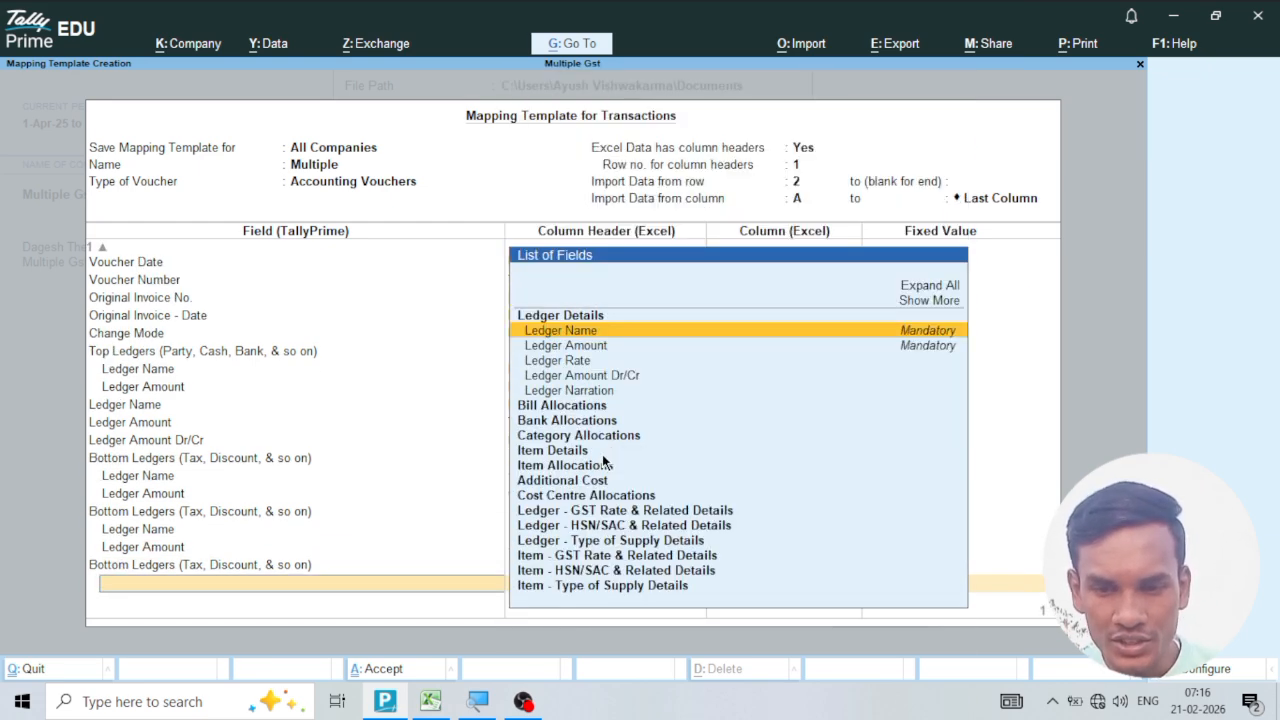
{"action": "left_click", "coordinate": [566, 332]}
{"action": "left_click", "coordinate": [774, 364]}
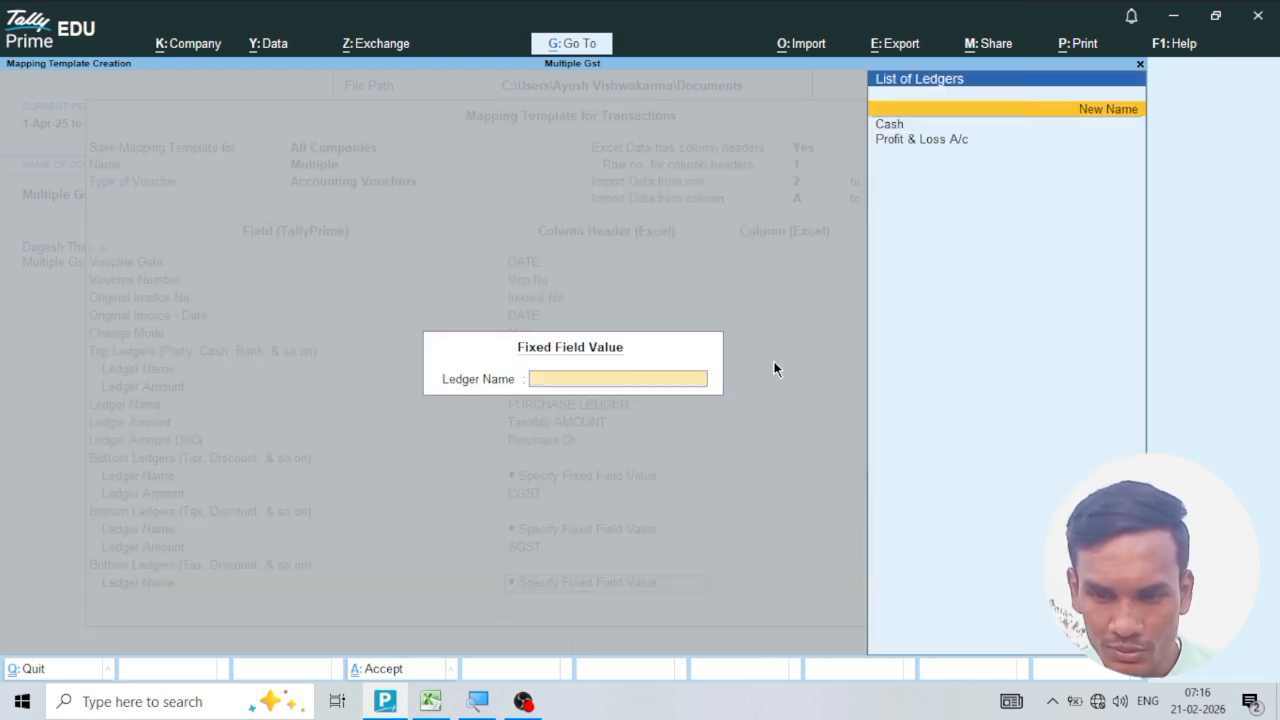
{"action": "type", "text": "IGST"}
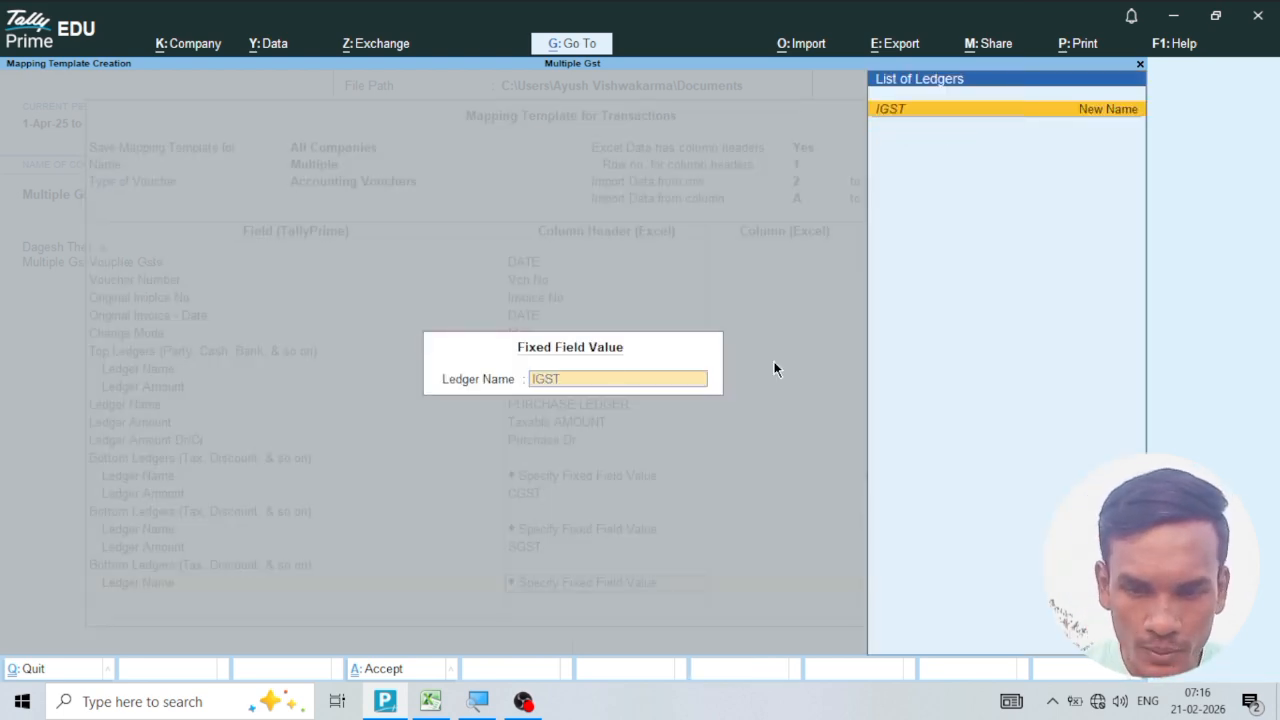
{"action": "key", "text": "Return"}
{"action": "key", "text": "Return"}
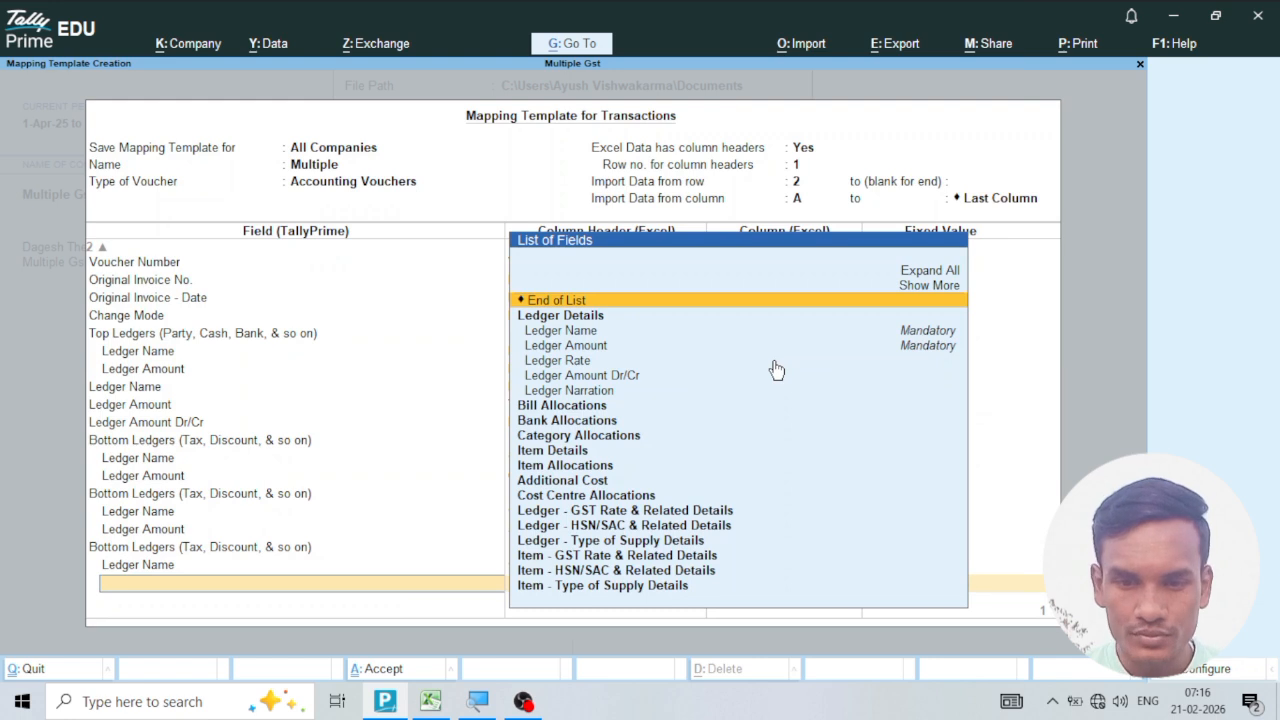
{"action": "left_click", "coordinate": [588, 347]}
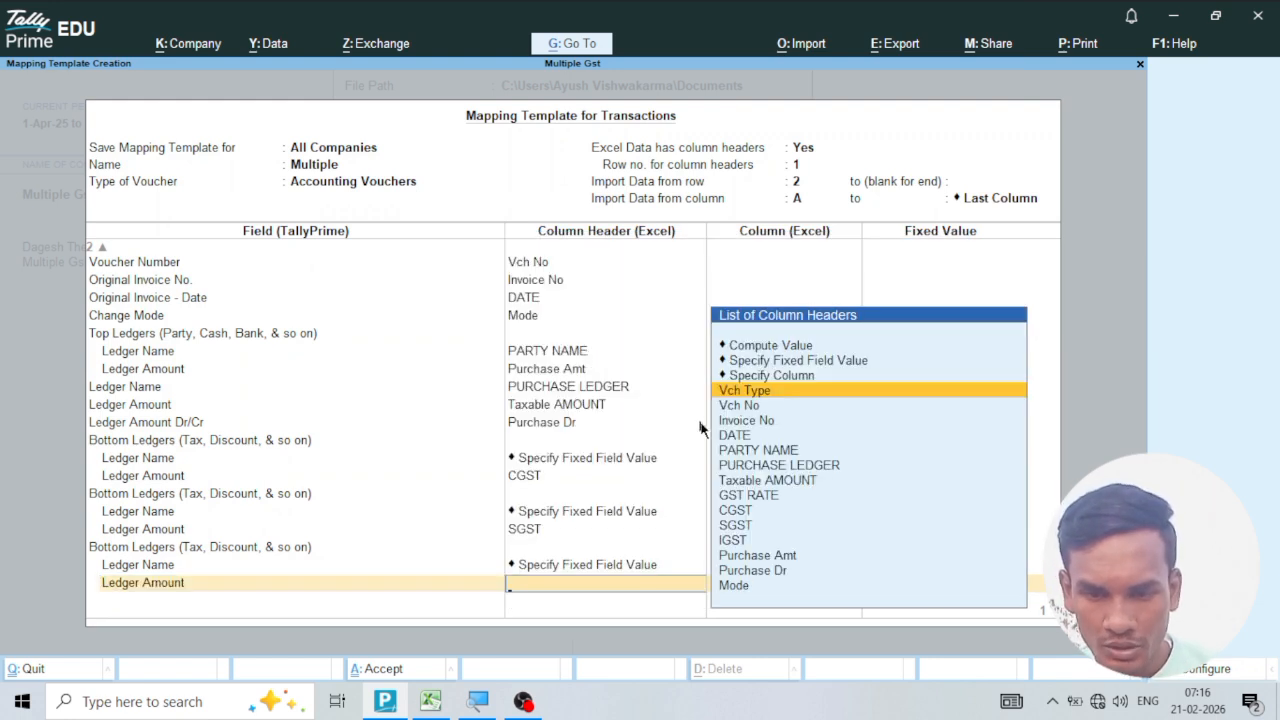
{"action": "left_click", "coordinate": [738, 541]}
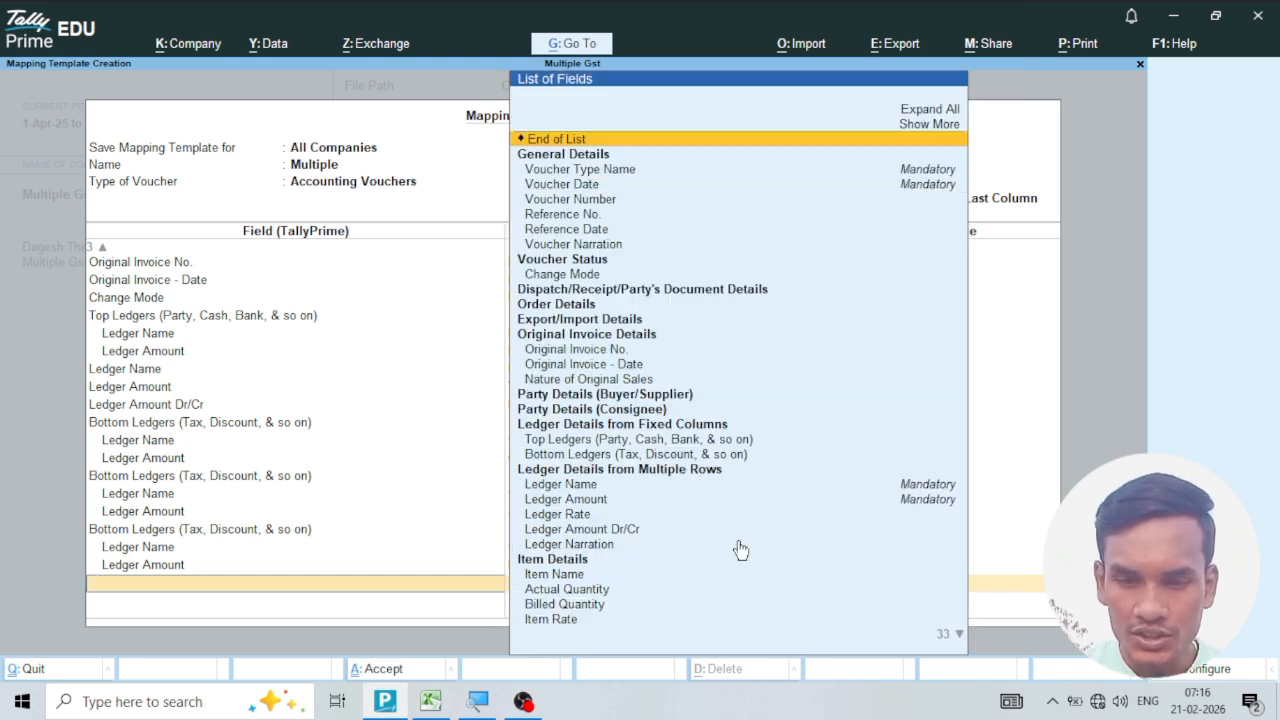
{"action": "key", "text": "Return"}
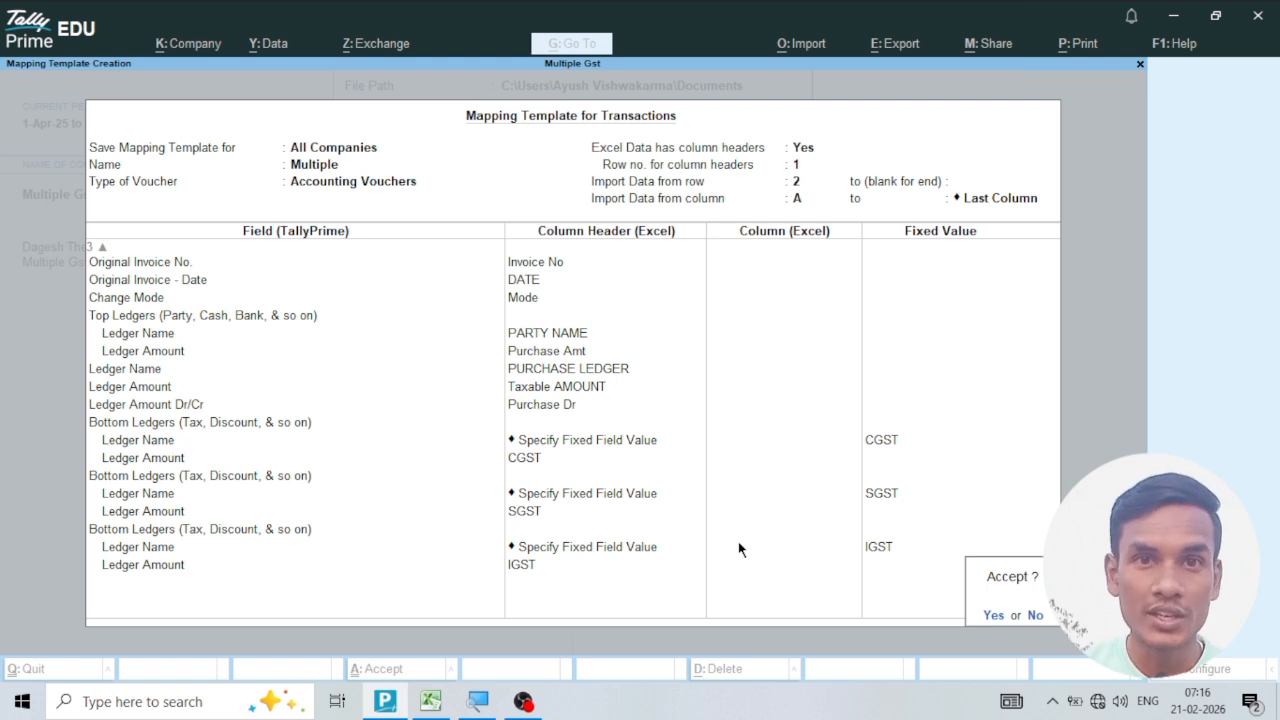
{"action": "key", "text": "y"}
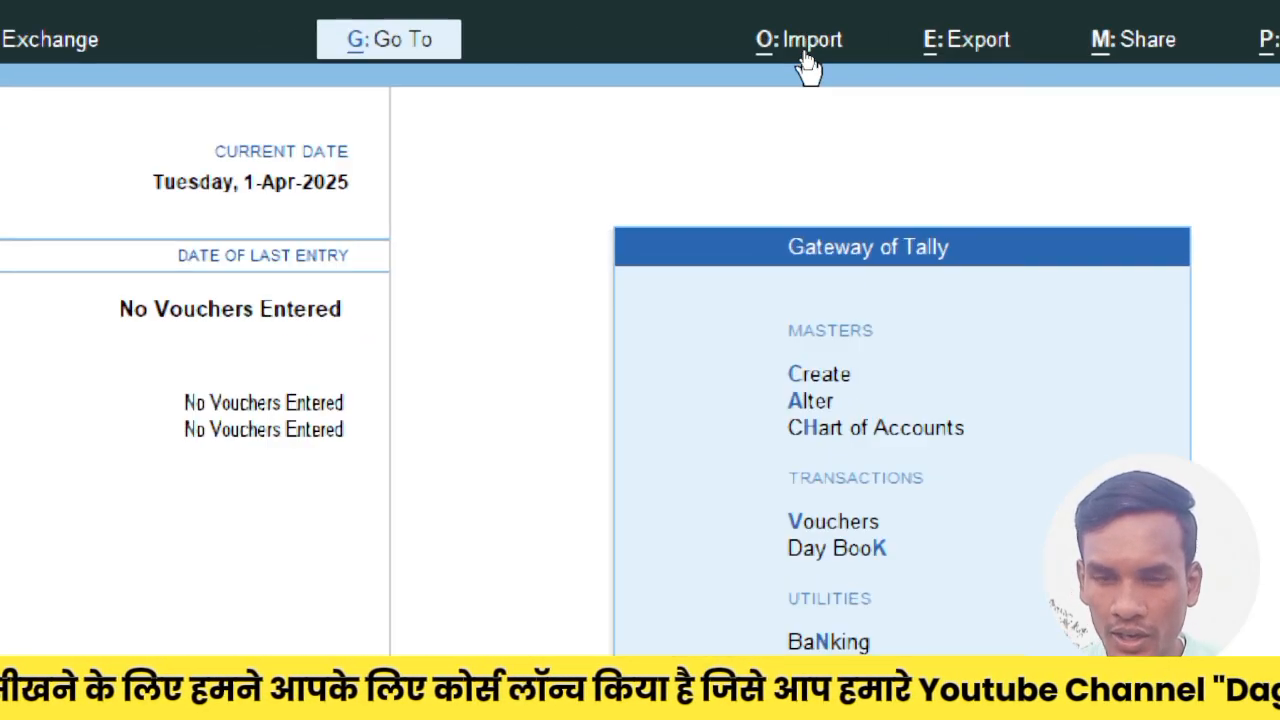
Set up a transactions import from demo gst.xlsx, worksheet Multiple Rates, using the Multiple mapping template, with an import summary preview and no backup.
{"action": "left_click", "coordinate": [808, 45]}
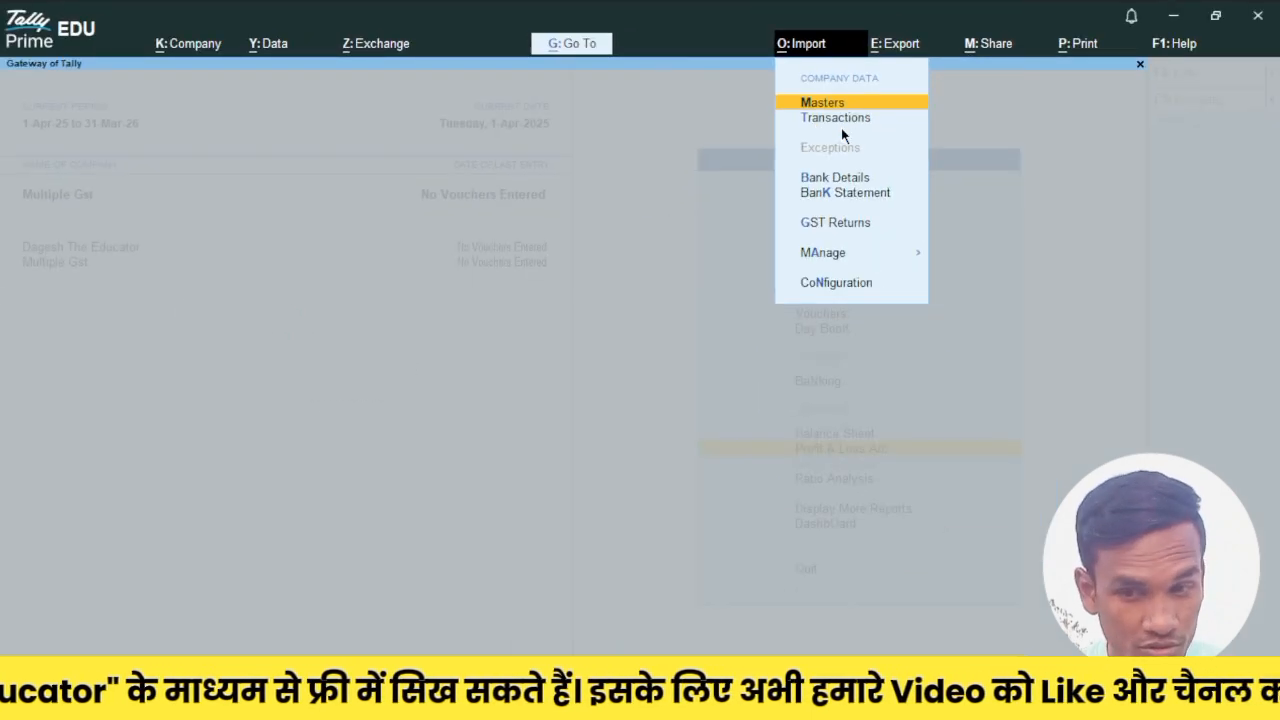
{"action": "left_click", "coordinate": [844, 121]}
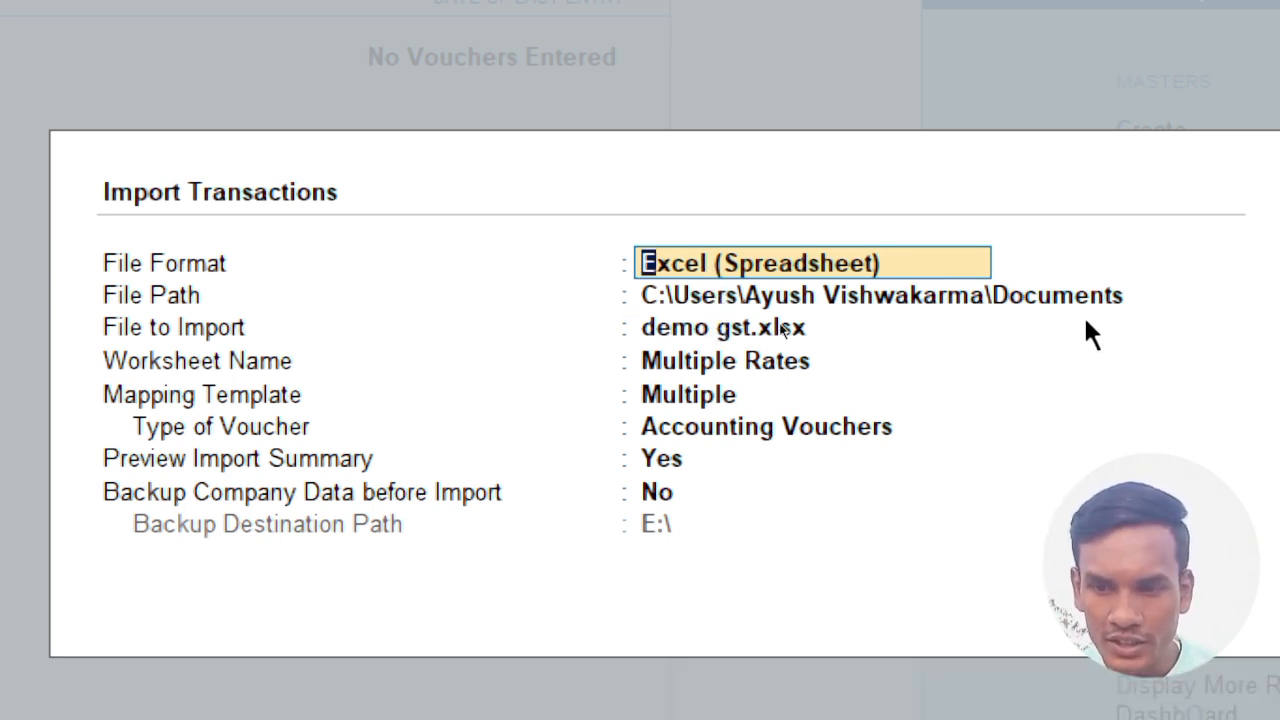
{"action": "left_click", "coordinate": [690, 327]}
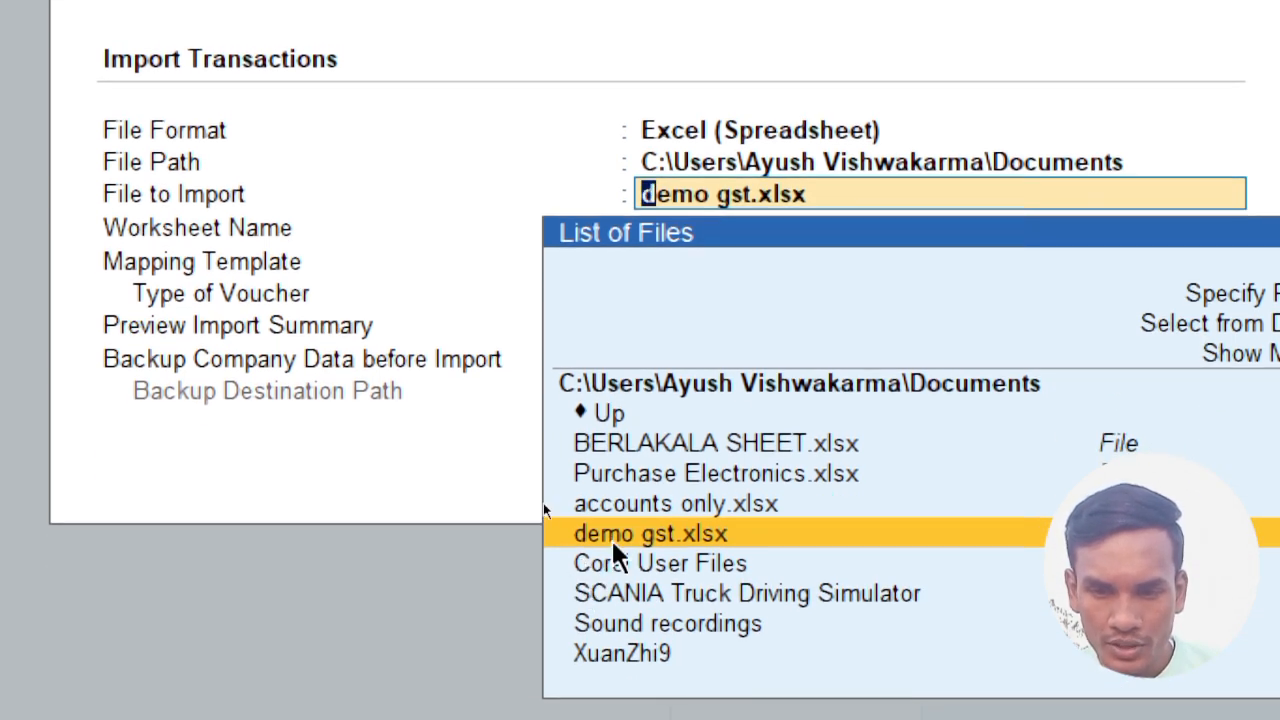
{"action": "left_click", "coordinate": [612, 540]}
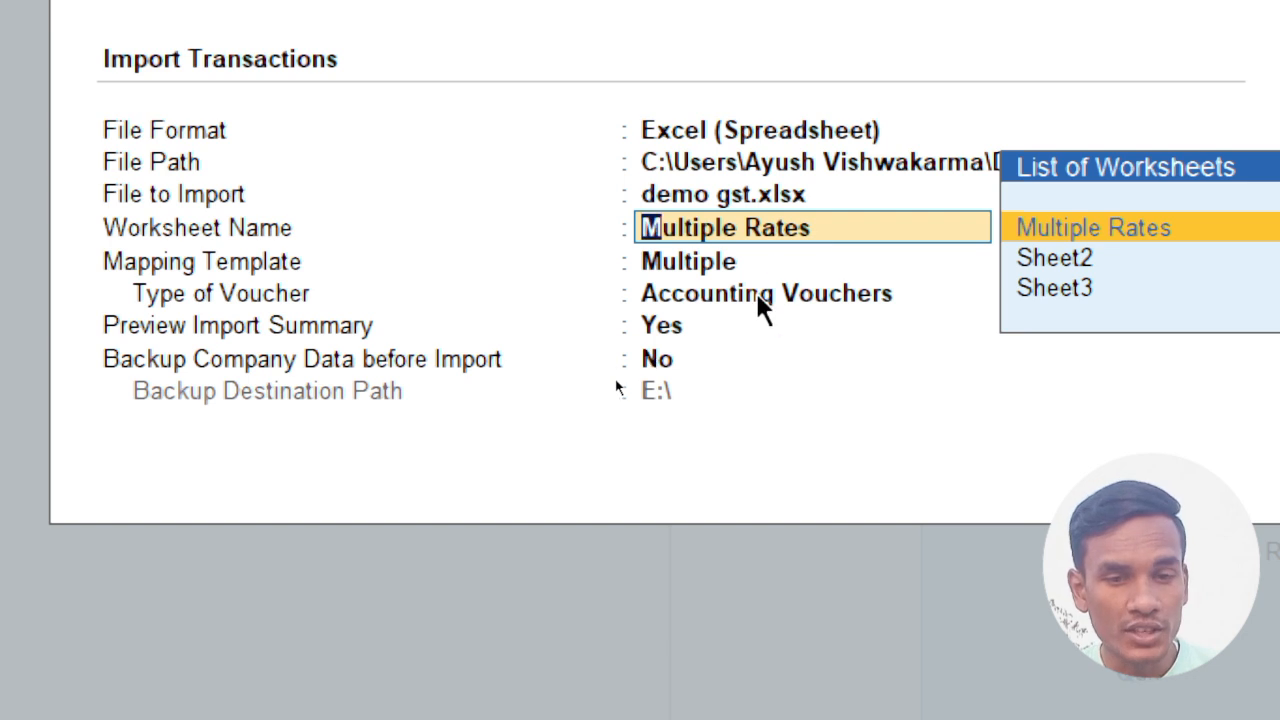
{"action": "left_click", "coordinate": [700, 266]}
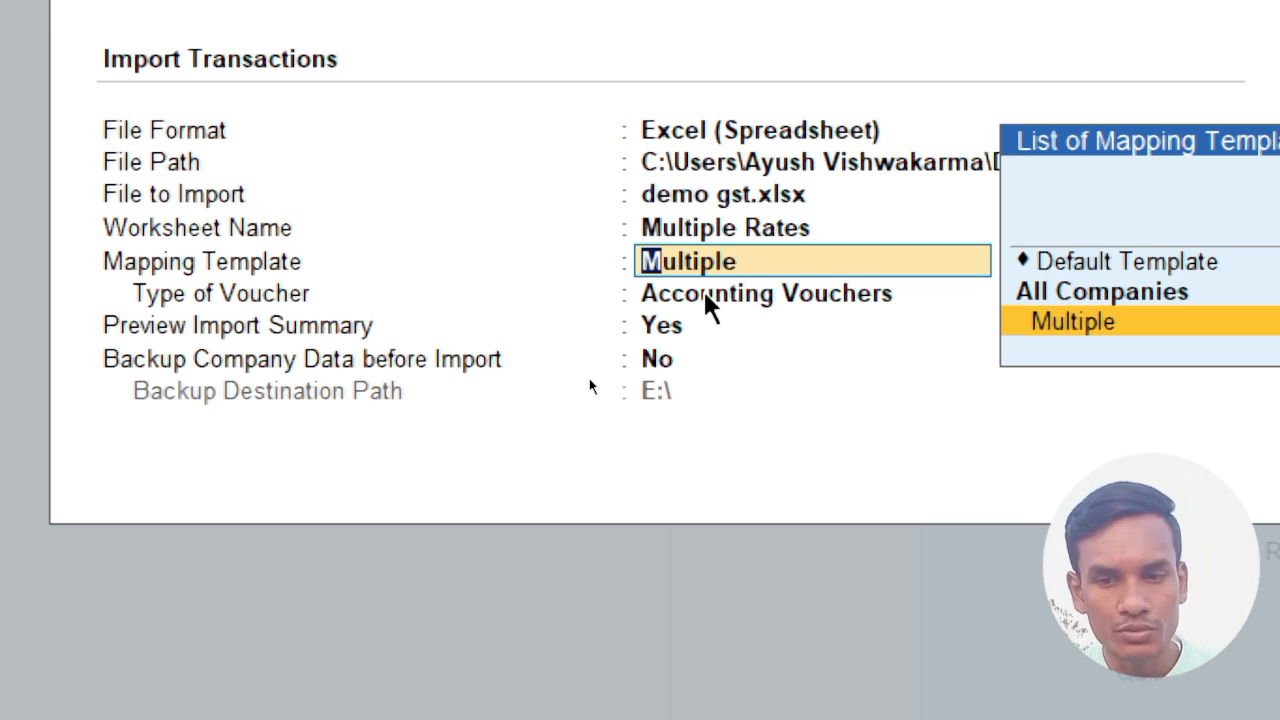
{"action": "key", "text": "Return"}
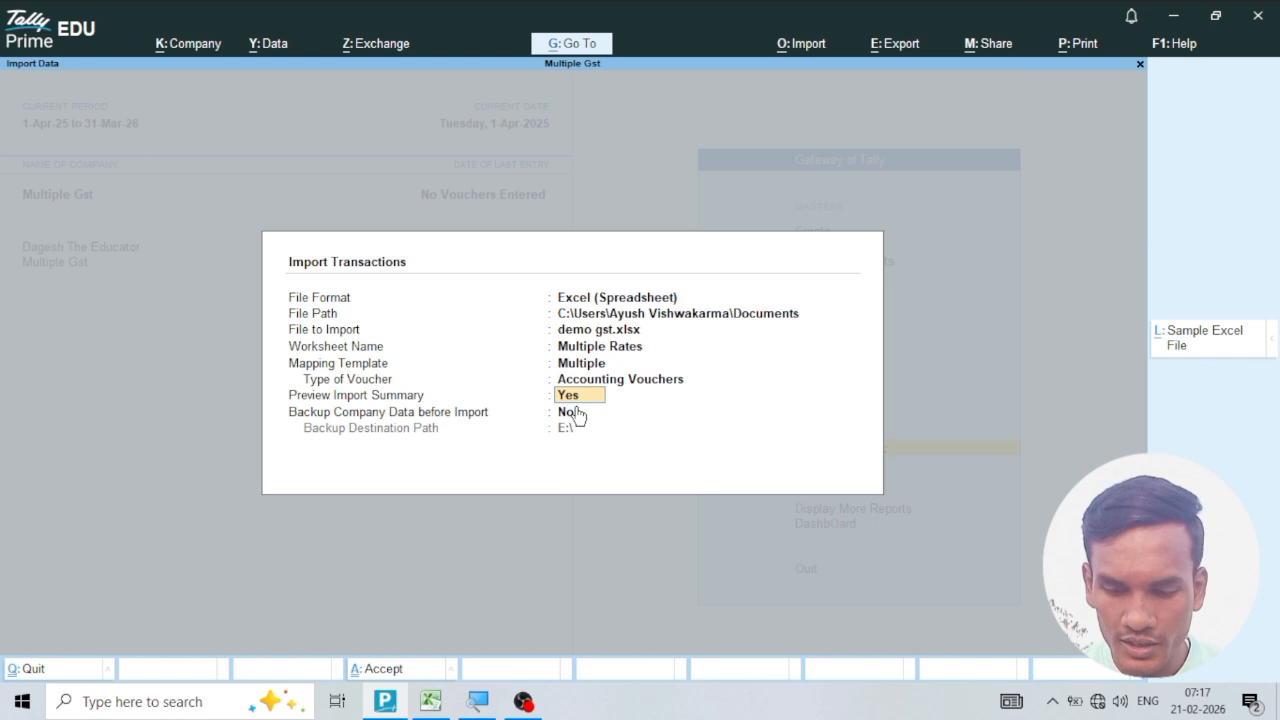
{"action": "key", "text": "Return"}
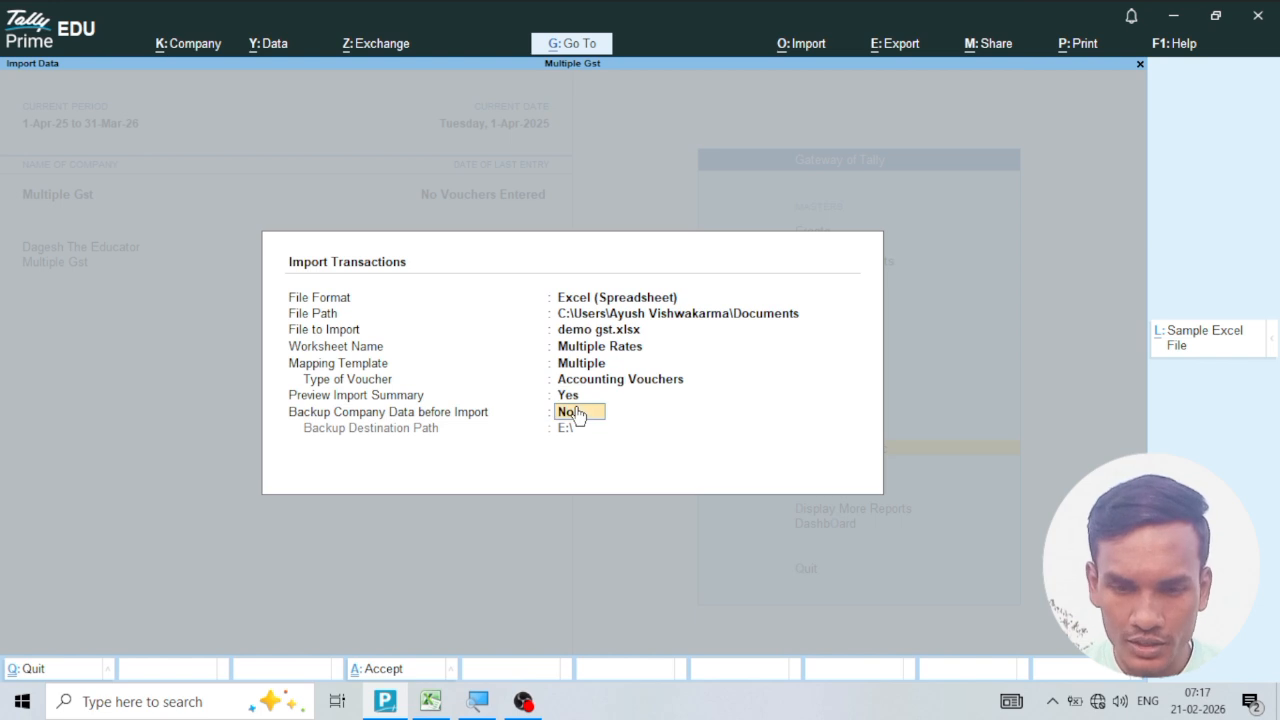
{"action": "key", "text": "Return"}
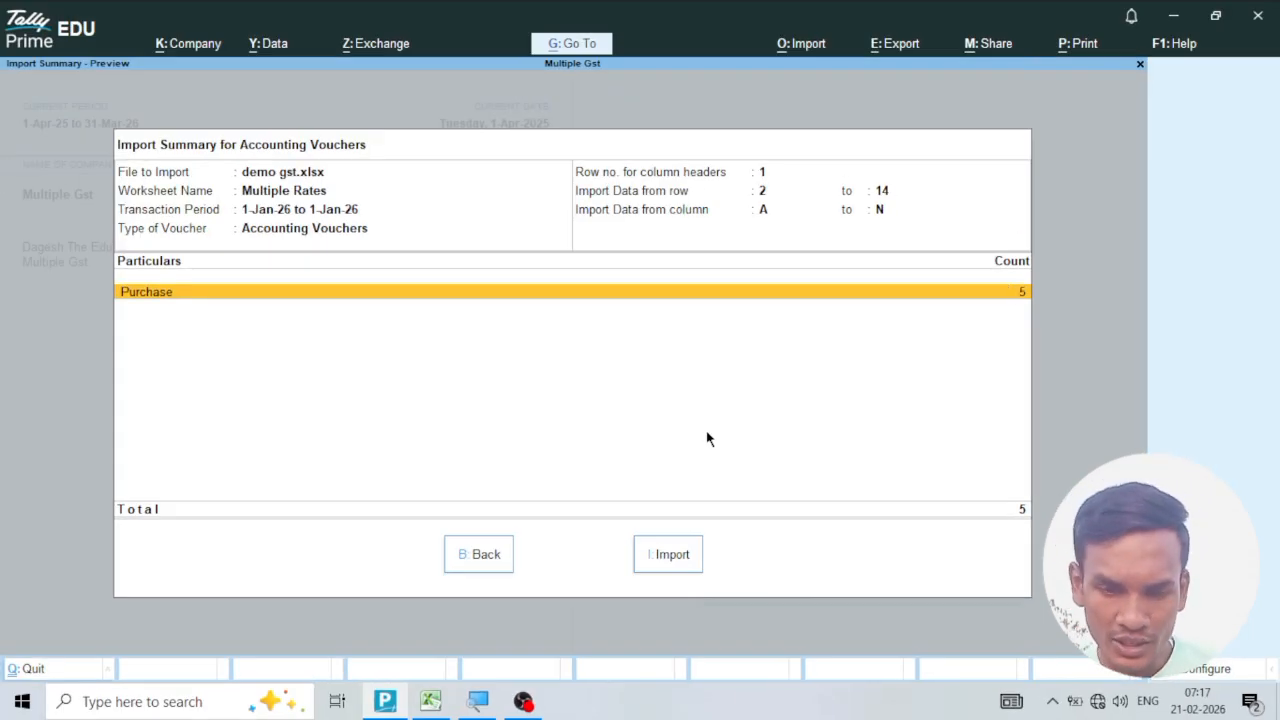
Switch to the Excel sheet, check the Vch No column down to the last voucher's rows, and return to TallyPrime's import summary.
{"action": "left_click", "coordinate": [433, 704]}
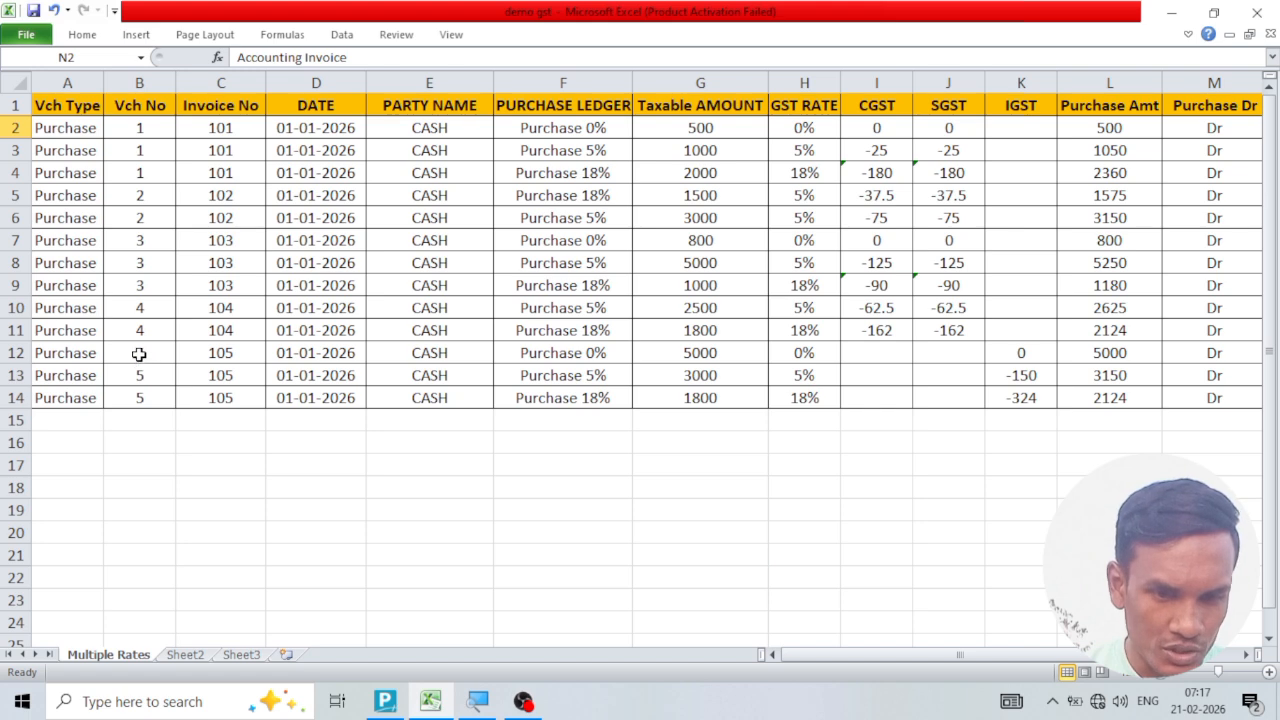
{"action": "left_click_drag", "start_coordinate": [140, 356], "coordinate": [137, 394]}
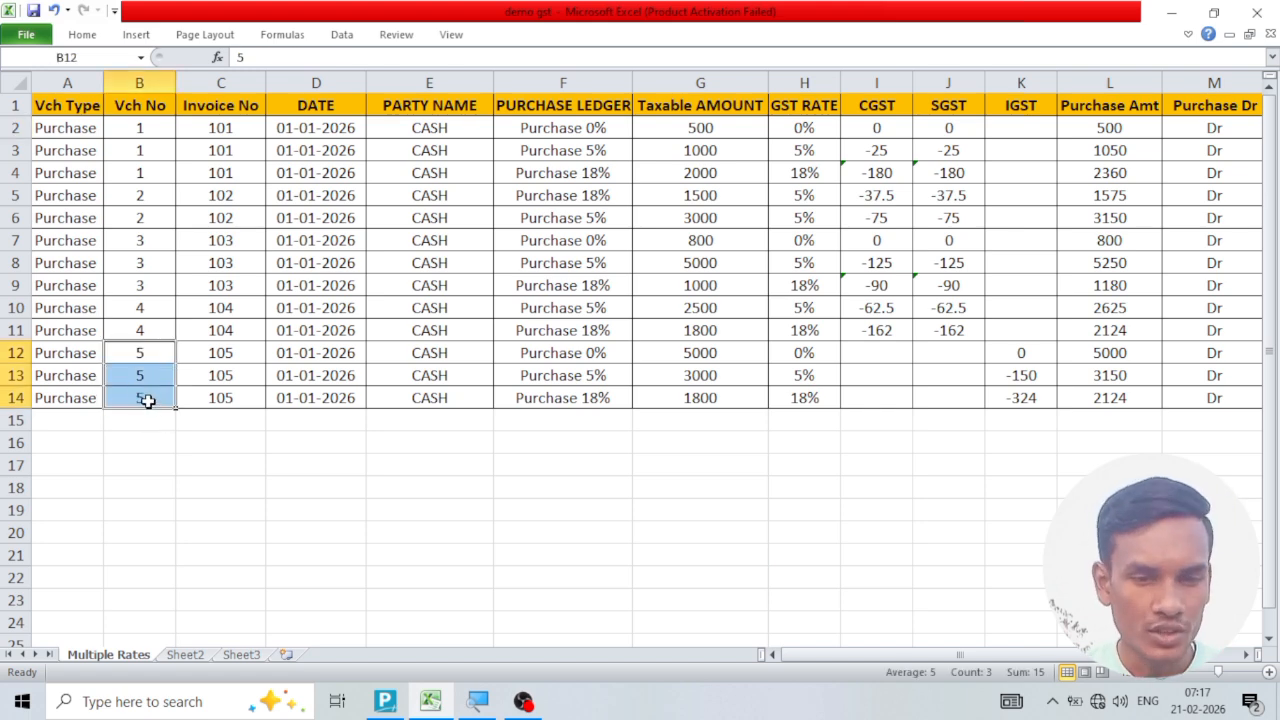
{"action": "left_click", "coordinate": [142, 398]}
{"action": "left_click", "coordinate": [386, 701]}
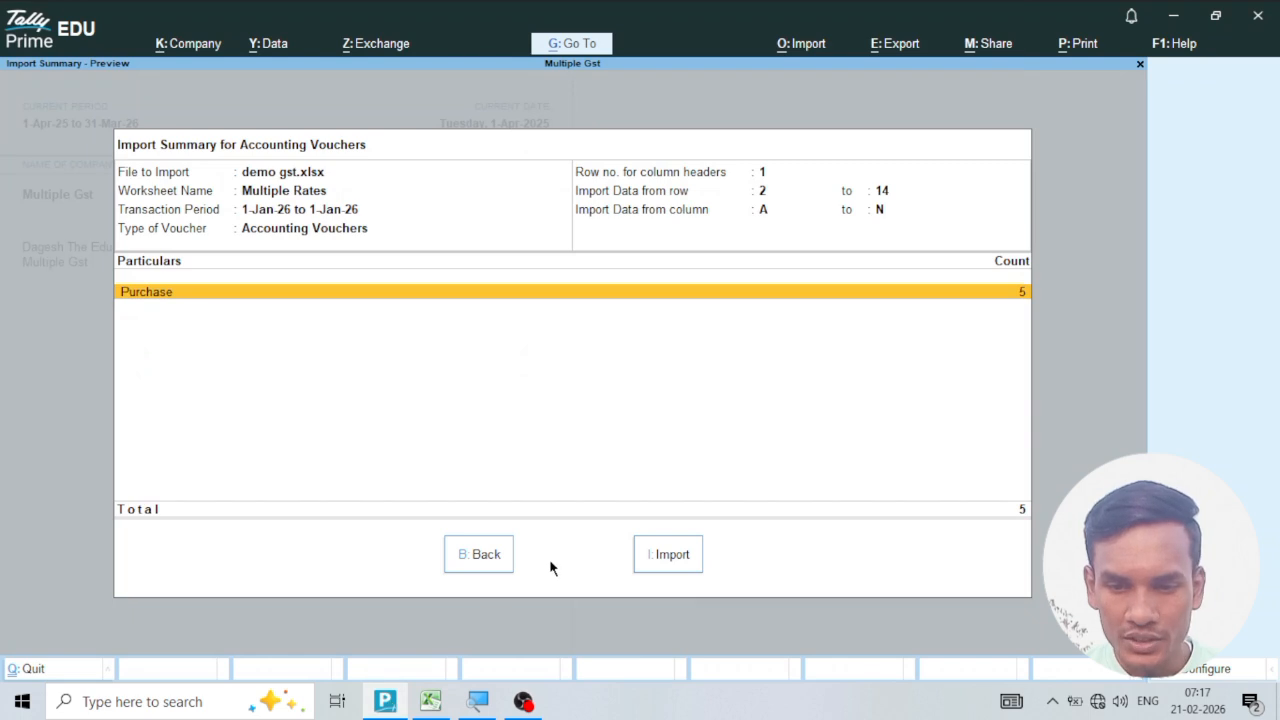
Import the previewed purchase vouchers and open the list of missing ledger masters in the import exceptions.
{"action": "left_click", "coordinate": [672, 556]}
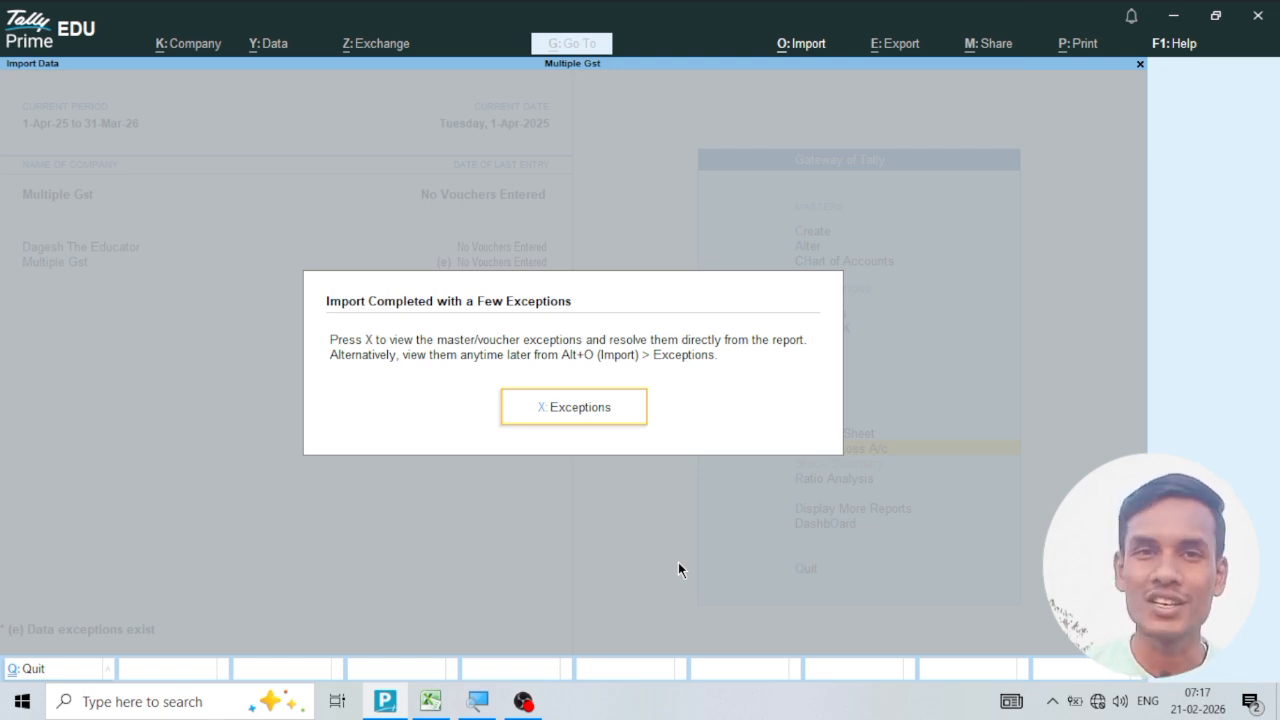
{"action": "left_click", "coordinate": [584, 410]}
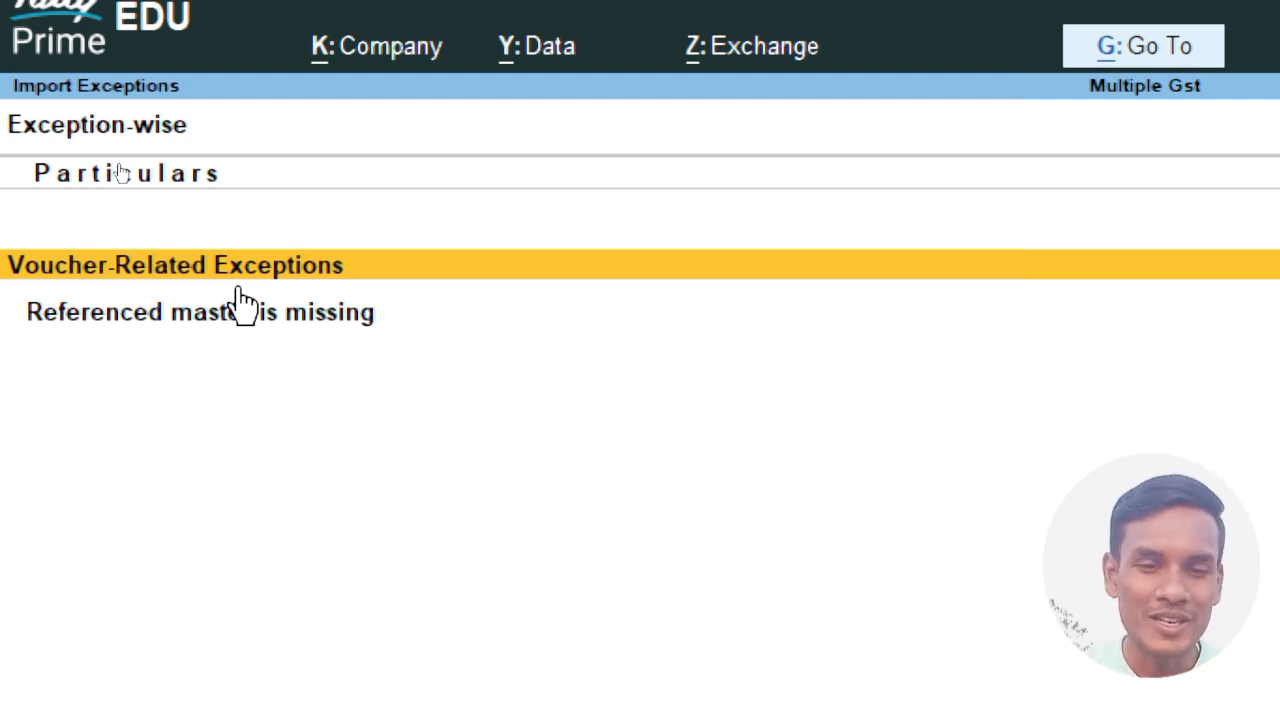
{"action": "left_click", "coordinate": [124, 323]}
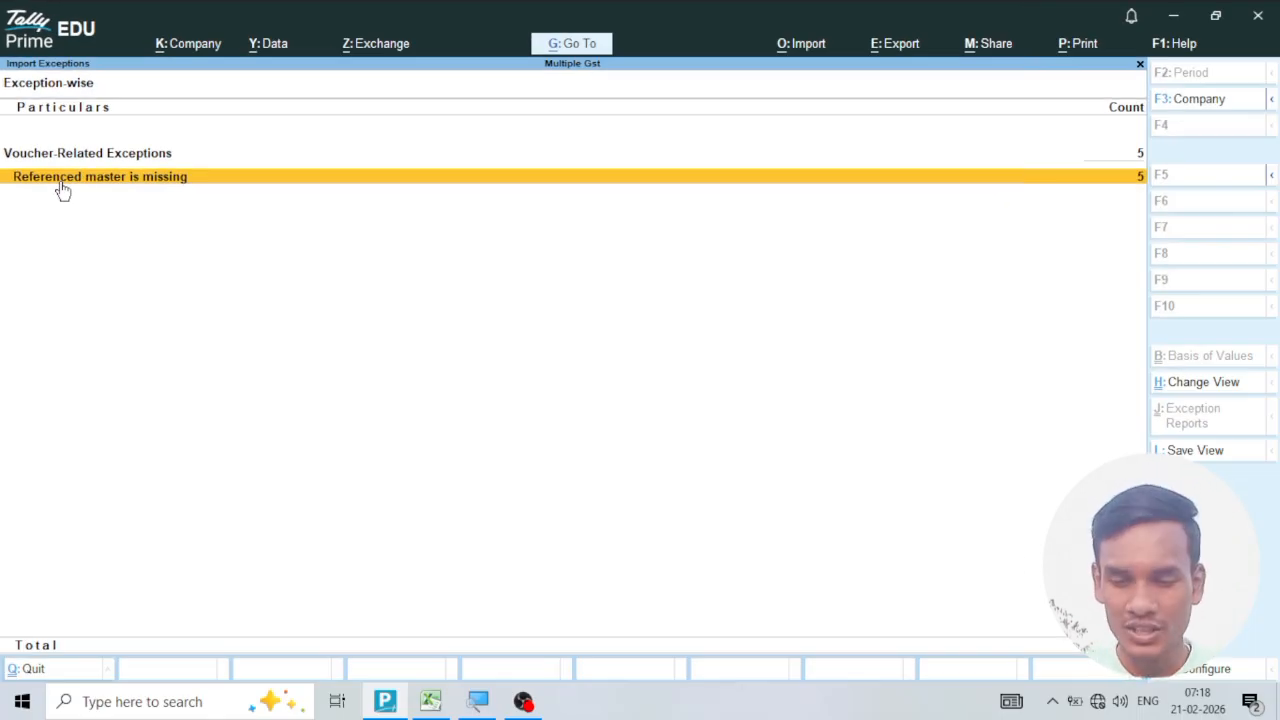
{"action": "left_click", "coordinate": [62, 190]}
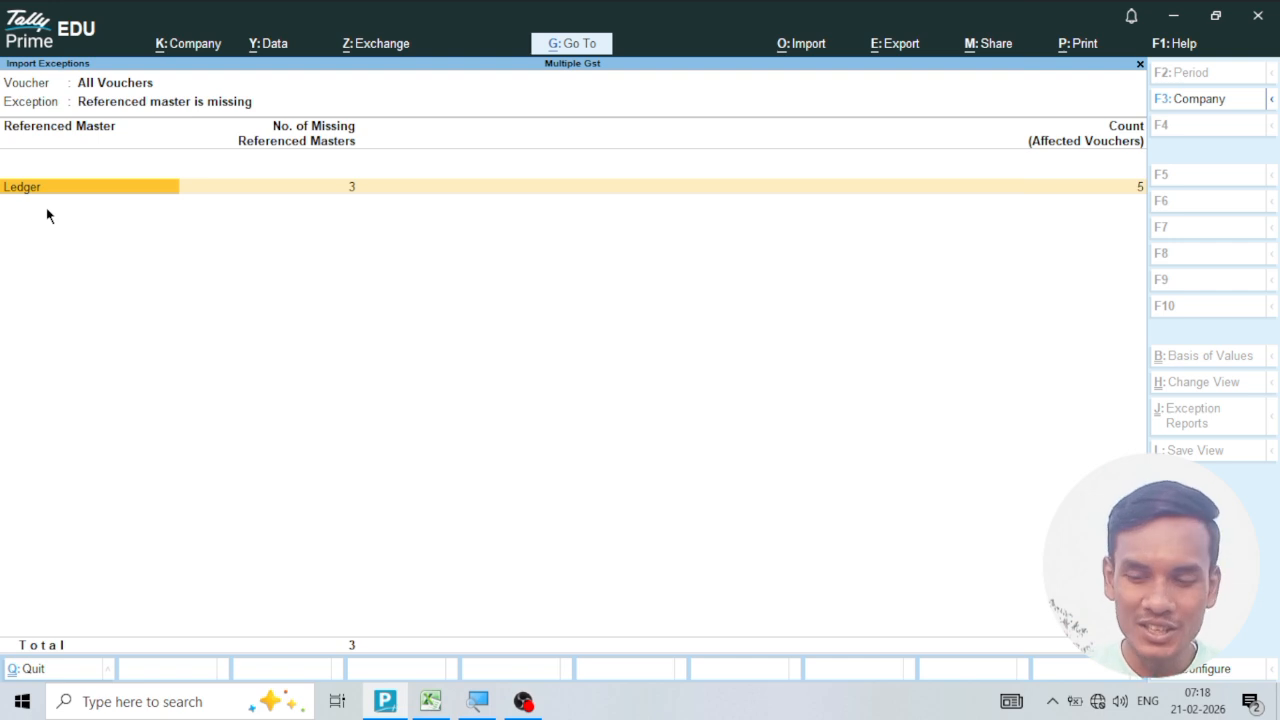
{"action": "key", "text": "Return"}
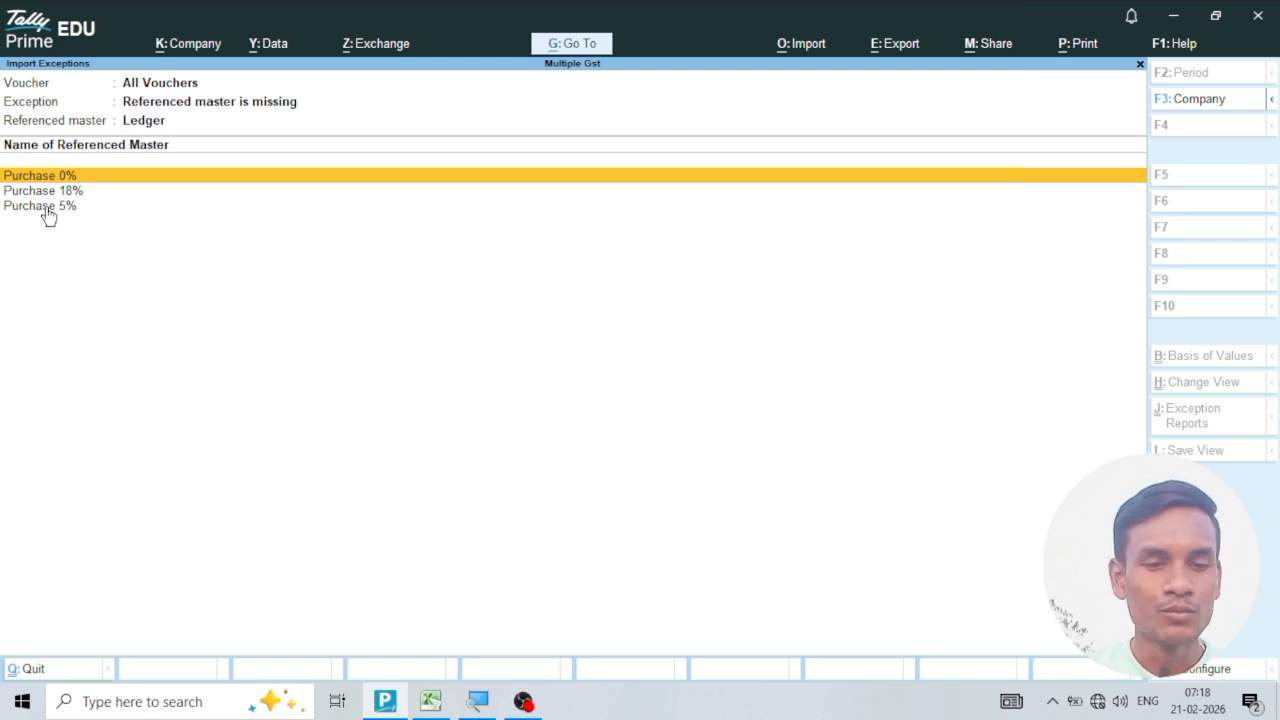
Create the missing Purchase 0% ledger under the Purchase Accounts group and save it.
{"action": "key", "text": "Return"}
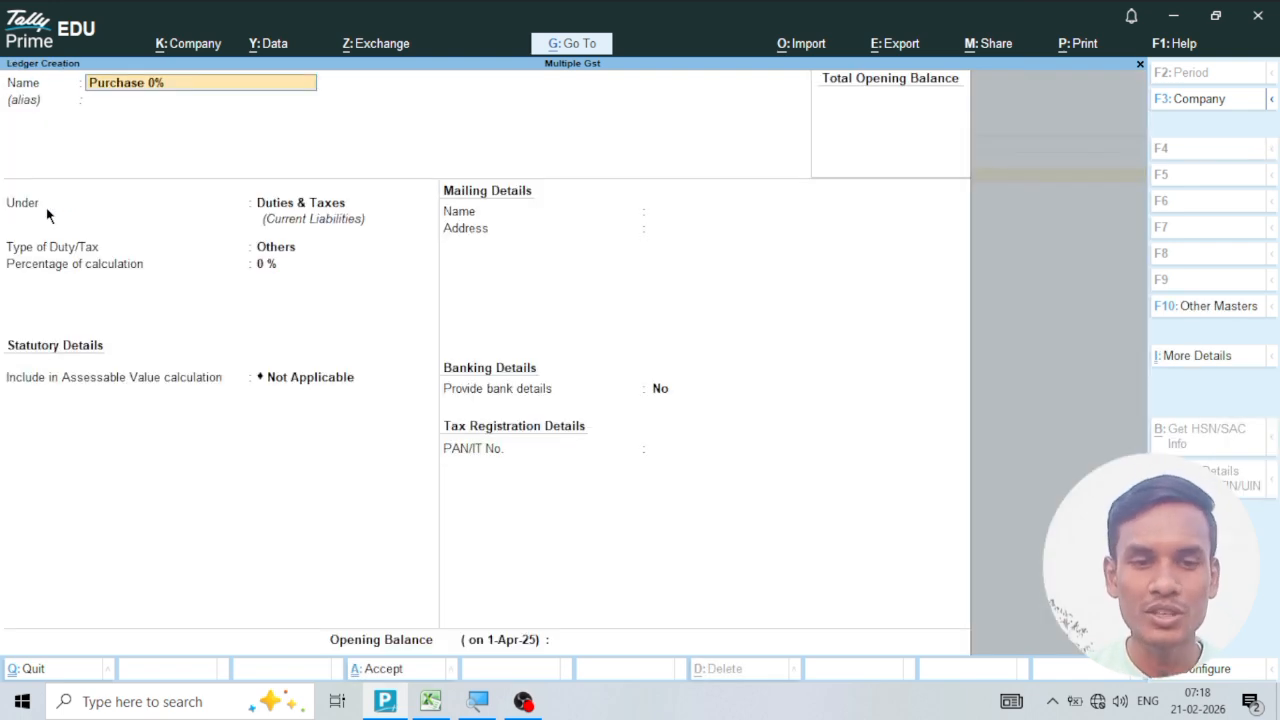
{"action": "key", "text": "Return"}
{"action": "key", "text": "Return"}
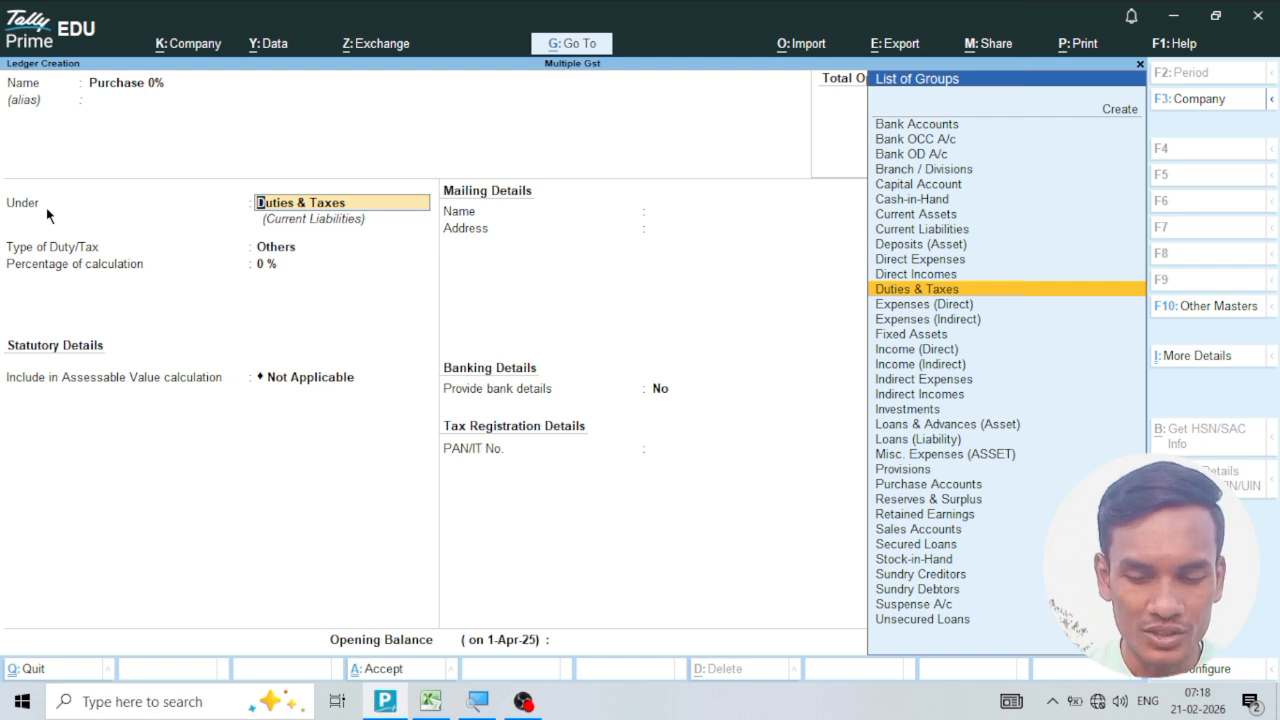
{"action": "type", "text": "PUR"}
{"action": "key", "text": "Return"}
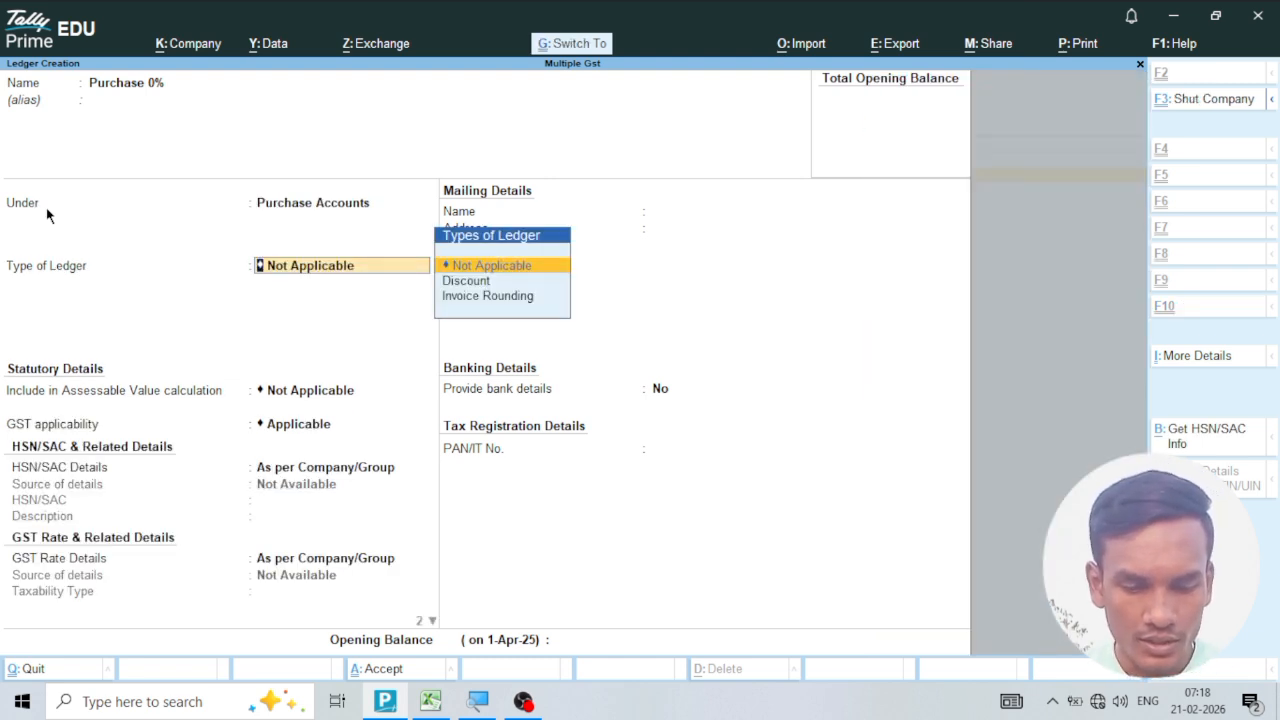
{"action": "key", "text": "ctrl+a"}
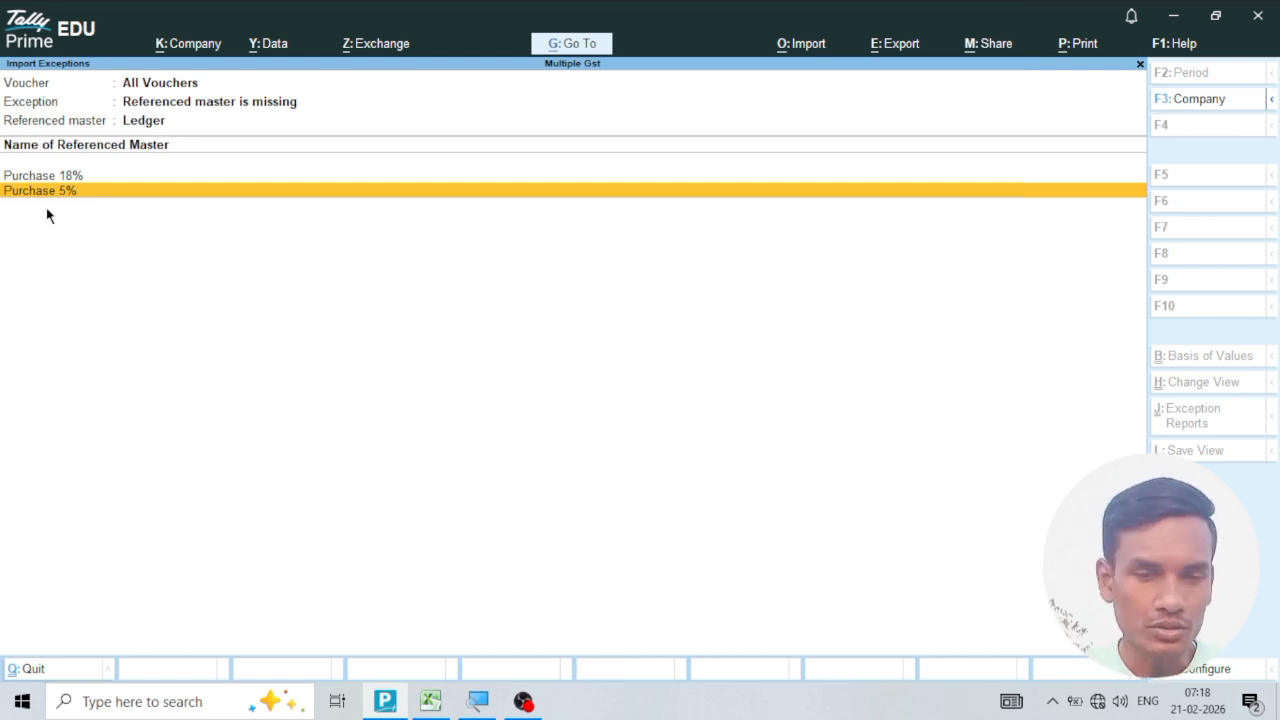
Start creating the missing Purchase 5% ledger under Purchase Accounts, keeping GST applicable and the HSN/SAC details as per company/group.
{"action": "key", "text": "Return"}
{"action": "key", "text": "Return"}
{"action": "key", "text": "Return"}
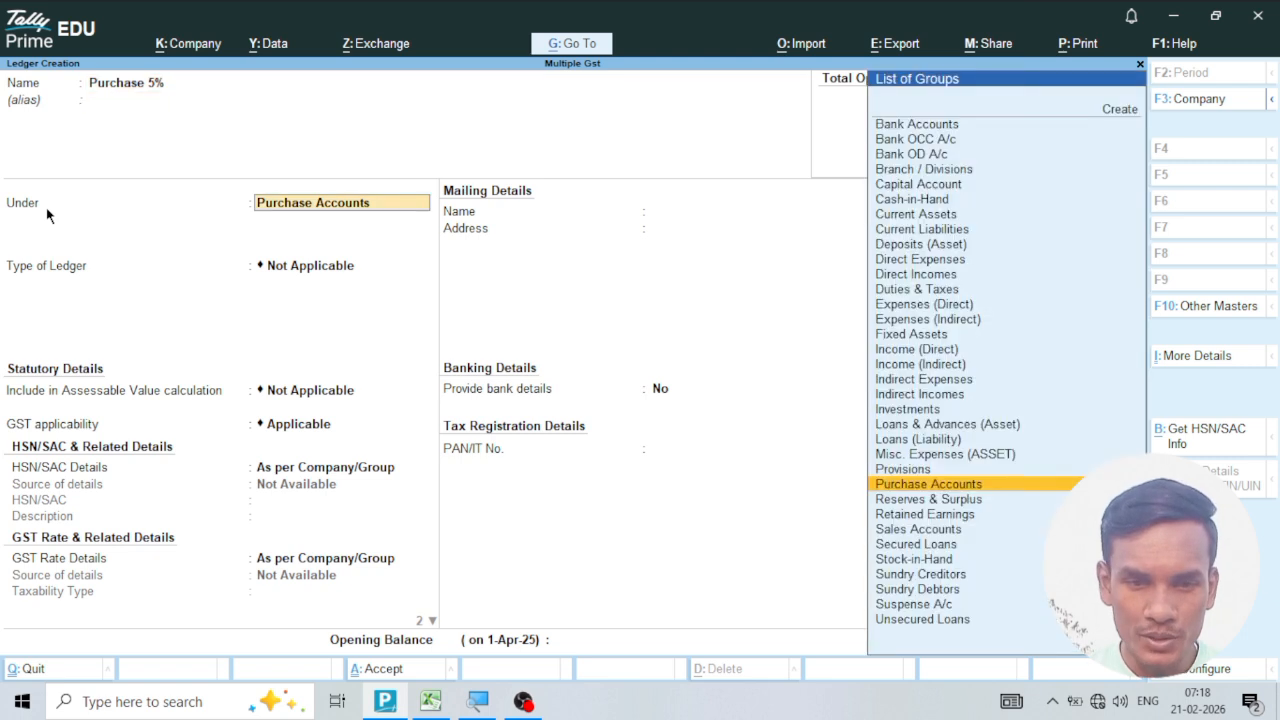
{"action": "key", "text": "Return"}
Specify the Purchase 5% ledger's GST details as Taxable at 5% with Goods as the type of supply, and save it.
{"action": "key", "text": "Return"}
{"action": "key", "text": "Return"}
{"action": "key", "text": "Return"}
{"action": "key", "text": "Return"}
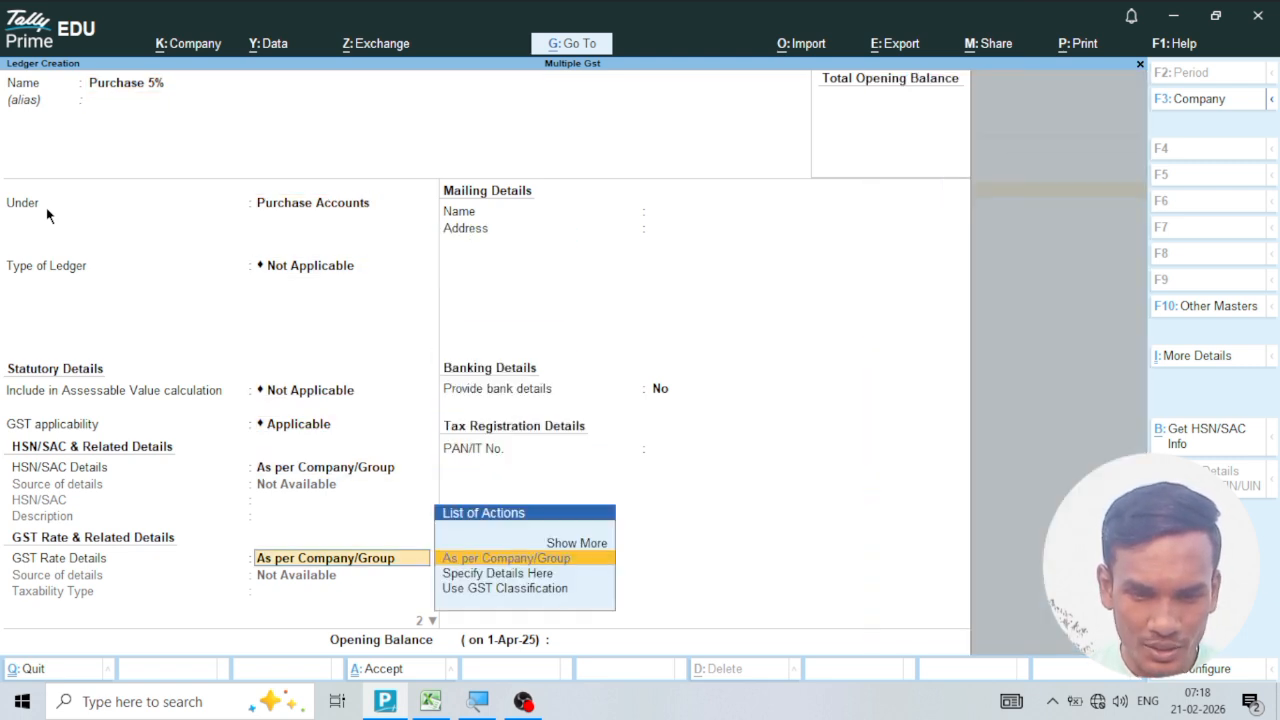
{"action": "key", "text": "Down"}
{"action": "key", "text": "Return"}
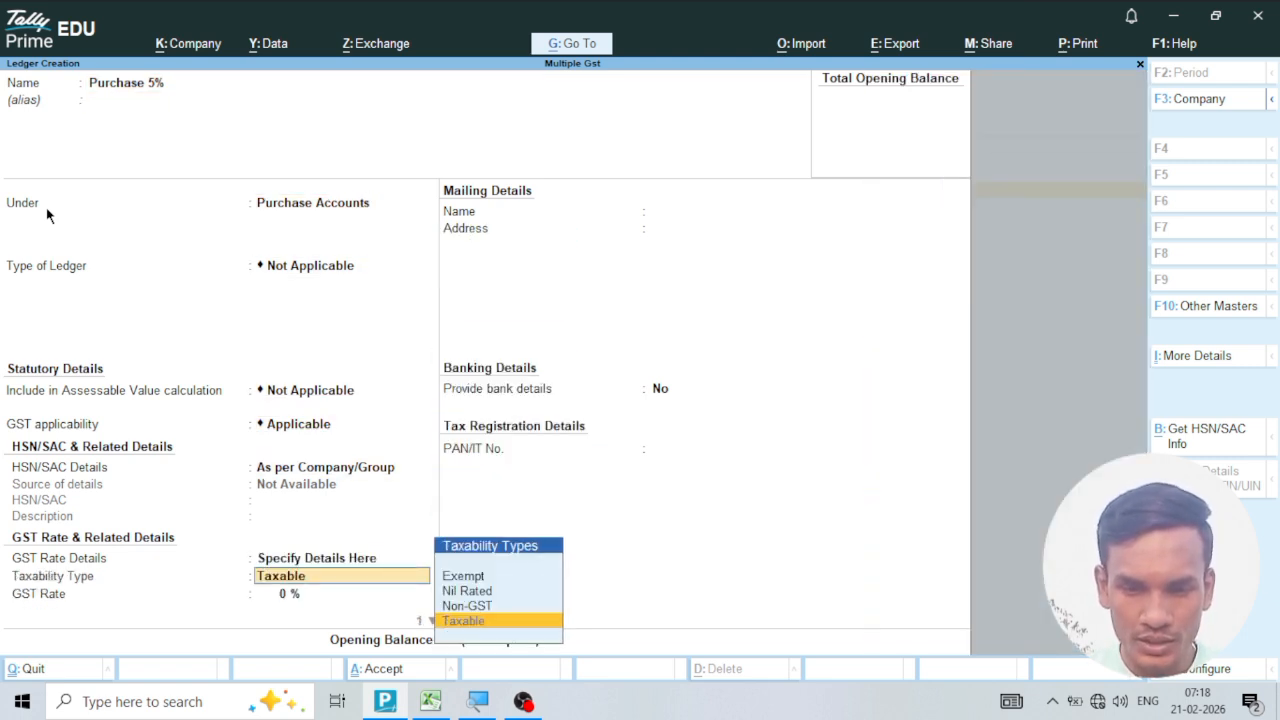
{"action": "key", "text": "Return"}
{"action": "type", "text": "5"}
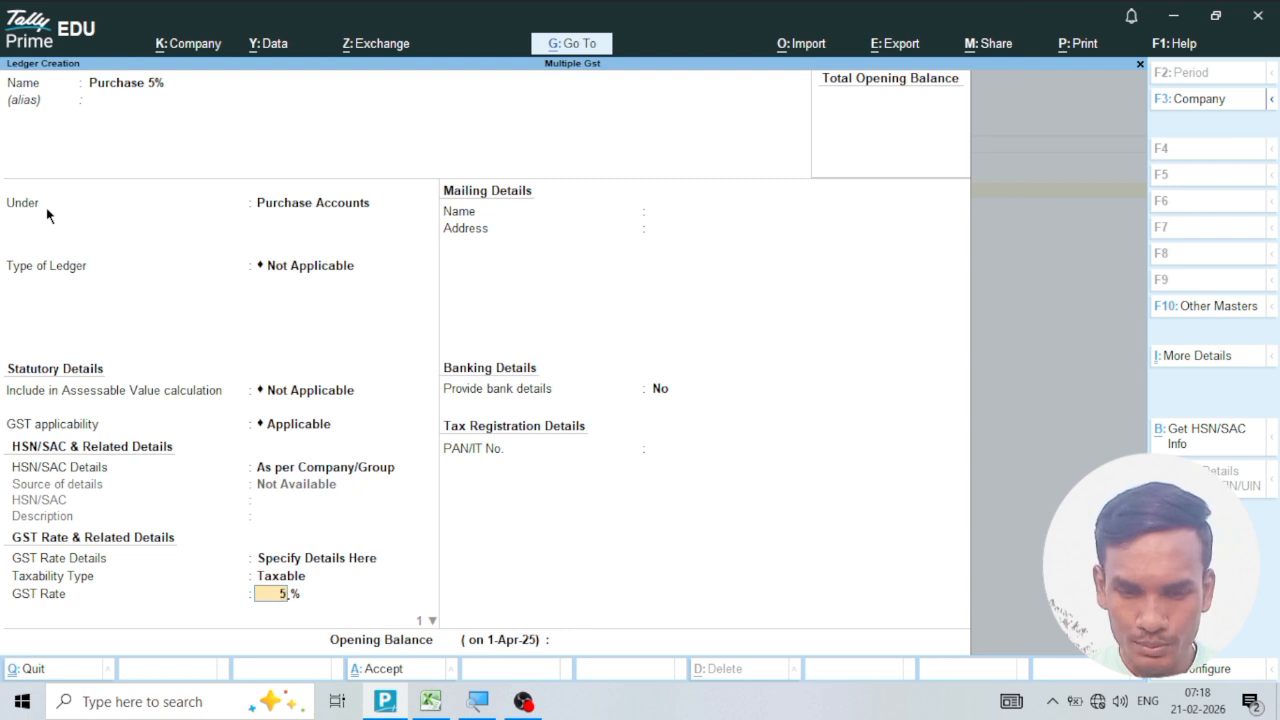
{"action": "key", "text": "Return"}
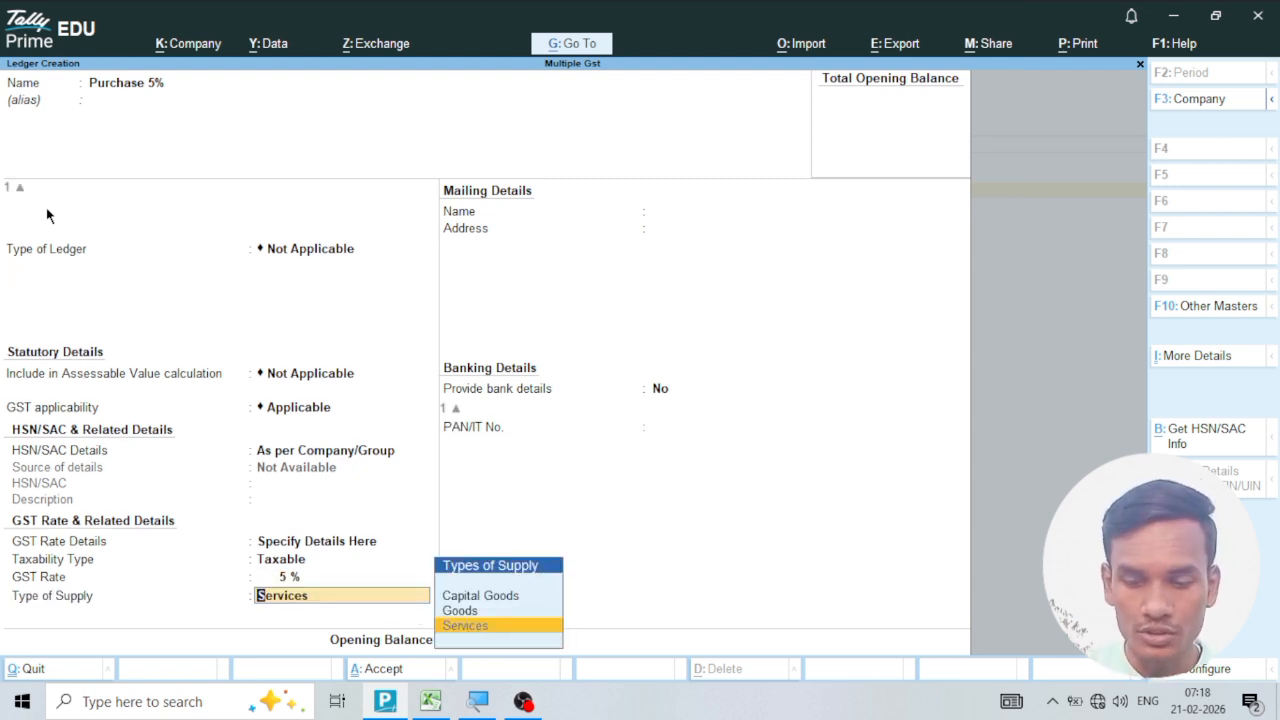
{"action": "key", "text": "Up"}
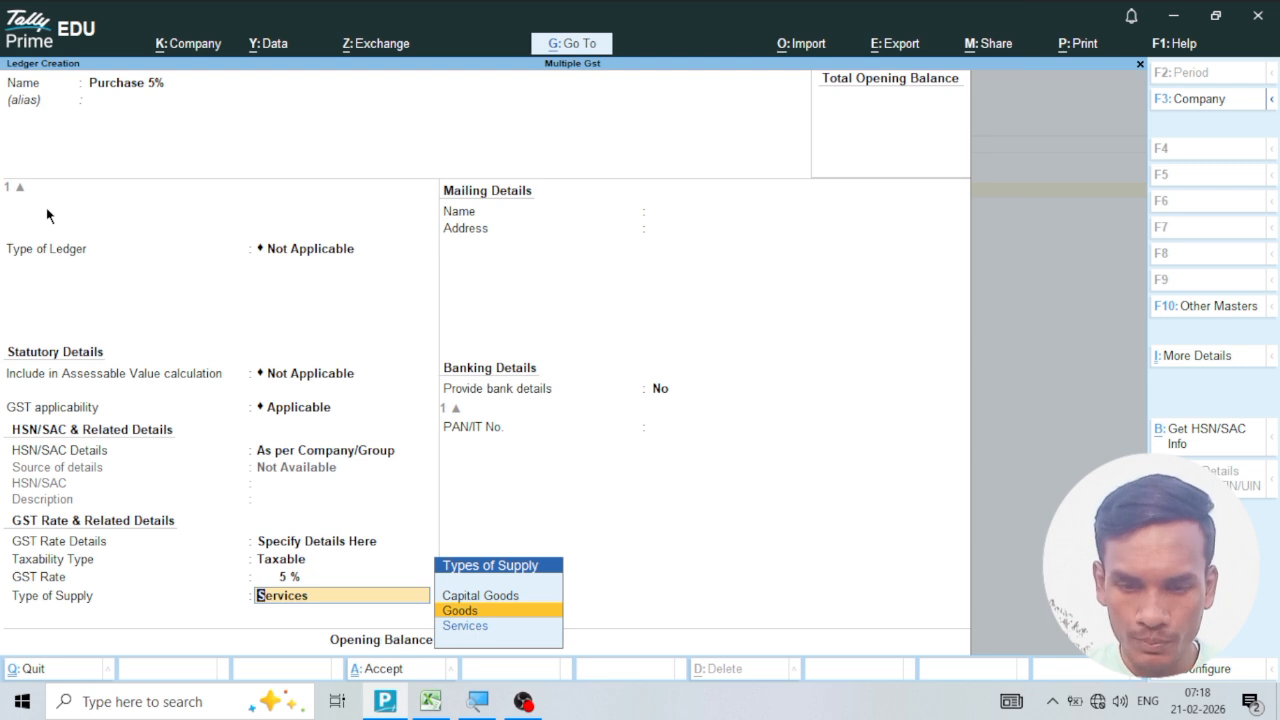
{"action": "key", "text": "Return"}
{"action": "key", "text": "ctrl+a"}
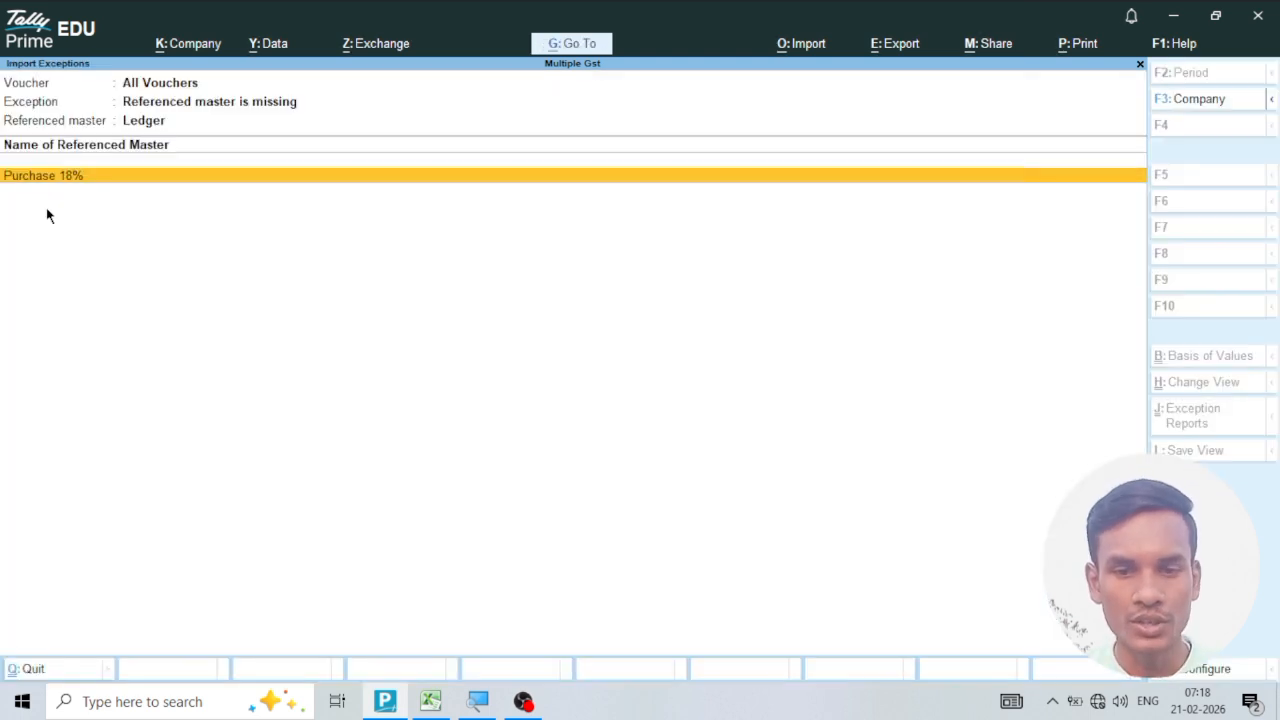
Create the missing Purchase 18% ledger under Purchase Accounts with GST details specified as Taxable at 18% for Goods, and save it.
{"action": "key", "text": "Return"}
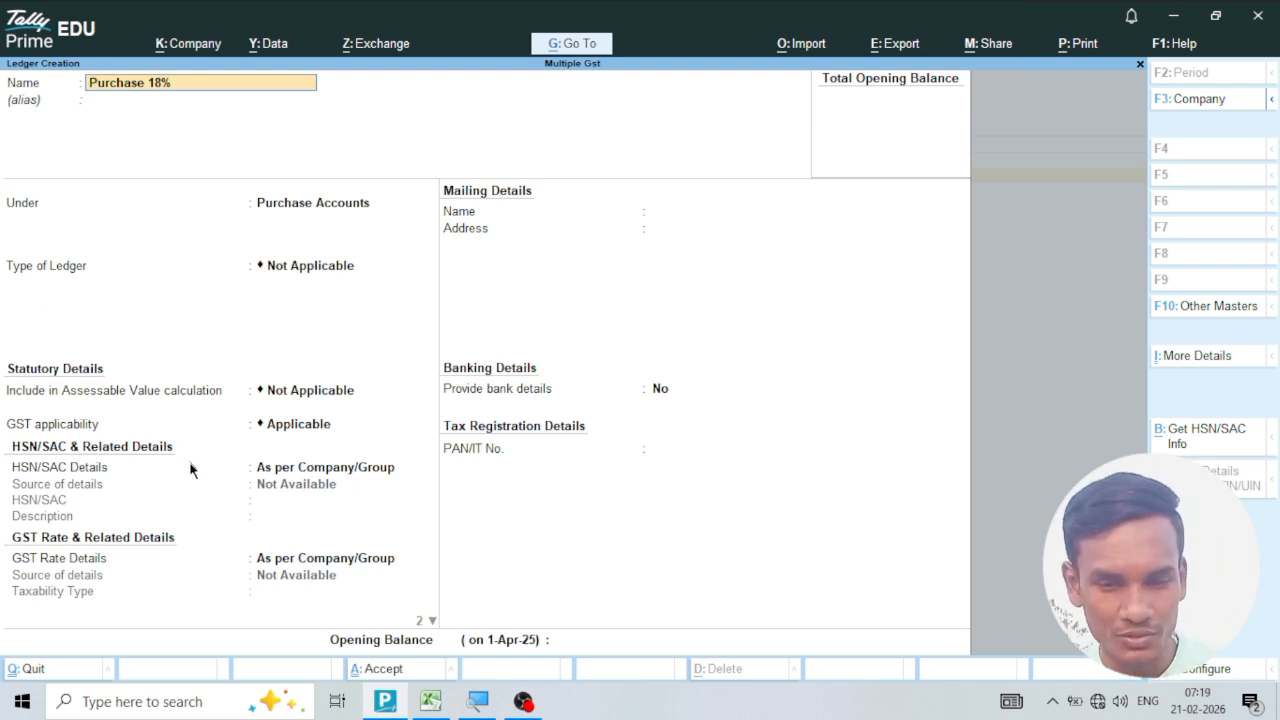
{"action": "left_click", "coordinate": [287, 567]}
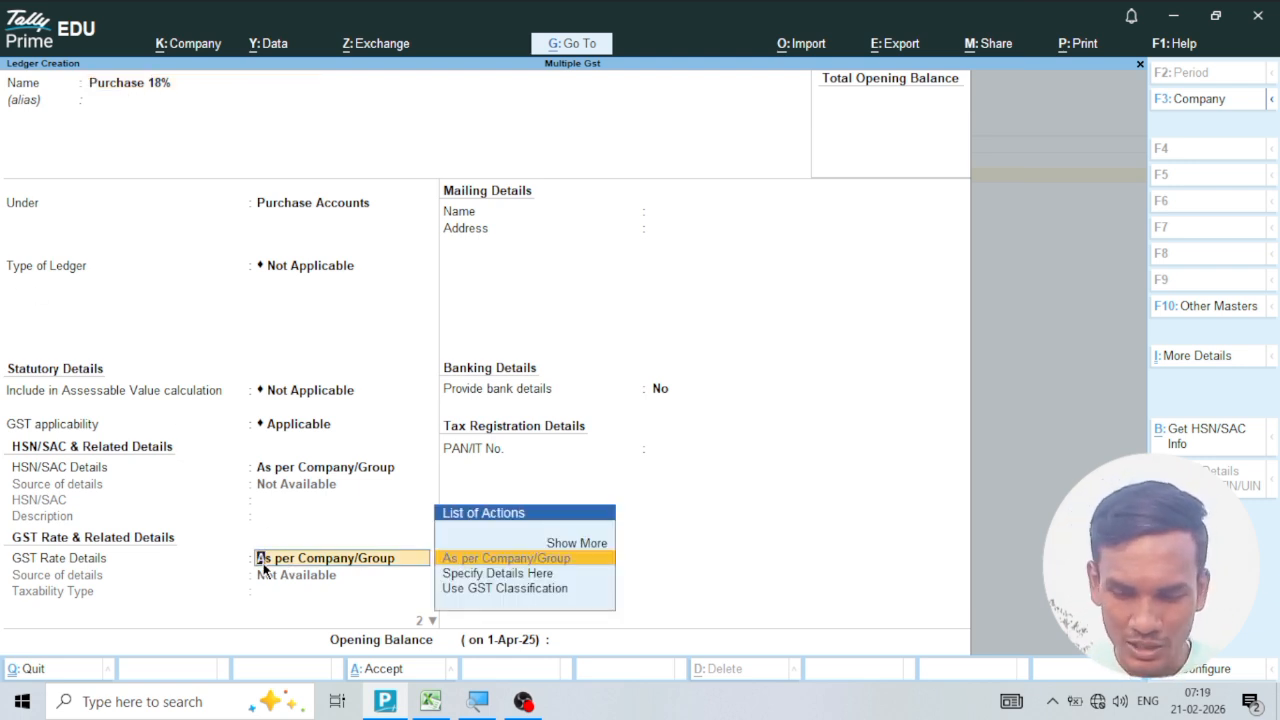
{"action": "key", "text": "Down"}
{"action": "key", "text": "Return"}
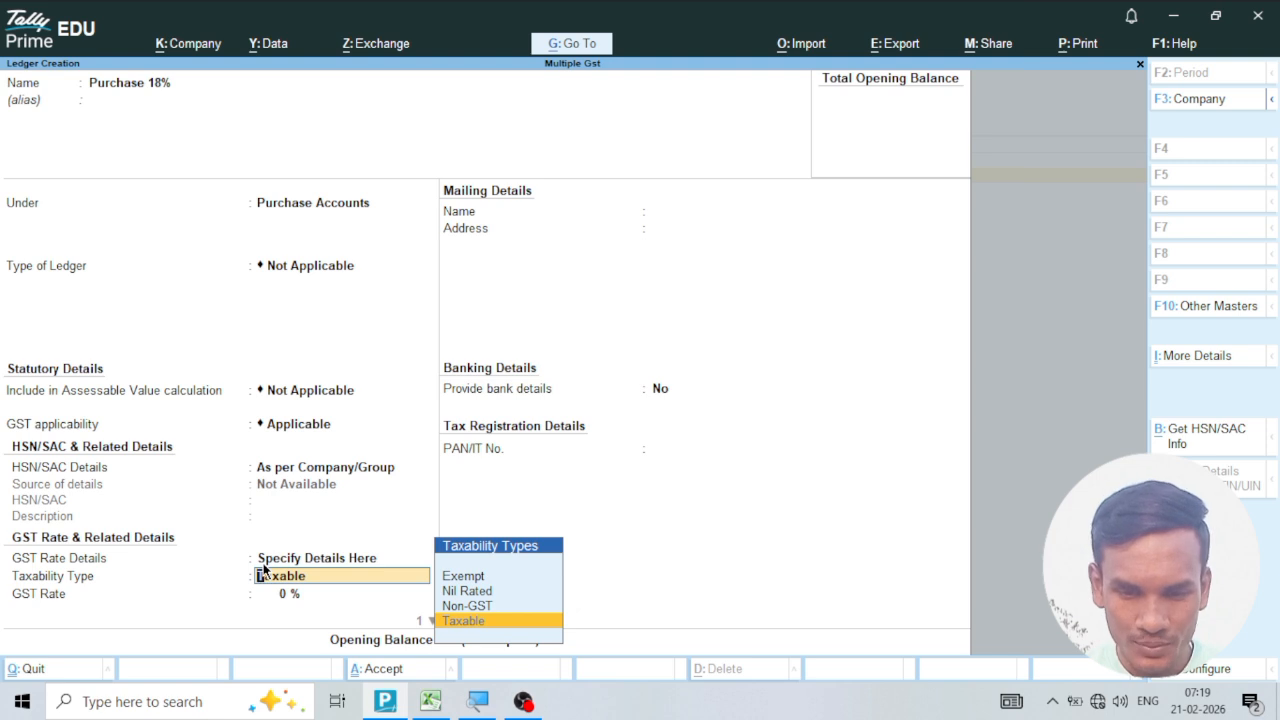
{"action": "key", "text": "Return"}
{"action": "type", "text": "18"}
{"action": "key", "text": "Return"}
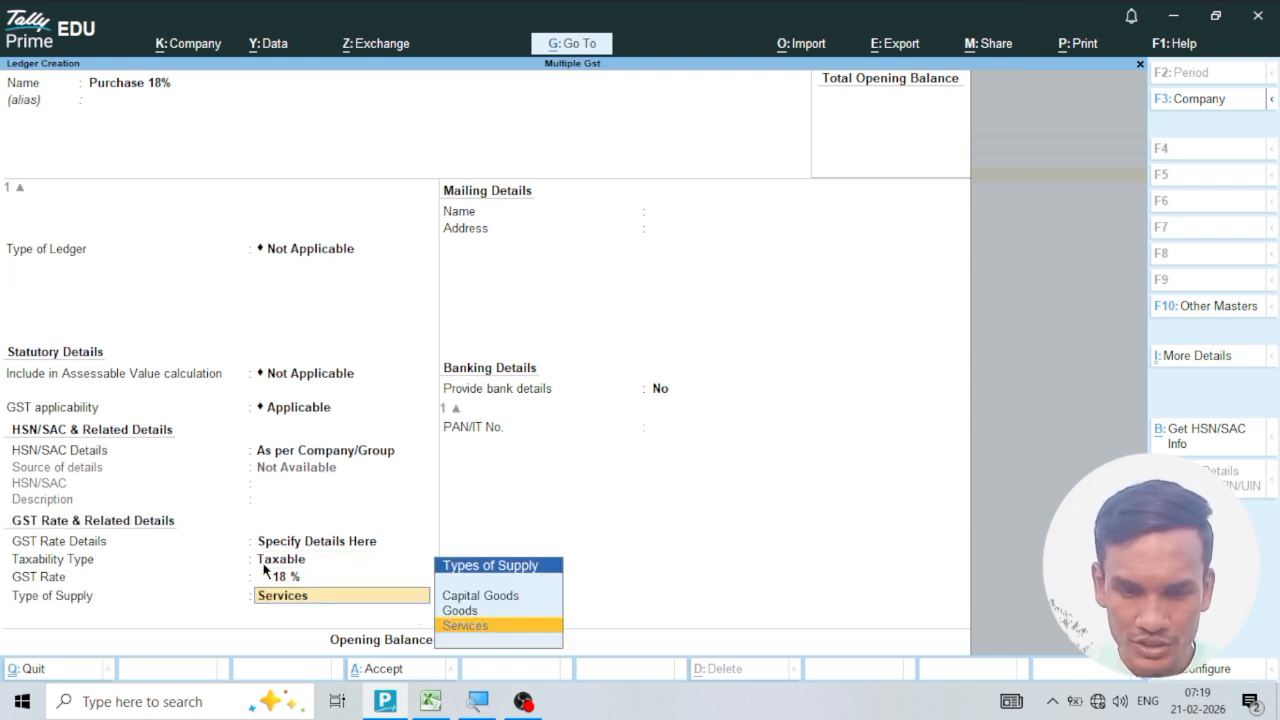
{"action": "key", "text": "Up"}
{"action": "key", "text": "Return"}
{"action": "key", "text": "ctrl+a"}
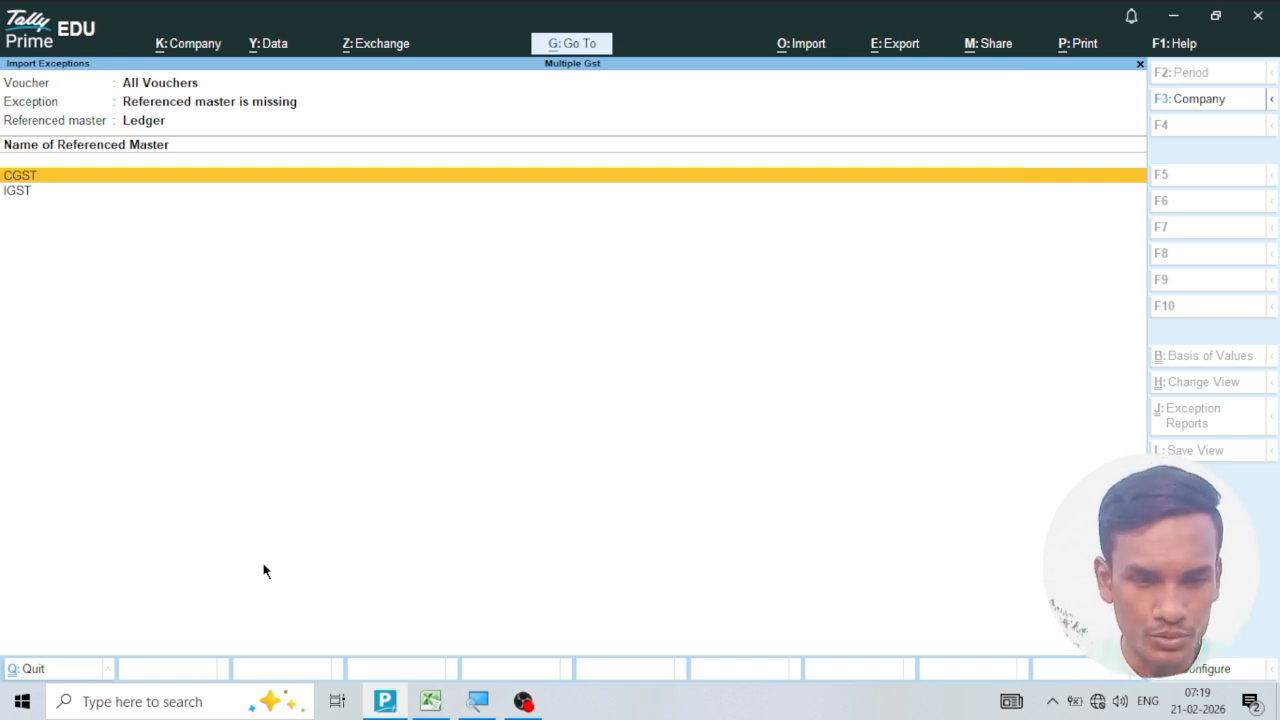
Create the missing CGST ledger under Duties & Taxes with GST as the duty type and CGST as the tax type, and save it.
{"action": "key", "text": "Return"}
{"action": "key", "text": "Return"}
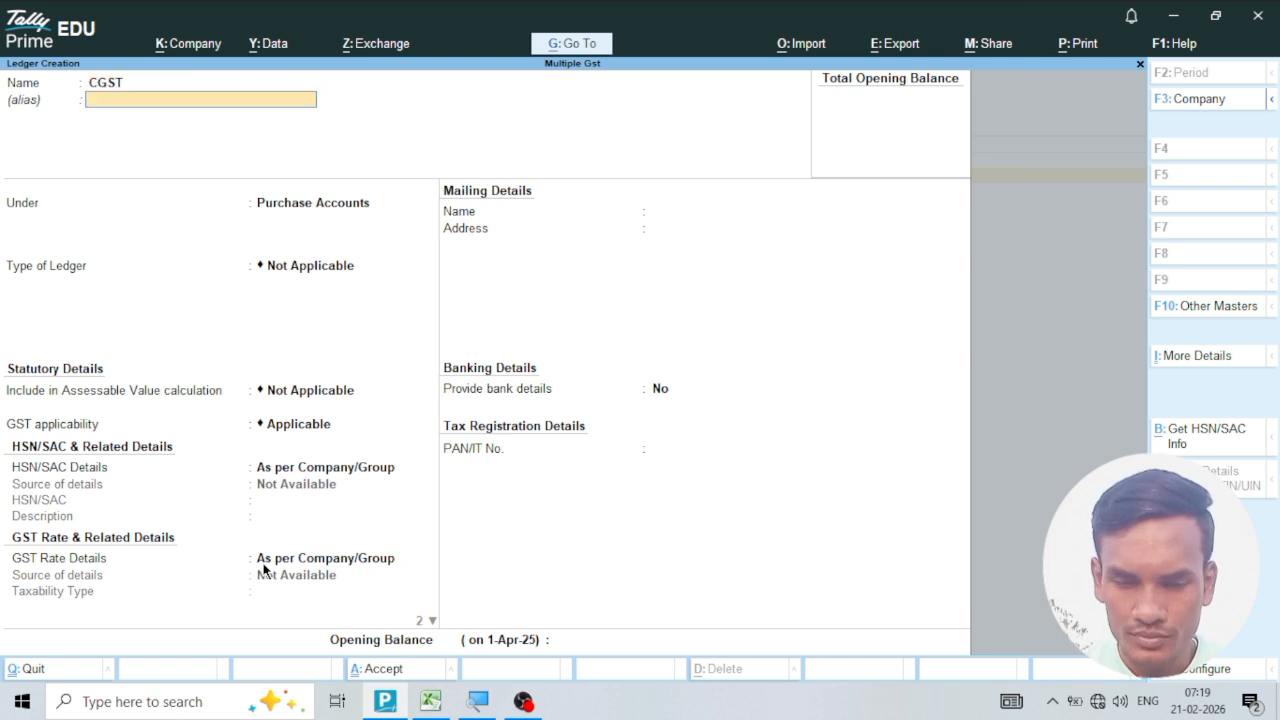
{"action": "key", "text": "Return"}
{"action": "type", "text": "Dut"}
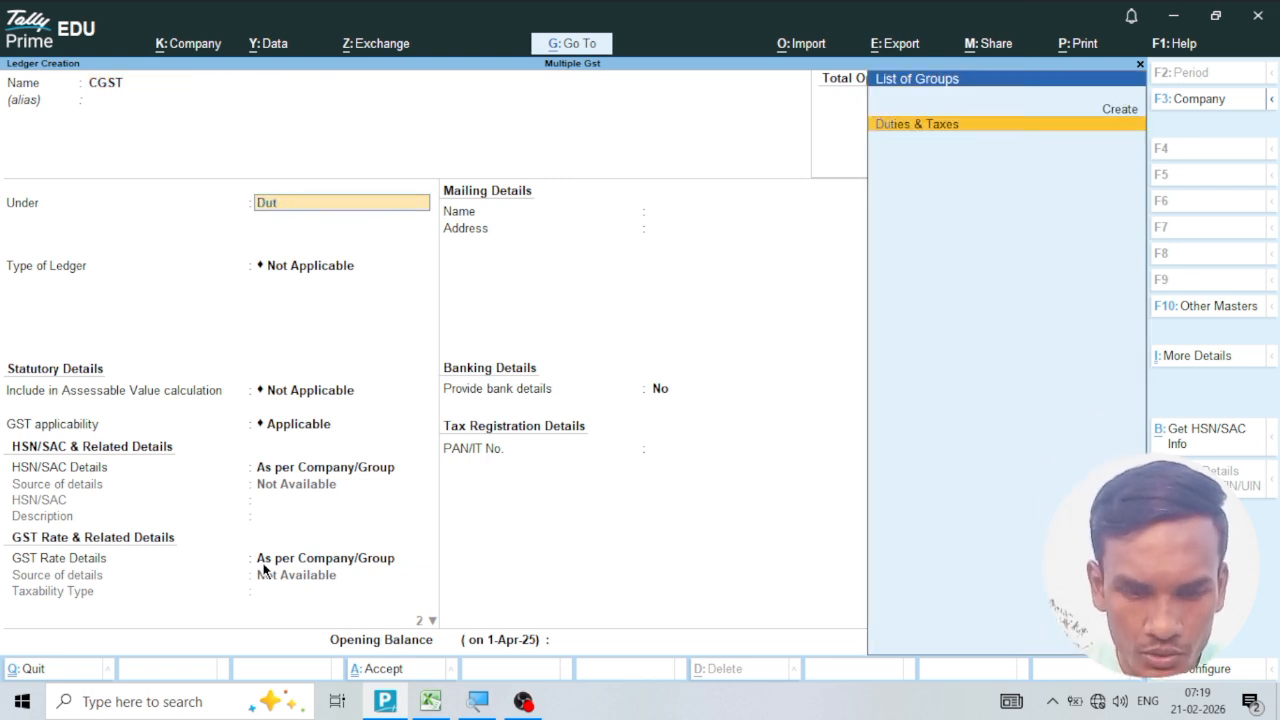
{"action": "key", "text": "Return"}
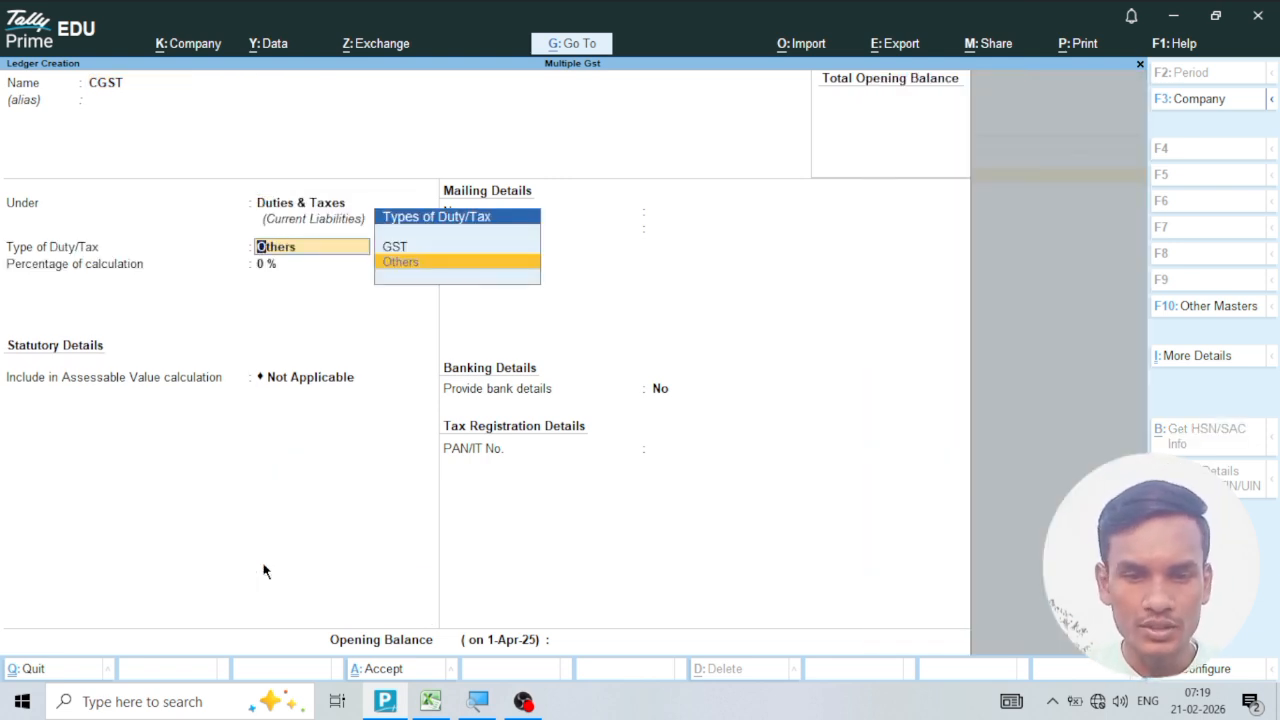
{"action": "key", "text": "Up"}
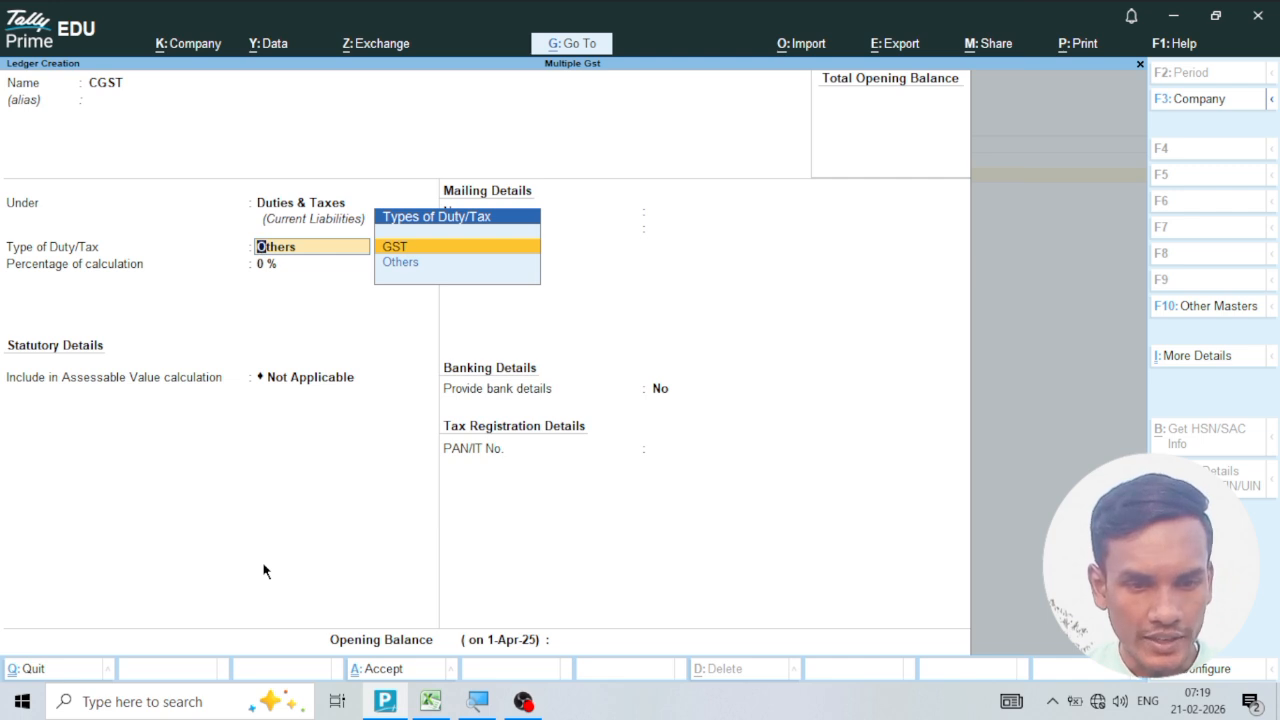
{"action": "key", "text": "Return"}
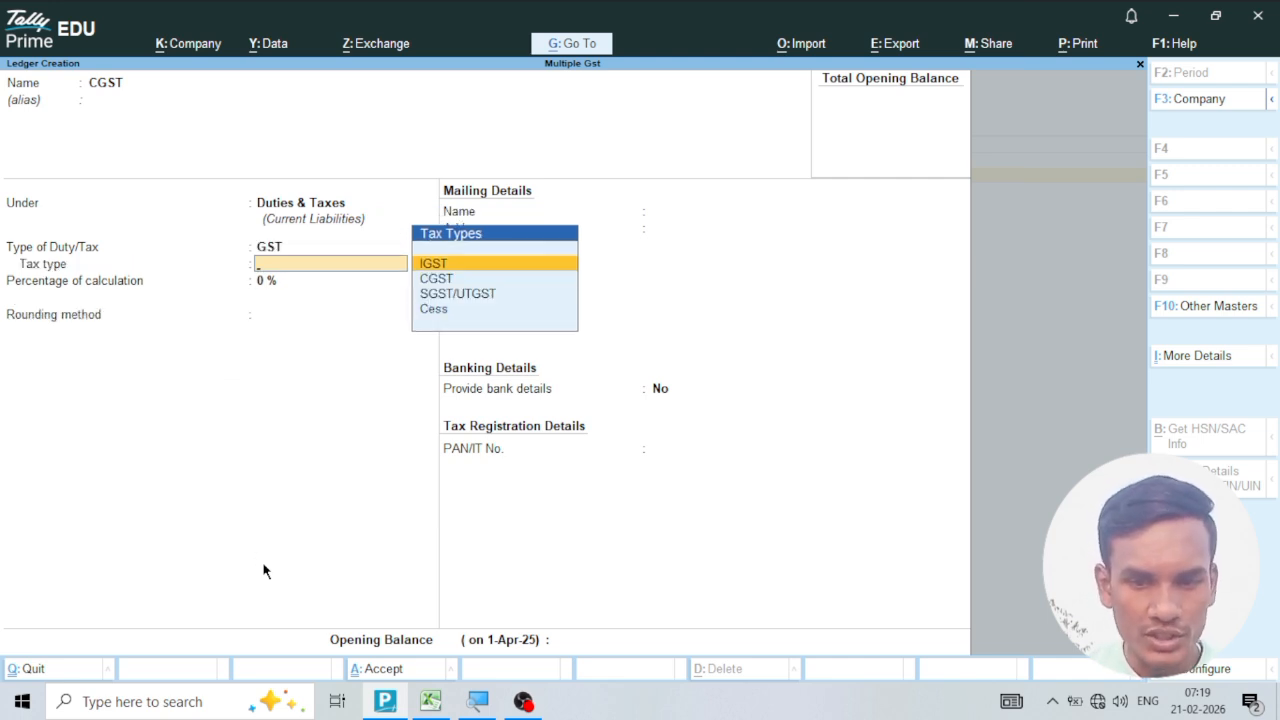
{"action": "key", "text": "Down"}
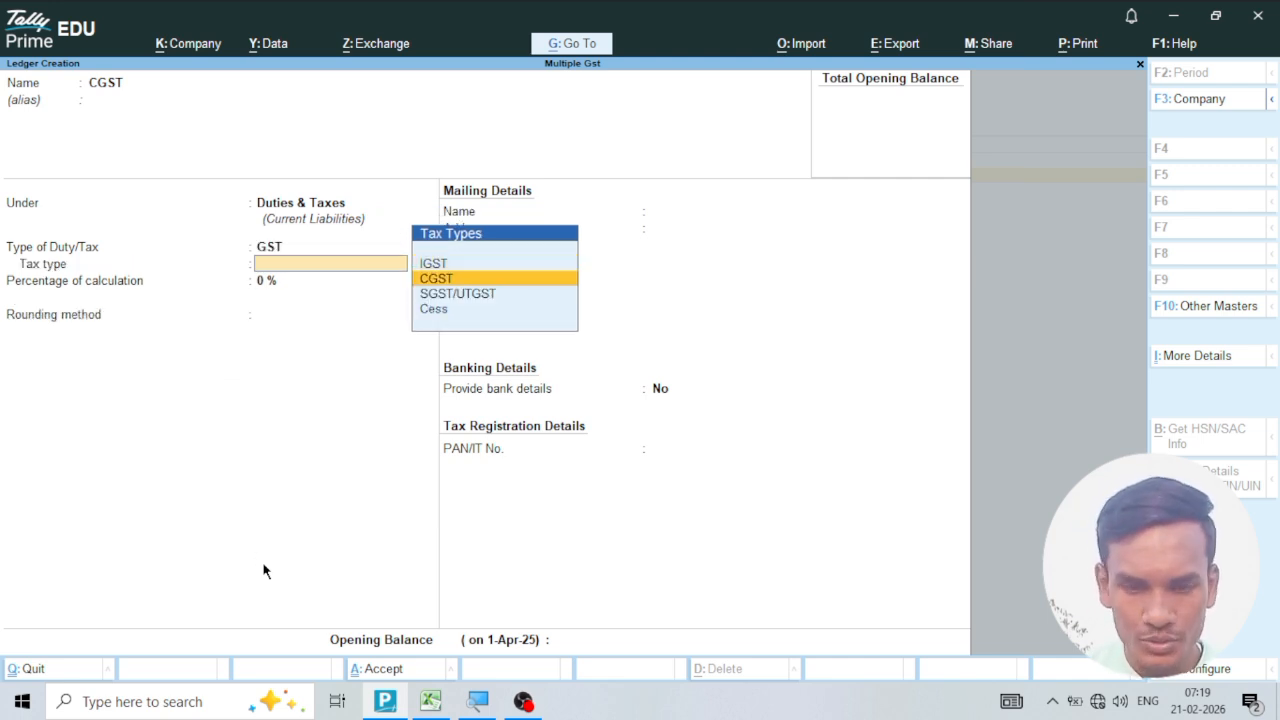
{"action": "key", "text": "Return"}
{"action": "type", "text": "9"}
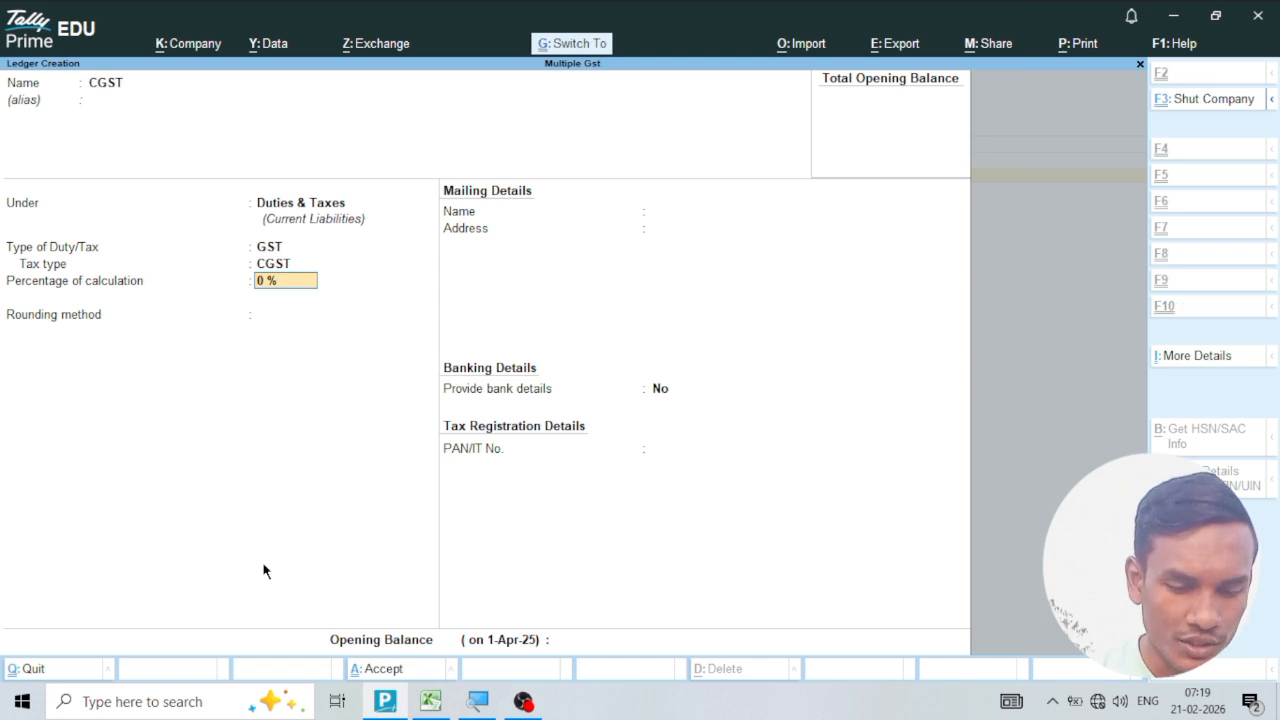
{"action": "key", "text": "ctrl+a"}
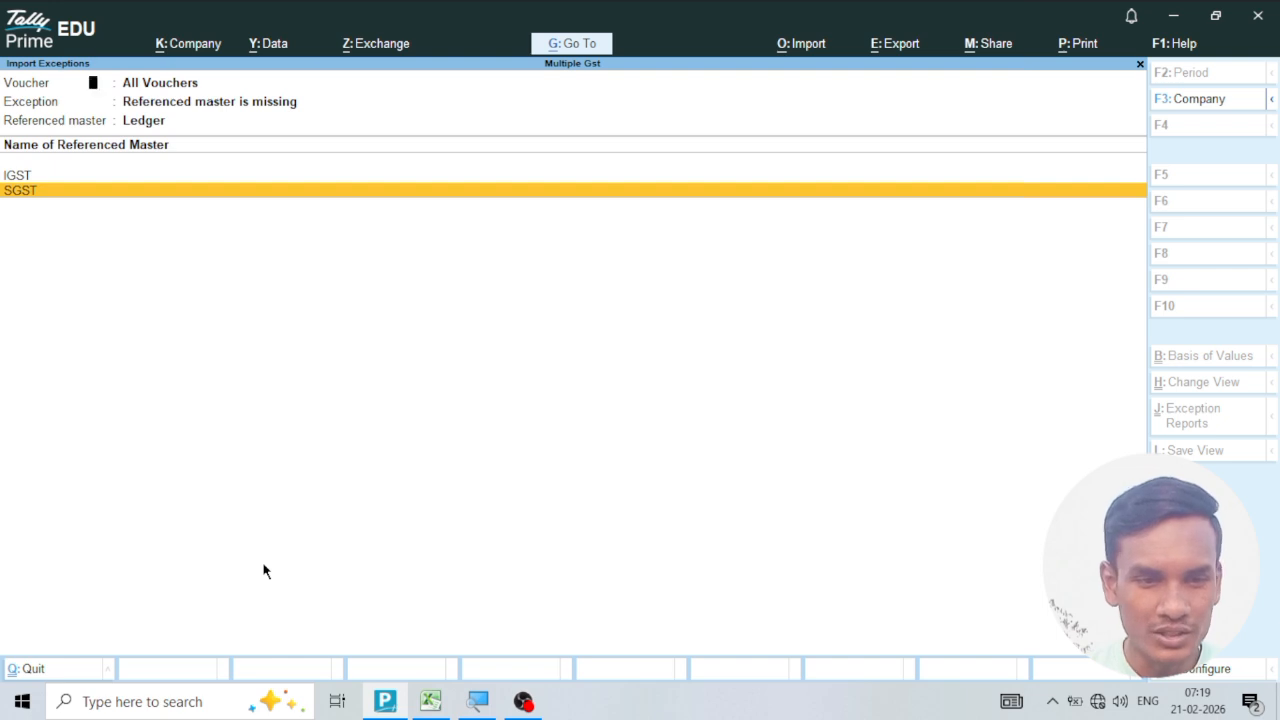
Create the missing SGST ledger under Duties & Taxes with duty type GST and tax type SGST/UTGST, and save it.
{"action": "key", "text": "Return"}
{"action": "key", "text": "Return"}
{"action": "key", "text": "Return"}
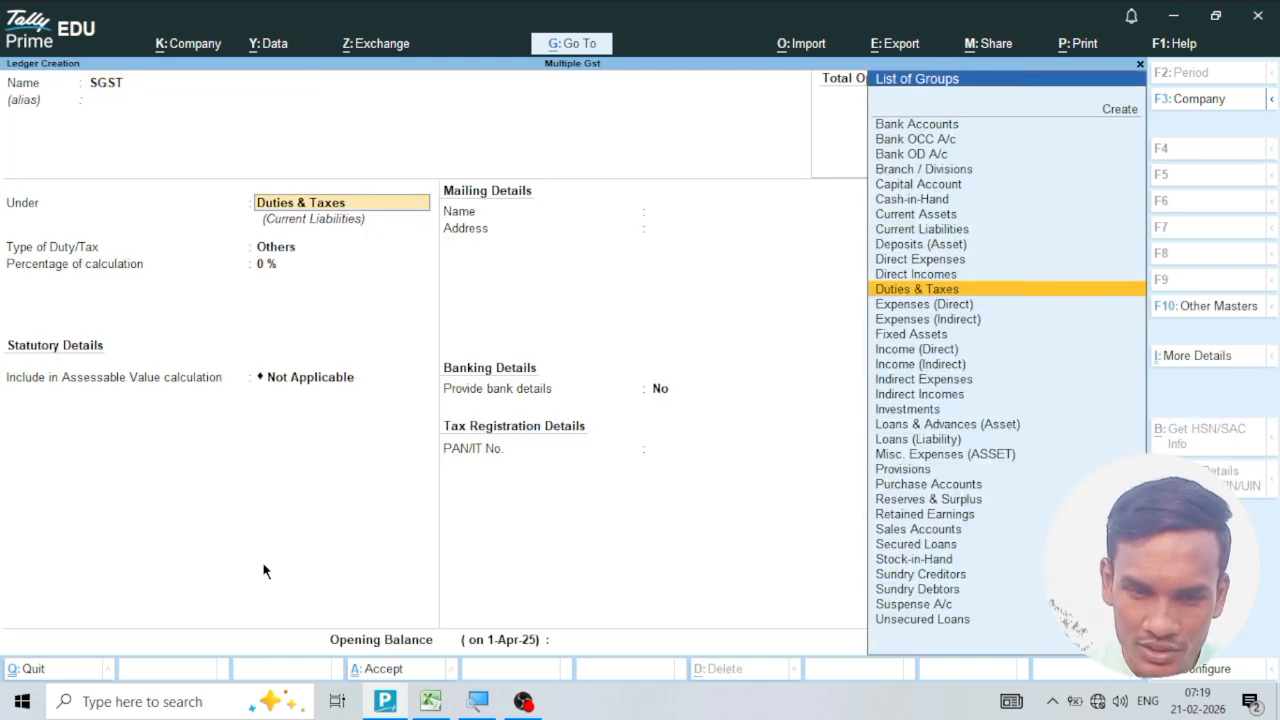
{"action": "key", "text": "Return"}
{"action": "key", "text": "Up"}
{"action": "key", "text": "Return"}
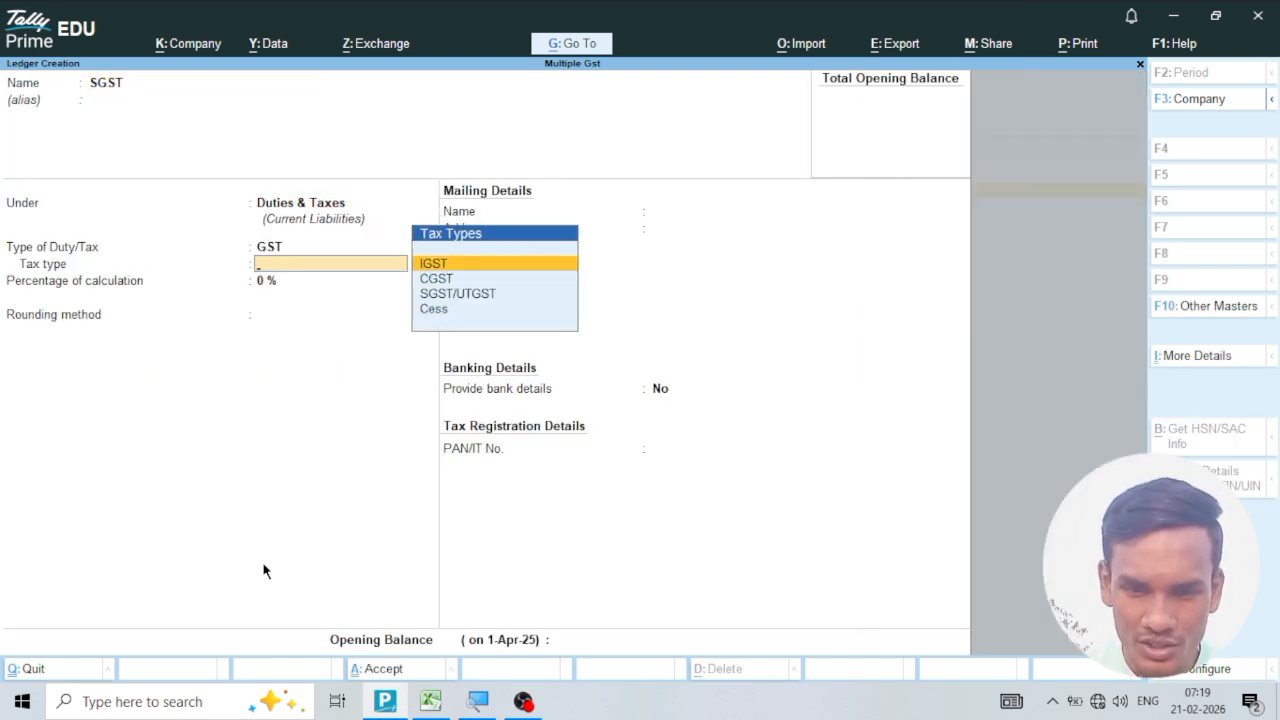
{"action": "key", "text": "Down"}
{"action": "key", "text": "Down"}
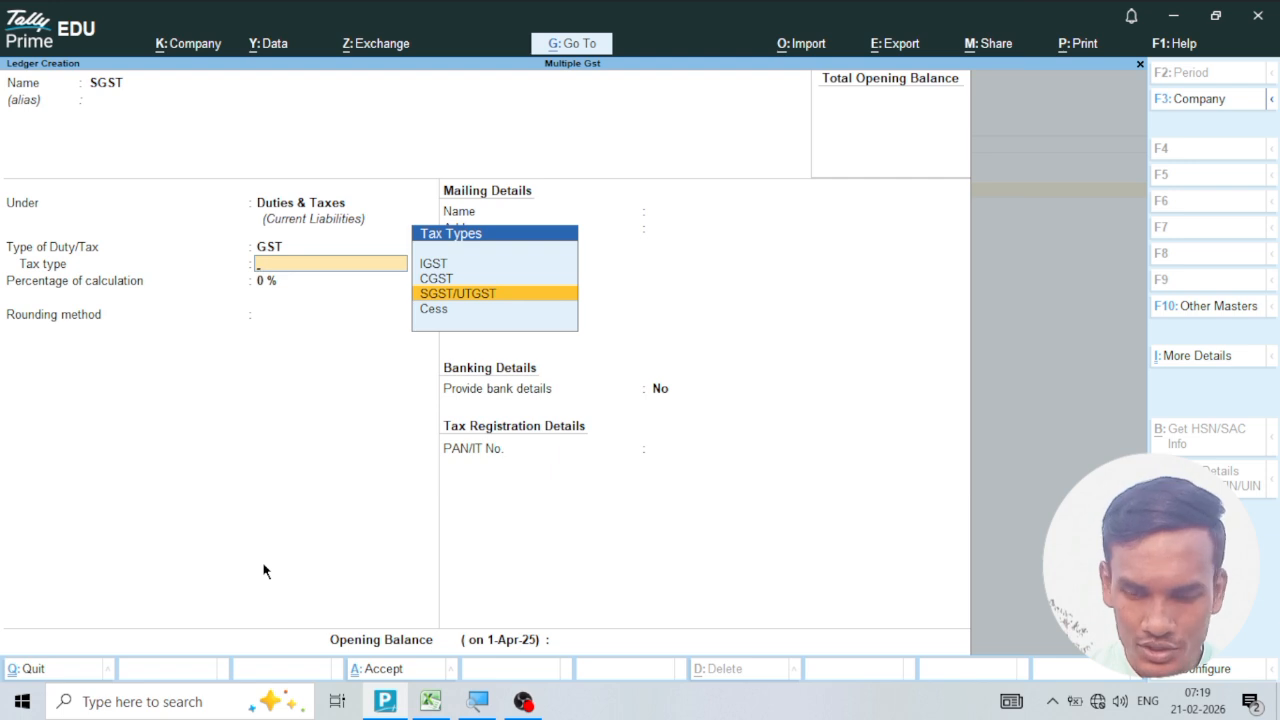
{"action": "key", "text": "Return"}
{"action": "key", "text": "ctrl+a"}
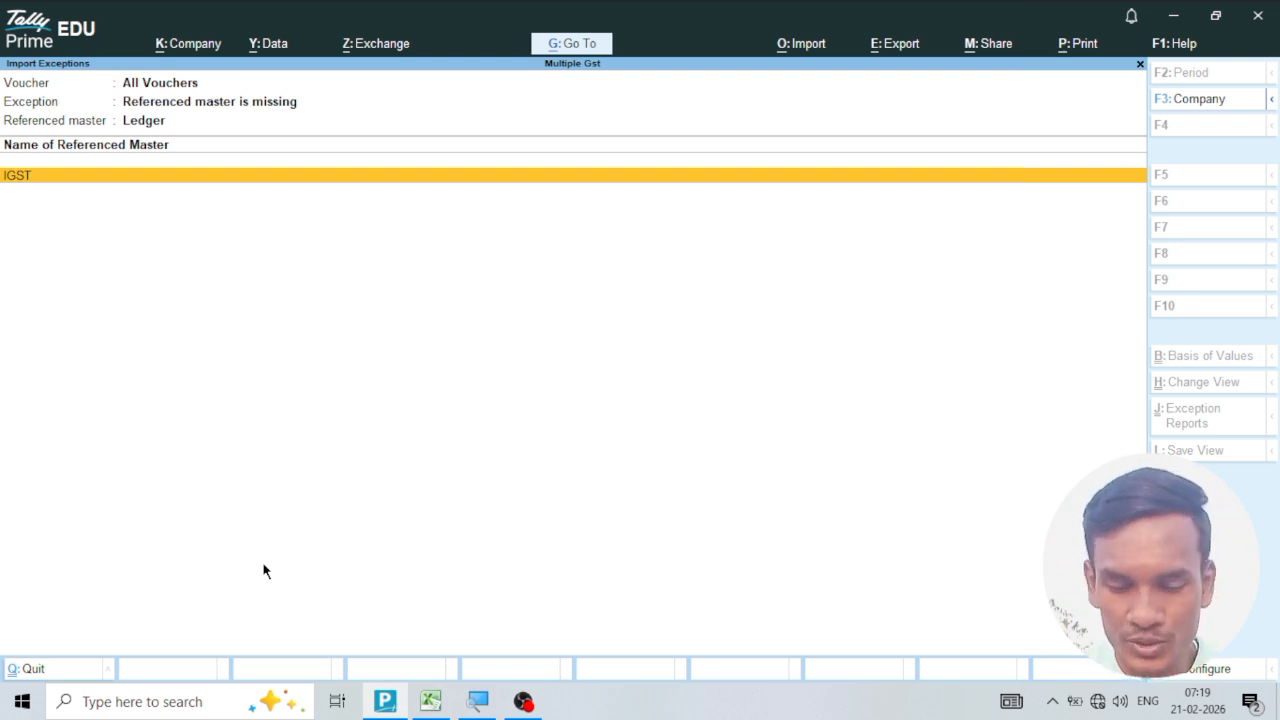
Create the missing IGST ledger under Duties & Taxes with duty type GST and tax type IGST, and save it.
{"action": "key", "text": "Return"}
{"action": "key", "text": "Return"}
{"action": "key", "text": "Return"}
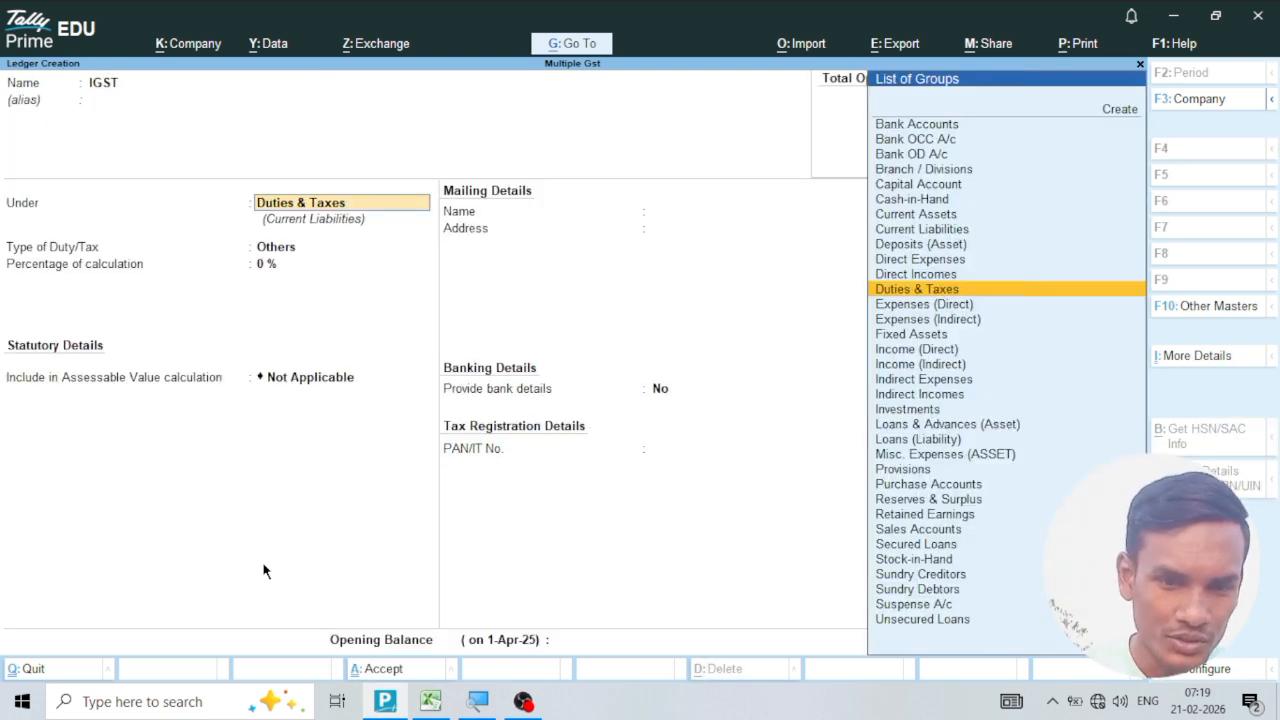
{"action": "key", "text": "Return"}
{"action": "key", "text": "Up"}
{"action": "key", "text": "Return"}
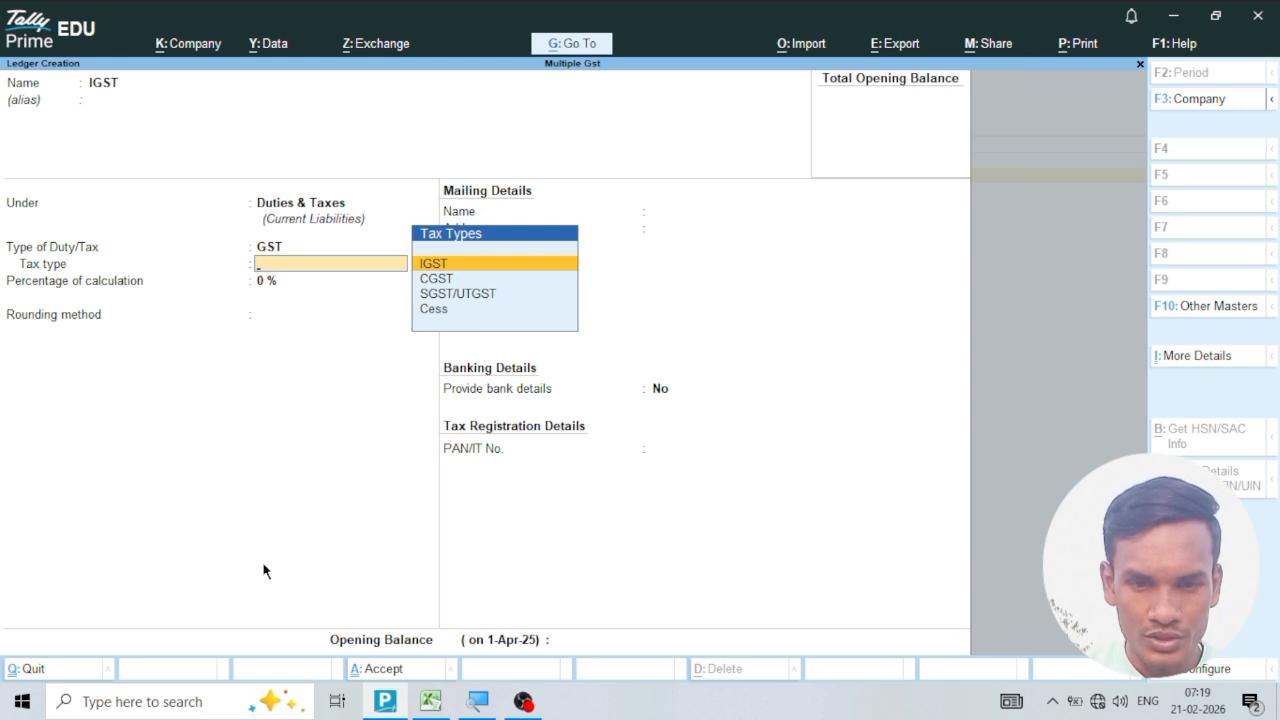
{"action": "key", "text": "Return"}
{"action": "key", "text": "ctrl+a"}
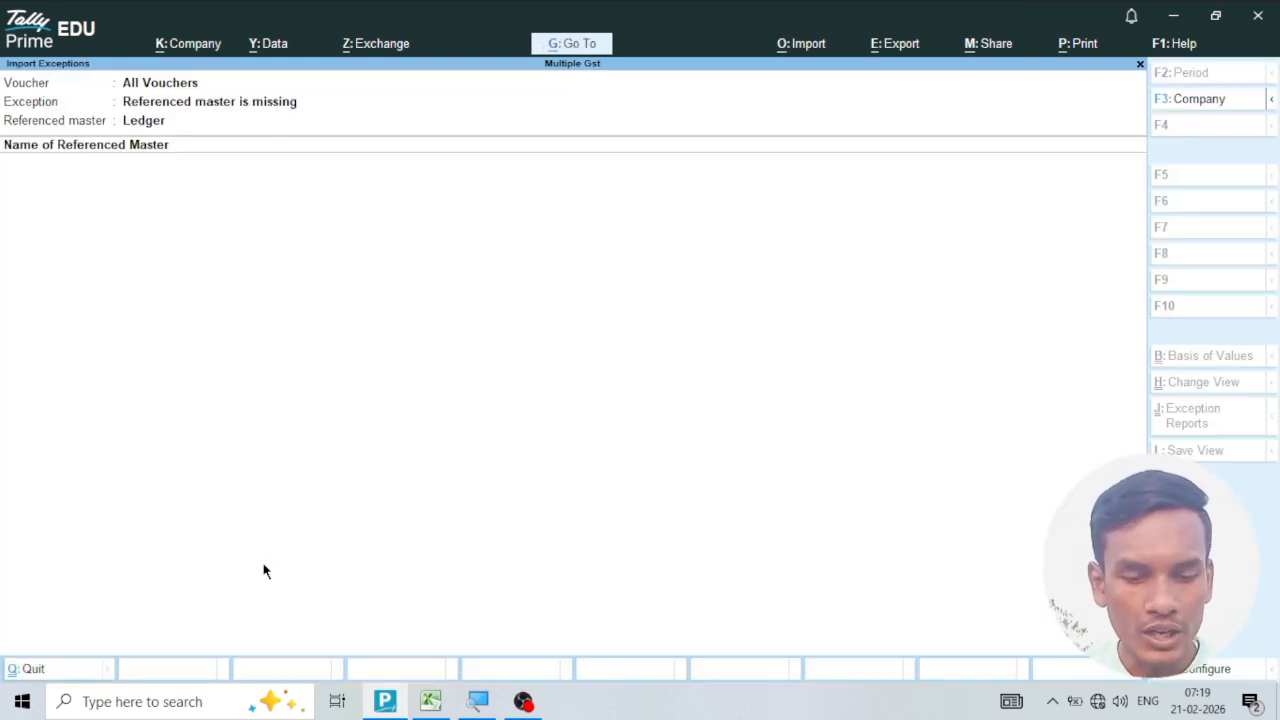
Leave the import exceptions reports and return to the Gateway of Tally.
{"action": "key", "text": "Escape"}
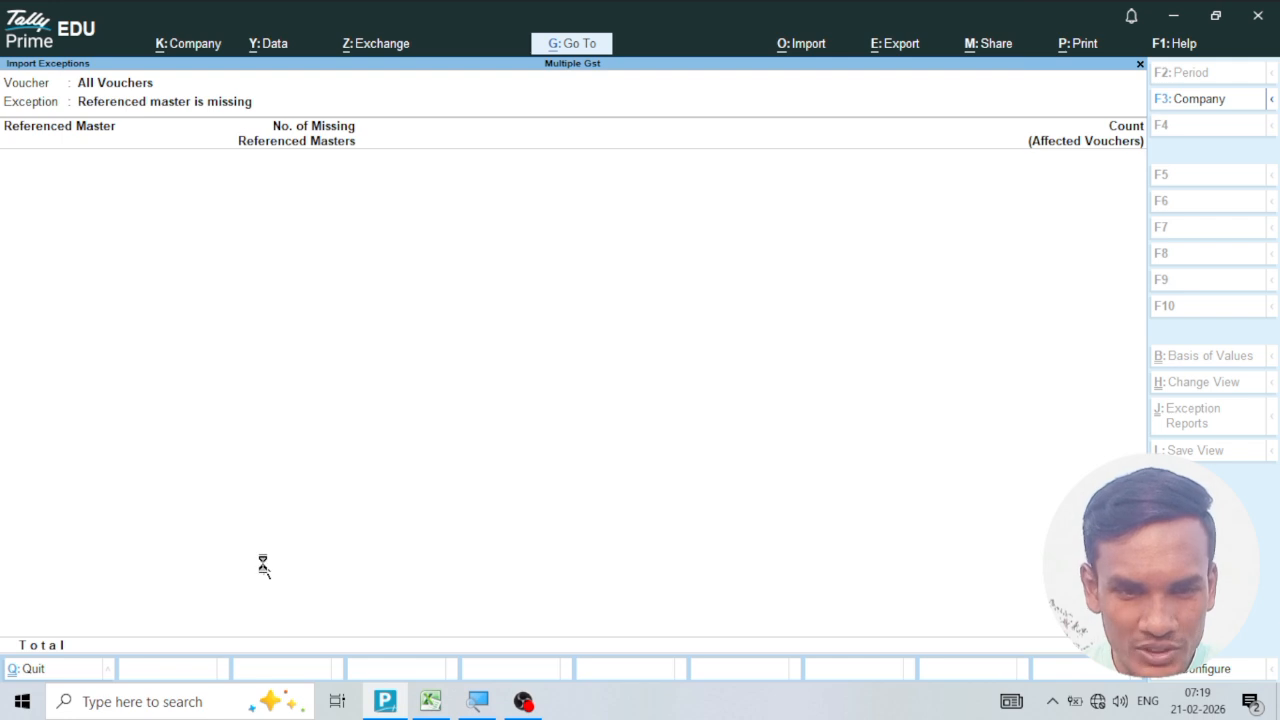
{"action": "key", "text": "Escape"}
{"action": "key", "text": "Escape"}
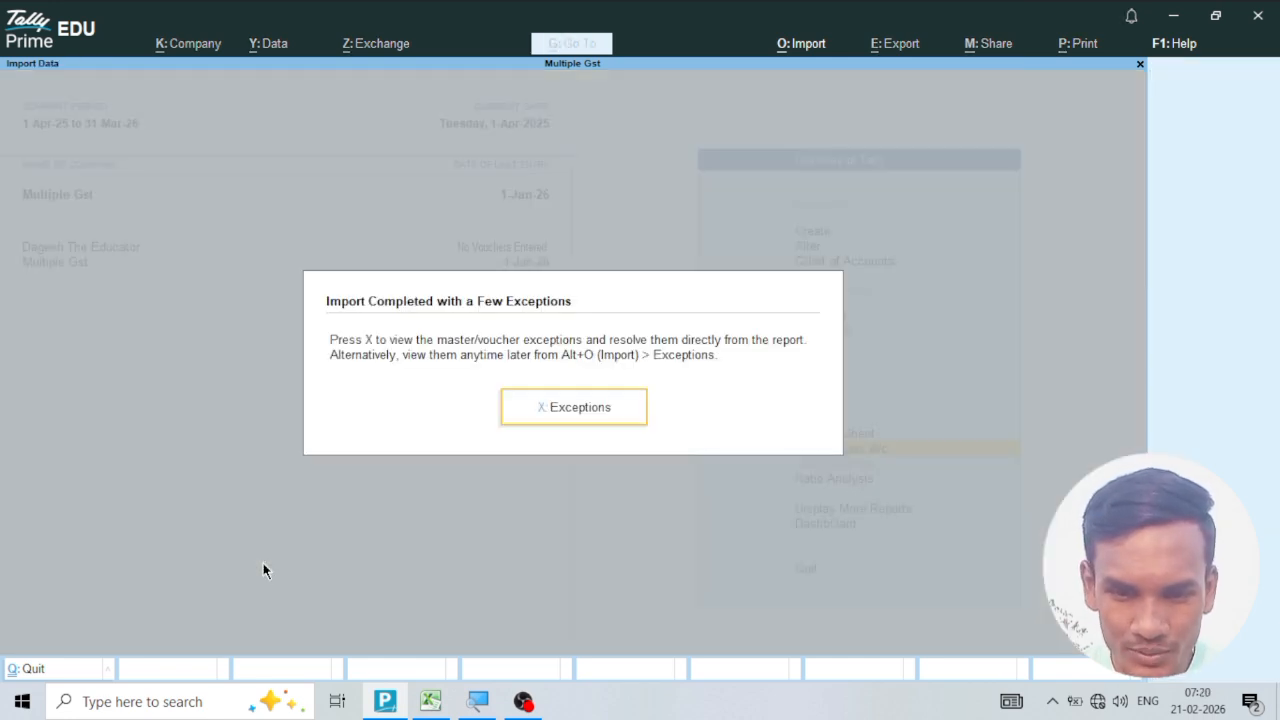
{"action": "key", "text": "Escape"}
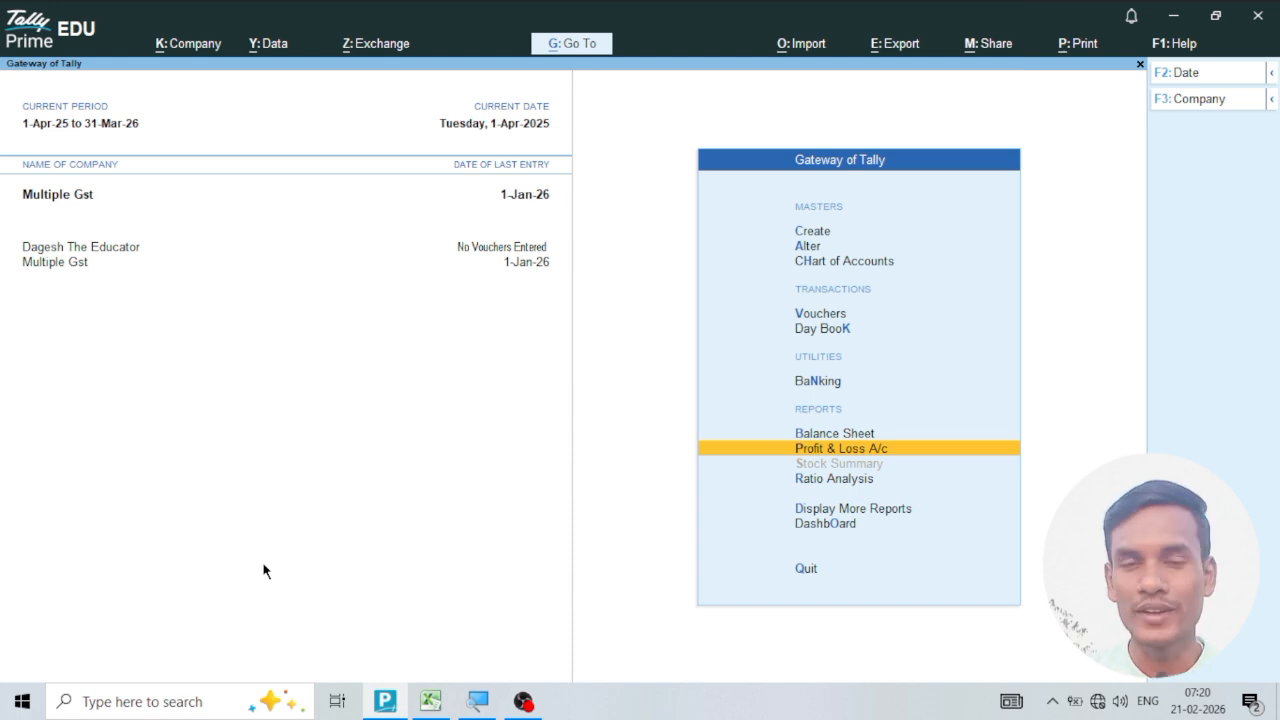
Open the Day Book and set its period from 1-4-2025 to 31-3-2026.
{"action": "key", "text": "Up"}
{"action": "key", "text": "Up"}
{"action": "key", "text": "Up"}
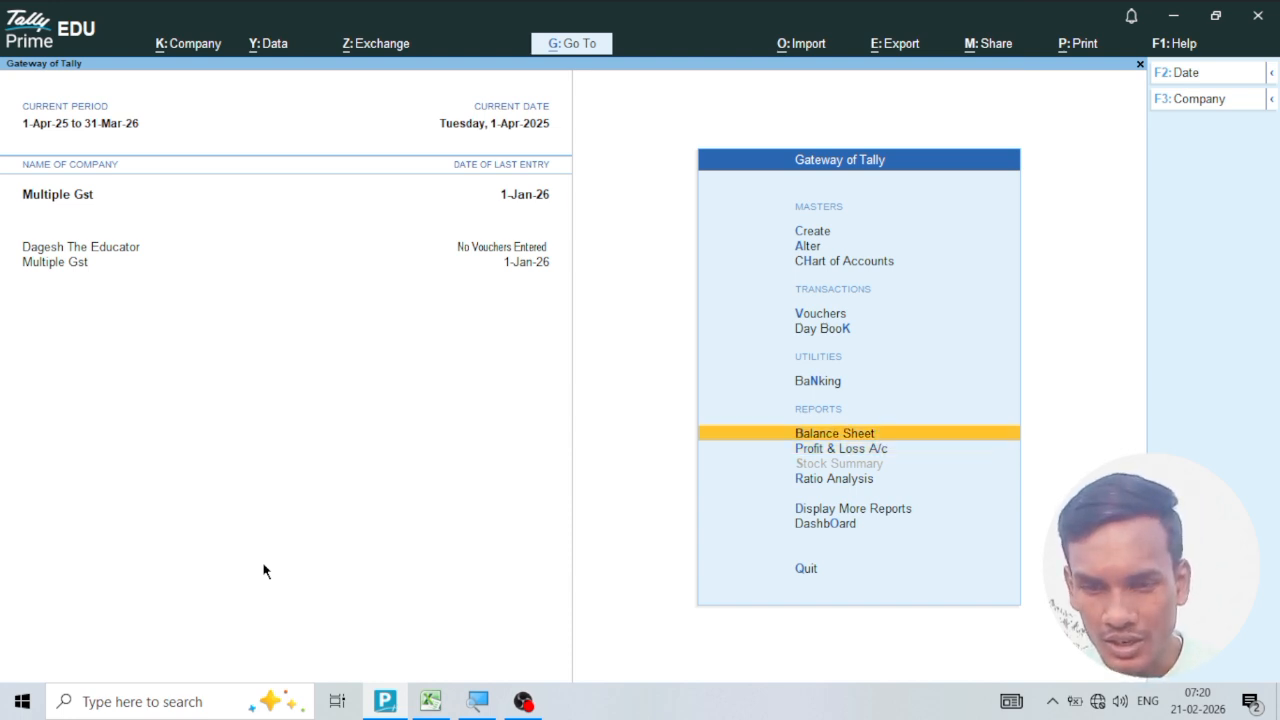
{"action": "key", "text": "Return"}
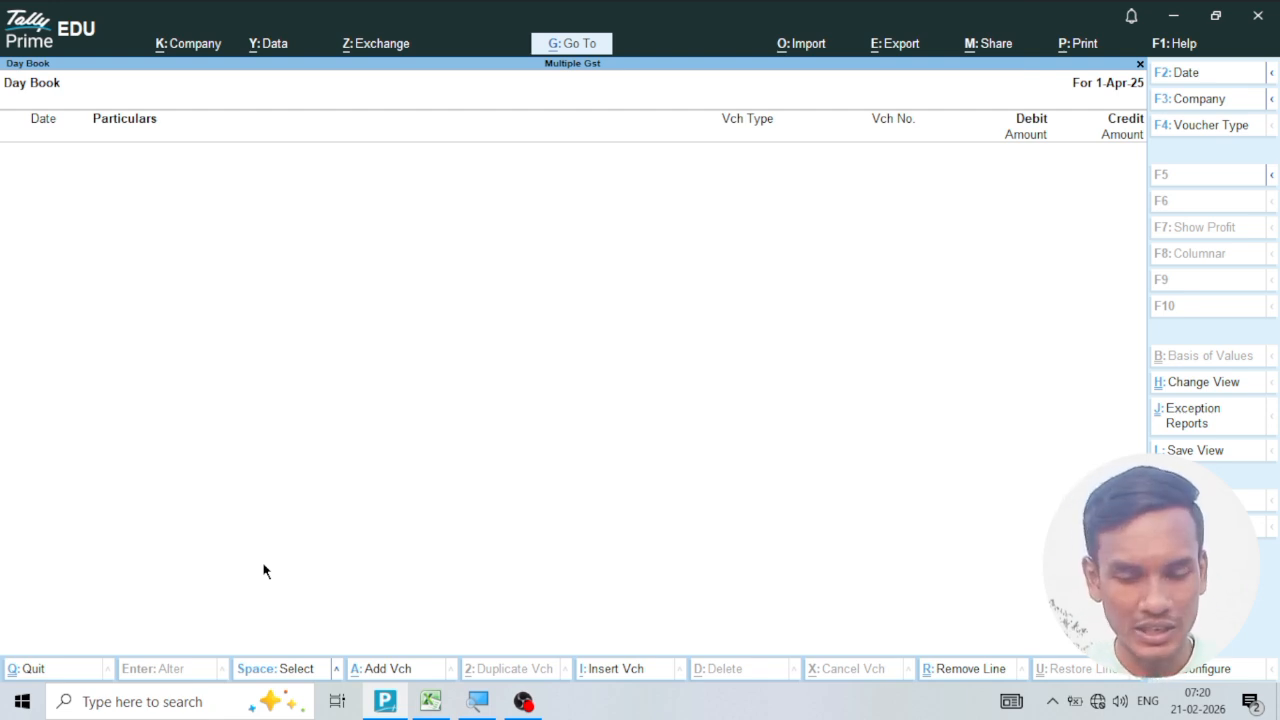
{"action": "key", "text": "alt+F2"}
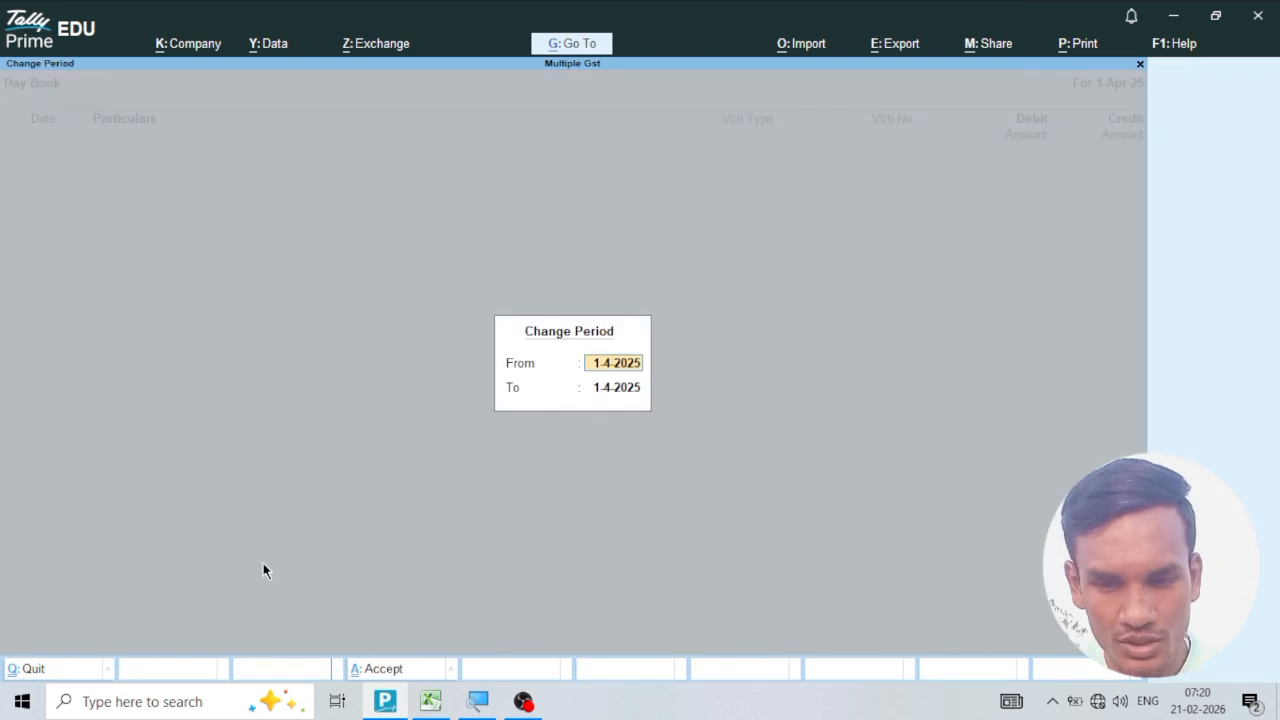
{"action": "key", "text": "Return"}
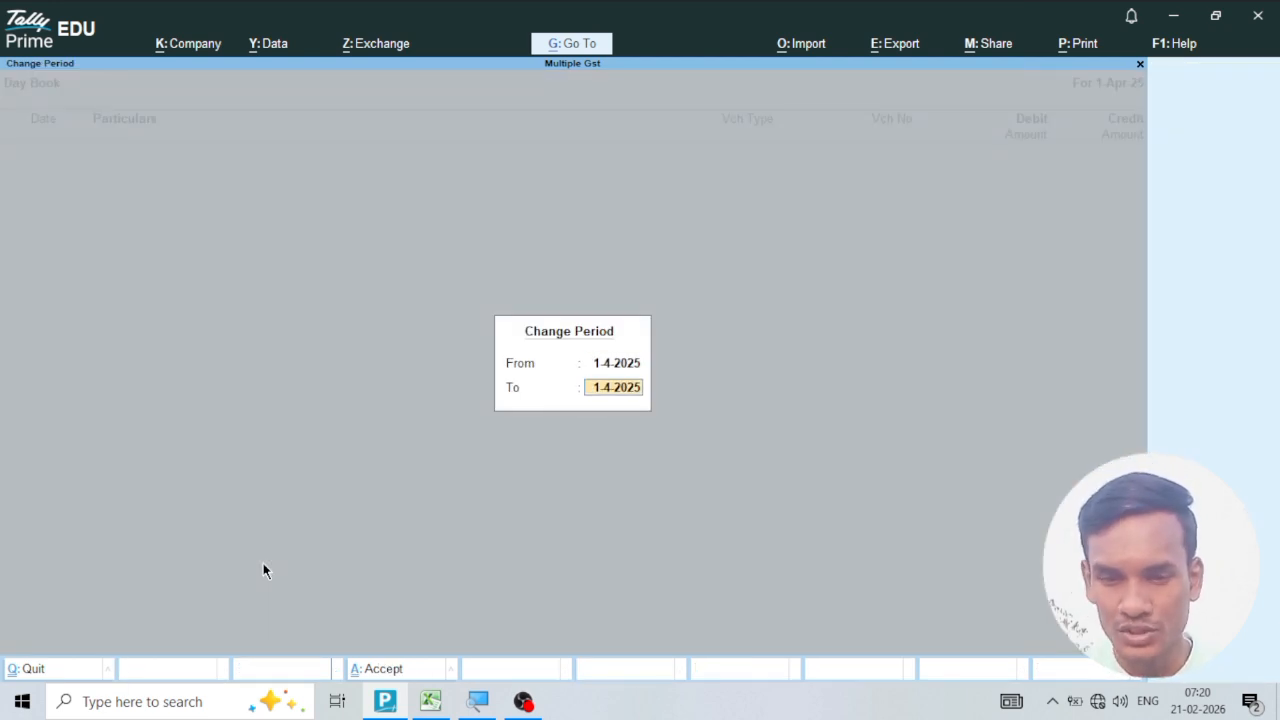
{"action": "type", "text": "31.3.26"}
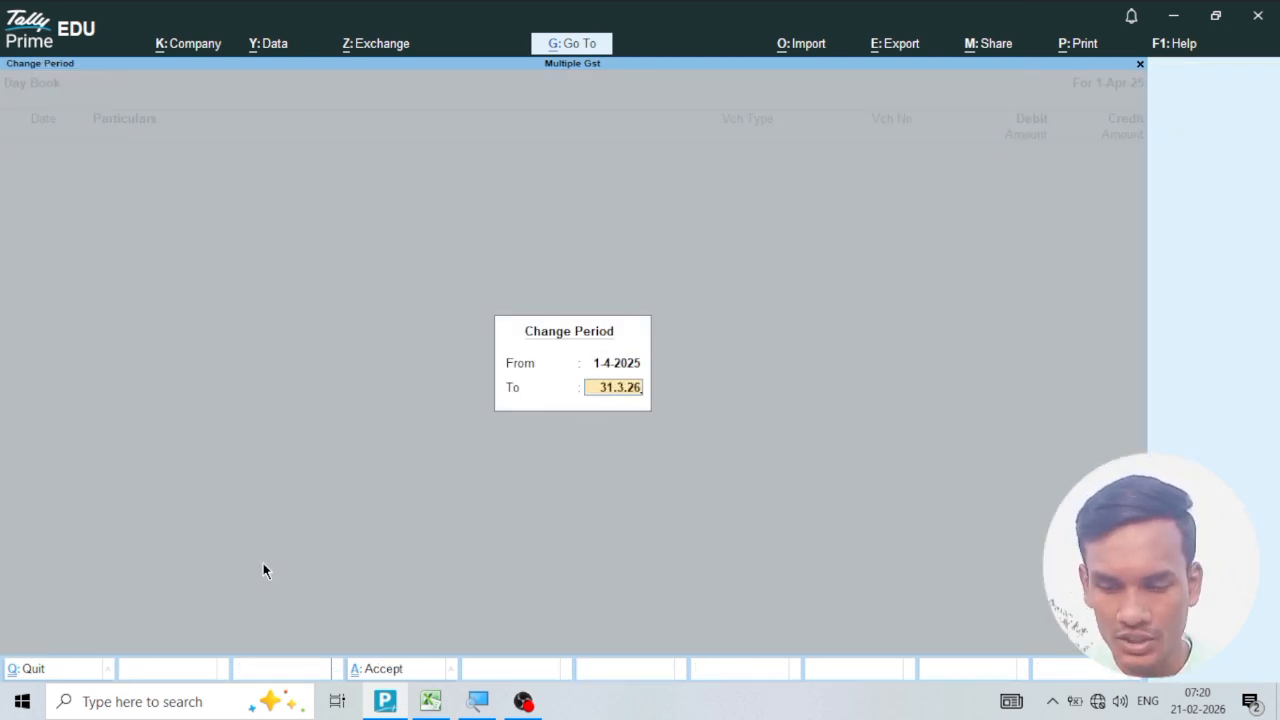
{"action": "key", "text": "Return"}
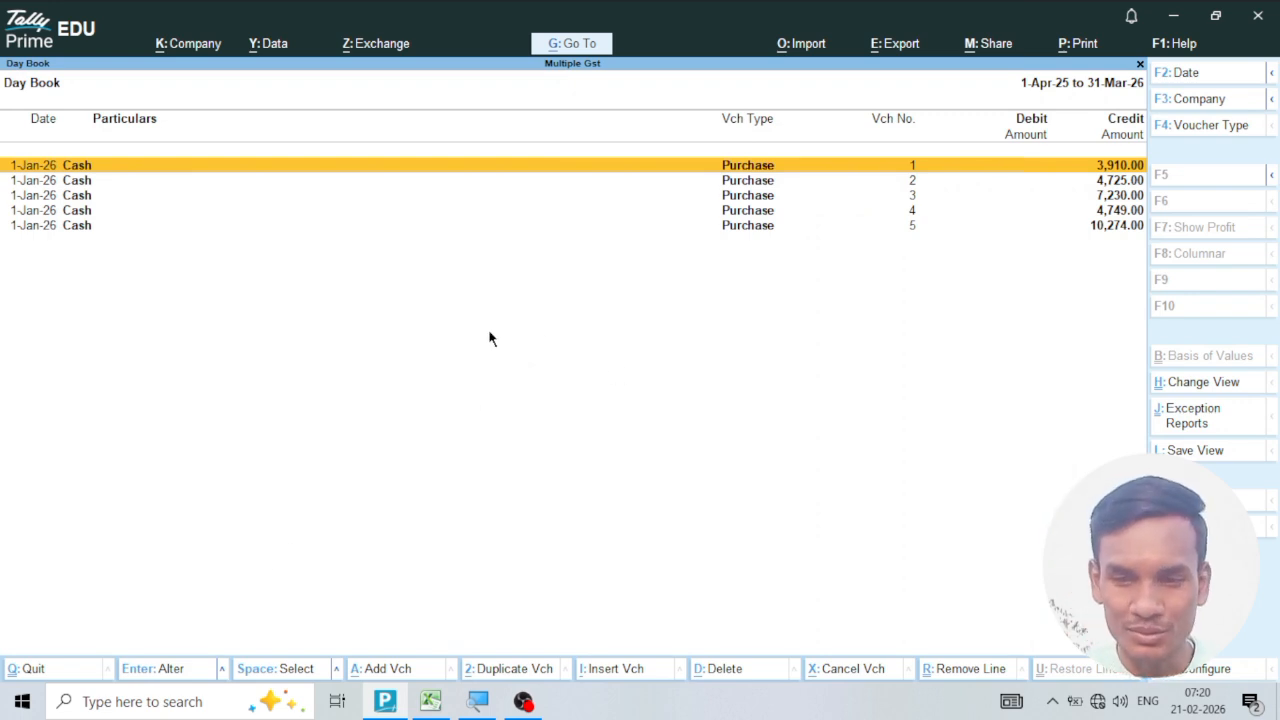
Open purchase voucher 1 from the Day Book, go through its party, ledger and tax entries, and save it again.
{"action": "key", "text": "Return"}
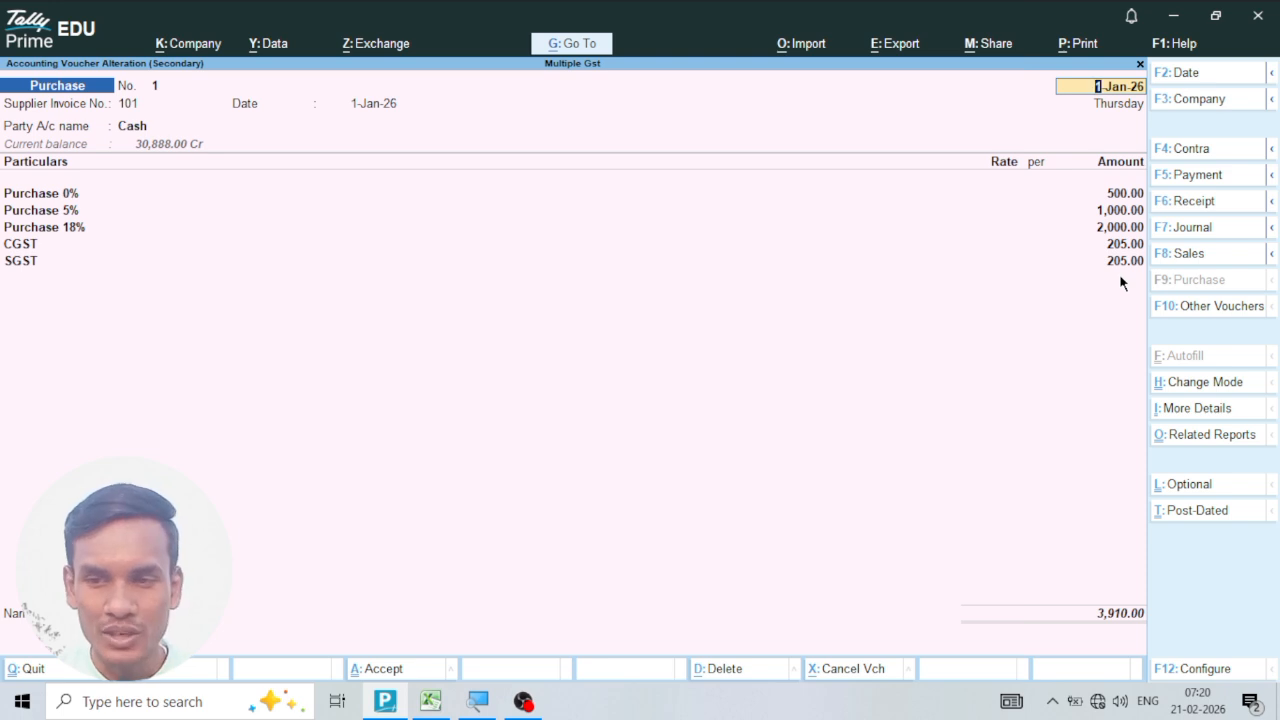
{"action": "key", "text": "Return"}
{"action": "key", "text": "Return"}
{"action": "key", "text": "Return"}
{"action": "key", "text": "Return"}
{"action": "key", "text": "Return"}
{"action": "key", "text": "Return"}
{"action": "key", "text": "Return"}
{"action": "key", "text": "Return"}
{"action": "key", "text": "Return"}
{"action": "key", "text": "Return"}
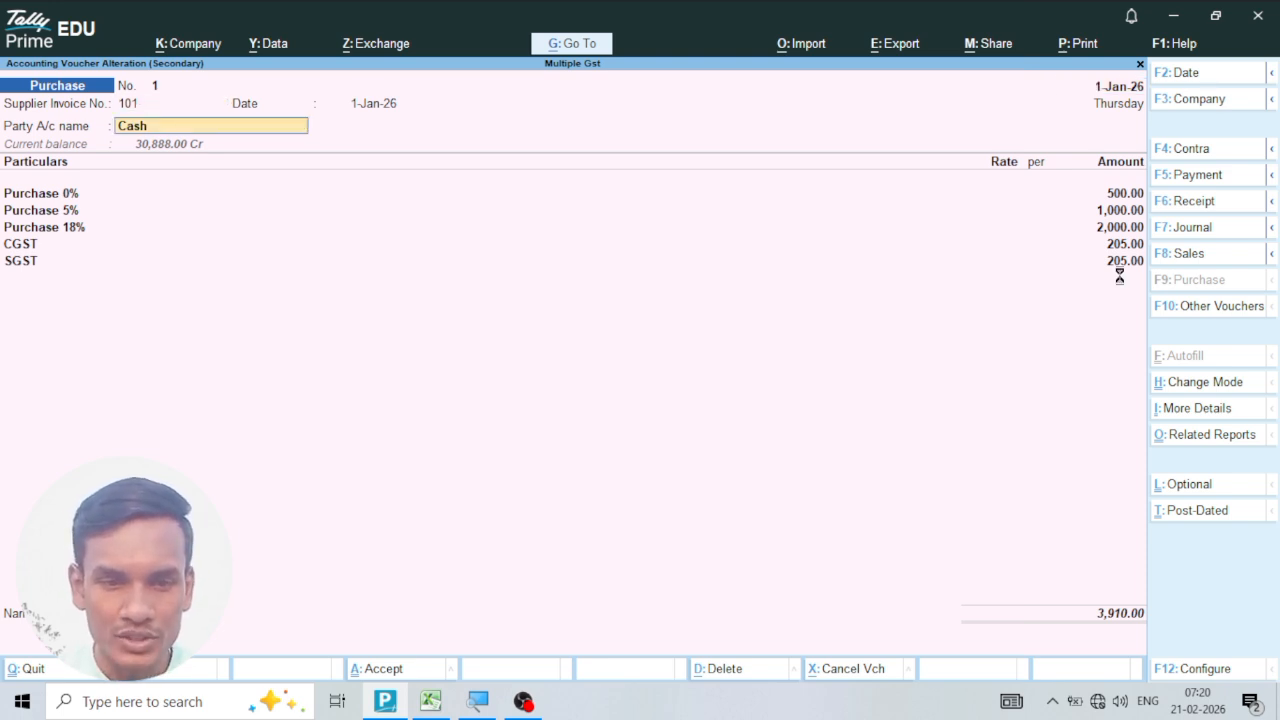
{"action": "key", "text": "Return"}
{"action": "key", "text": "Return"}
{"action": "key", "text": "Return"}
{"action": "key", "text": "Return"}
{"action": "key", "text": "Return"}
{"action": "key", "text": "Return"}
{"action": "key", "text": "Return"}
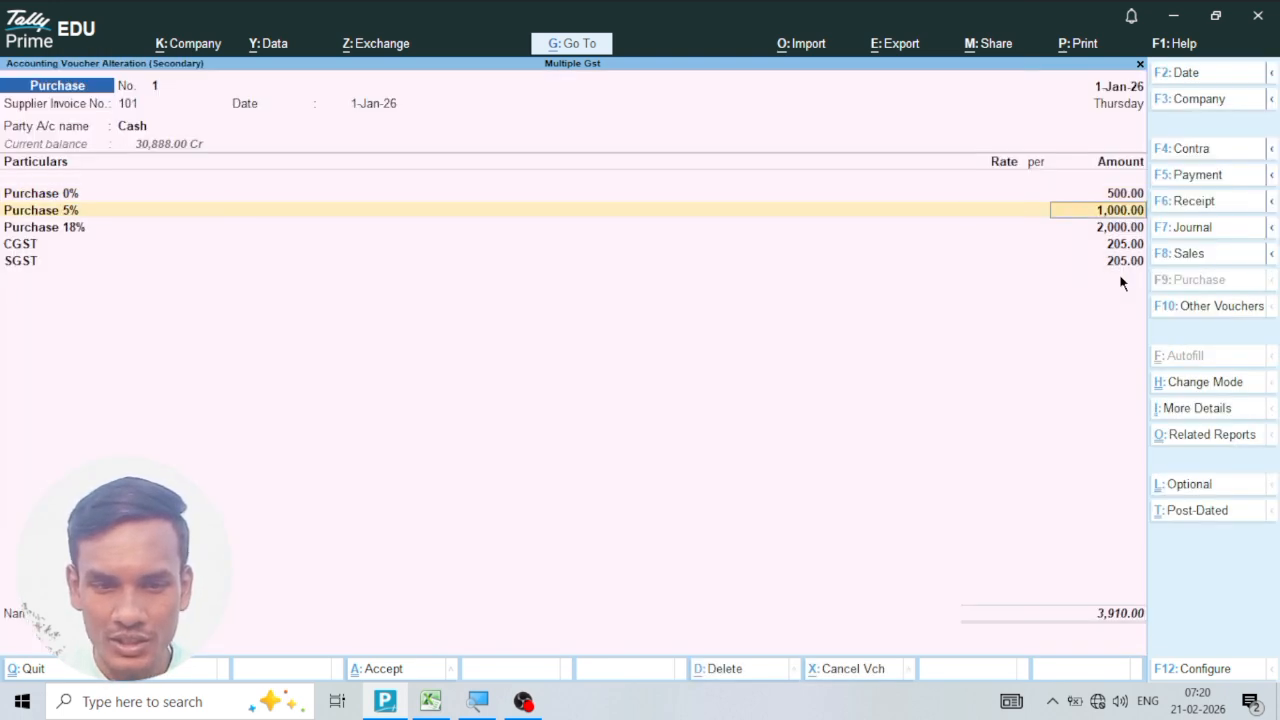
{"action": "key", "text": "Return"}
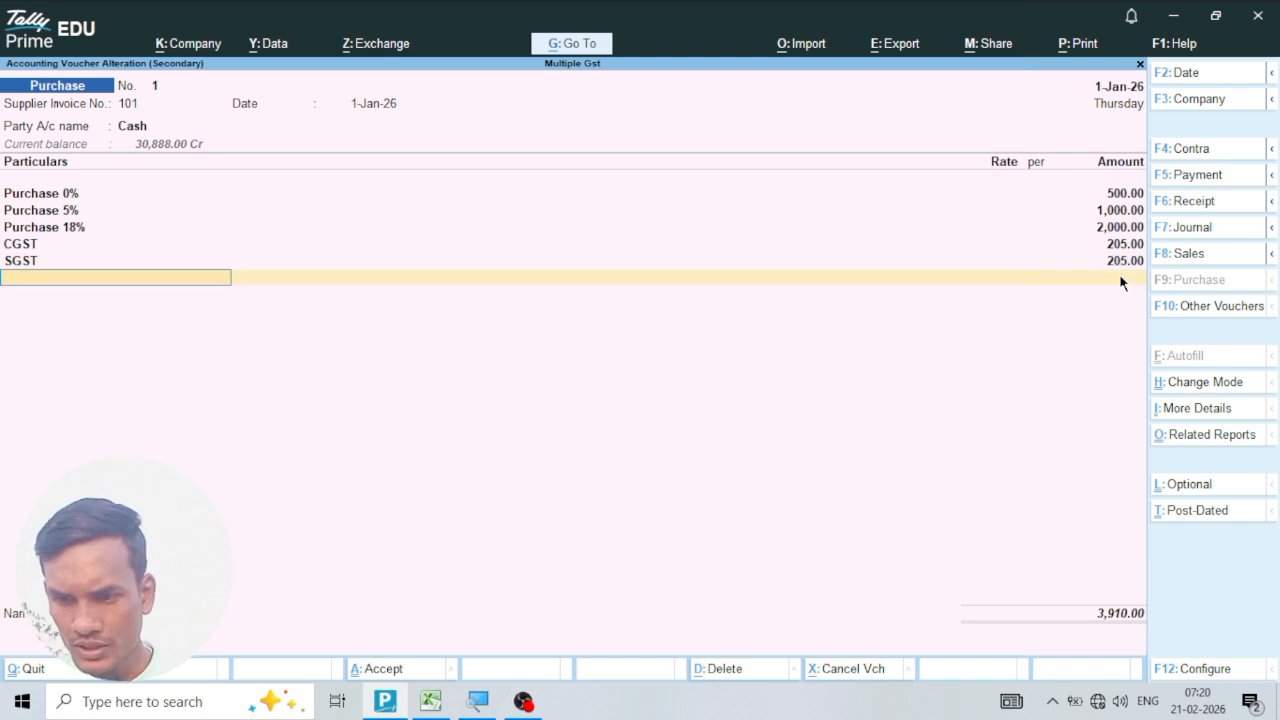
{"action": "key", "text": "Return"}
{"action": "key", "text": "Return"}
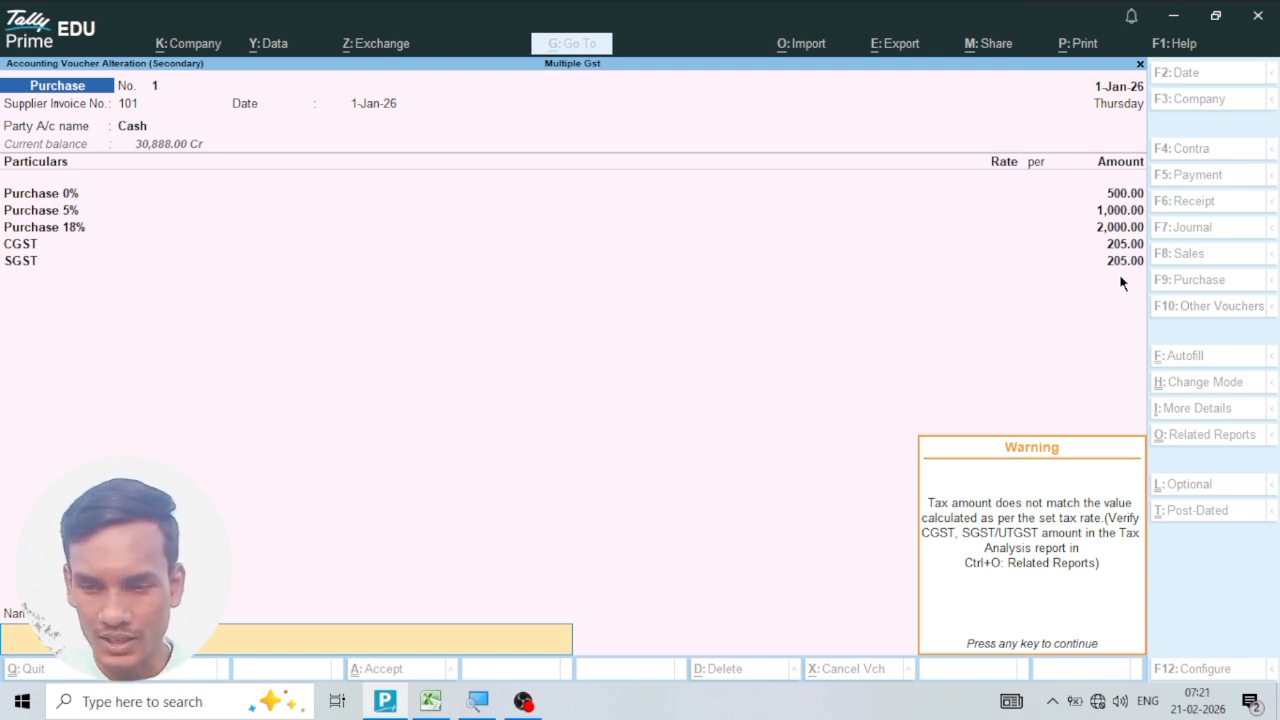
{"action": "key", "text": "Return"}
Open purchase voucher 2 from the Day Book, go through its purchase ledger, CGST and SGST entries, and save it again.
{"action": "key", "text": "Return"}
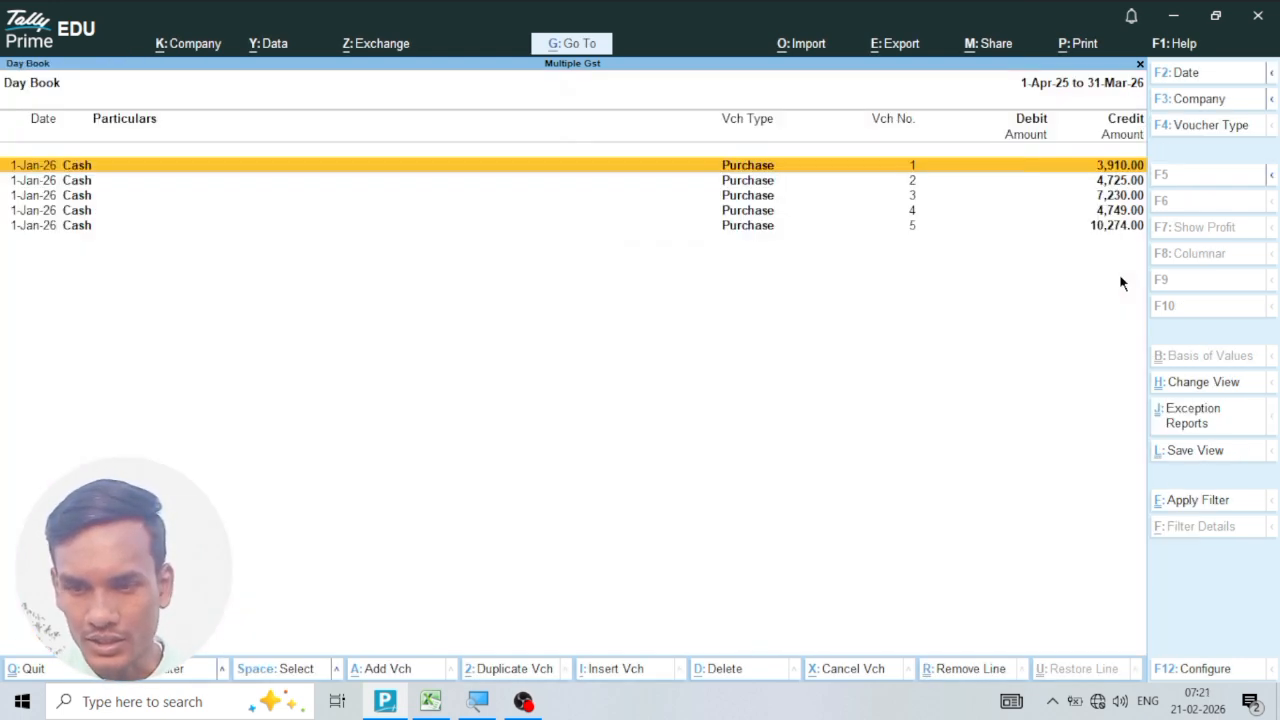
{"action": "key", "text": "Down"}
{"action": "key", "text": "Return"}
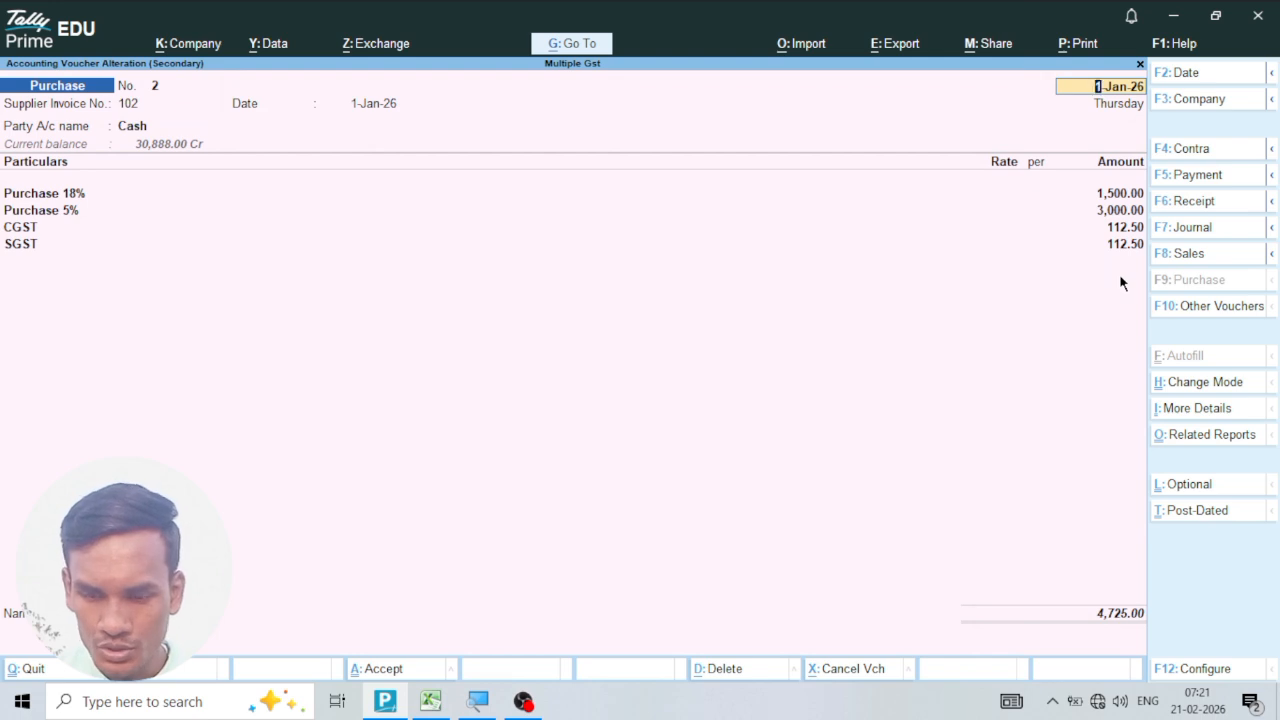
{"action": "key", "text": "Return"}
{"action": "key", "text": "Return"}
{"action": "key", "text": "Return"}
{"action": "key", "text": "Return"}
{"action": "key", "text": "Return"}
{"action": "key", "text": "Return"}
{"action": "key", "text": "Return"}
{"action": "key", "text": "Return"}
{"action": "key", "text": "Return"}
{"action": "key", "text": "Return"}
{"action": "key", "text": "Return"}
{"action": "key", "text": "Return"}
{"action": "key", "text": "Return"}
{"action": "key", "text": "Return"}
{"action": "key", "text": "Return"}
{"action": "key", "text": "Return"}
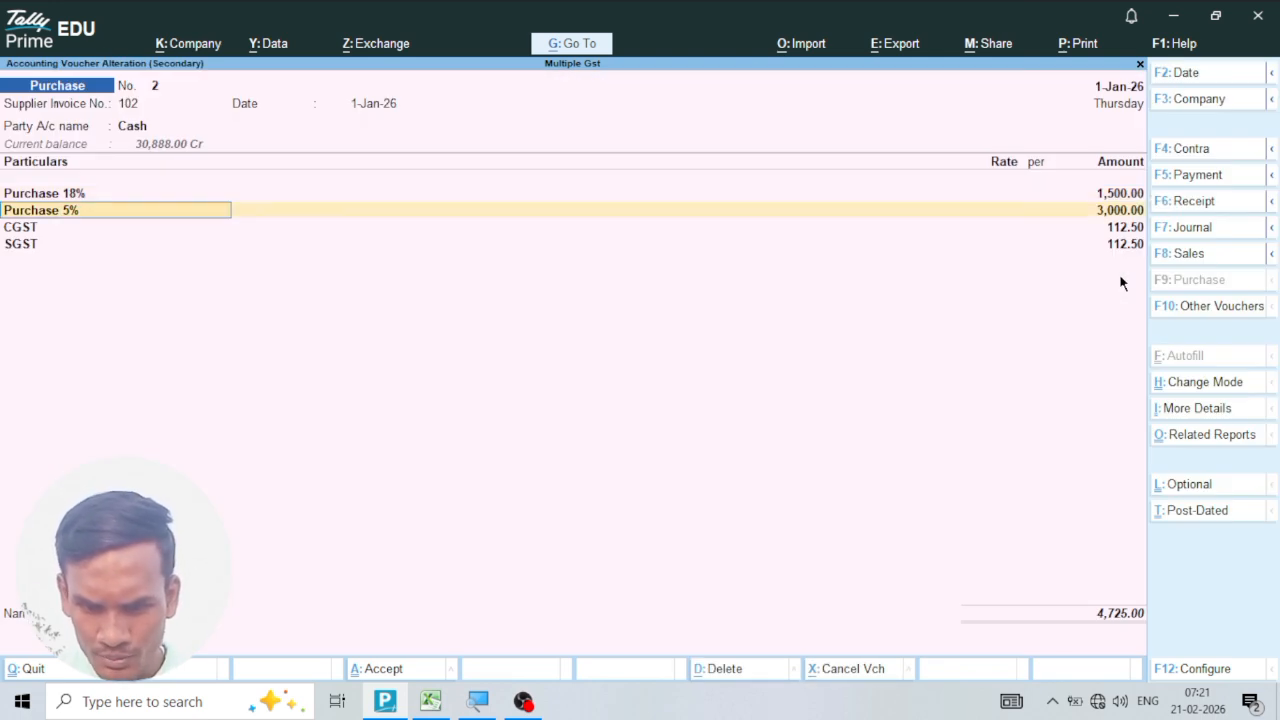
{"action": "key", "text": "Return"}
{"action": "key", "text": "Return"}
{"action": "key", "text": "Return"}
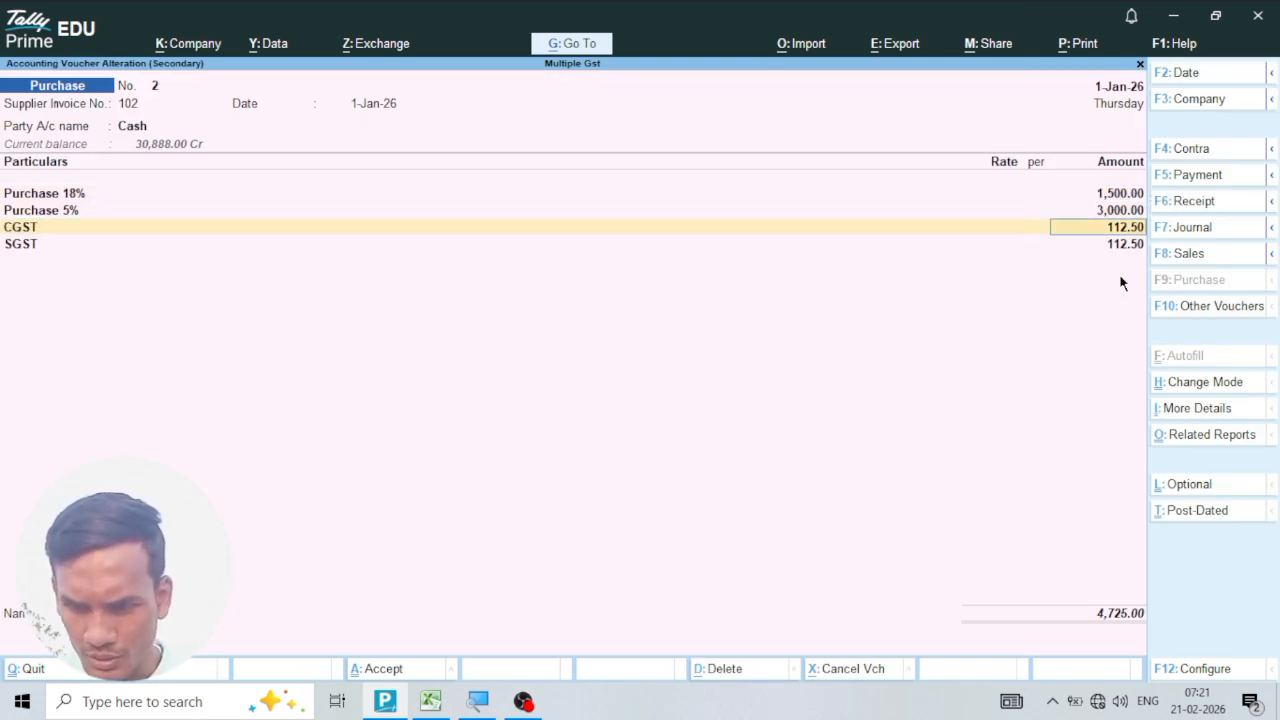
{"action": "key", "text": "Return"}
{"action": "key", "text": "Return"}
{"action": "key", "text": "Return"}
{"action": "key", "text": "Return"}
{"action": "key", "text": "Return"}
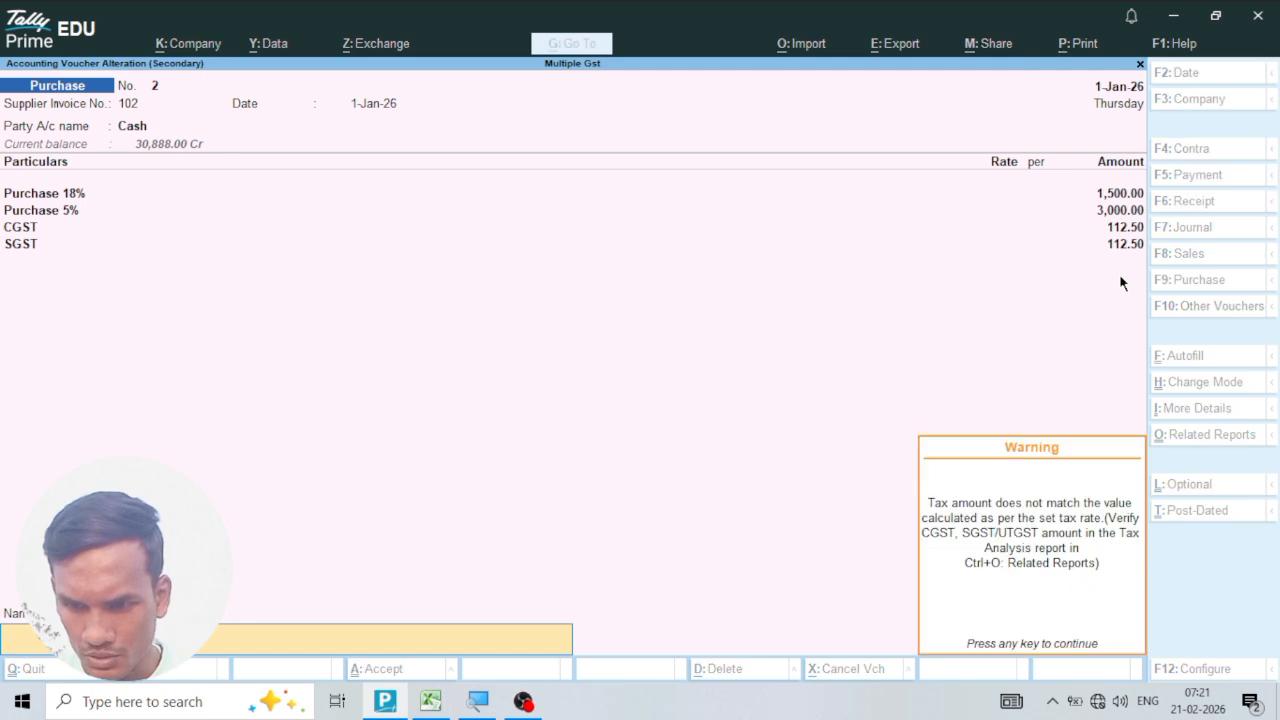
Open purchase voucher 3, go through its invoice, party and ledger entries, and quit it without saving.
{"action": "key", "text": "Return"}
{"action": "key", "text": "Down"}
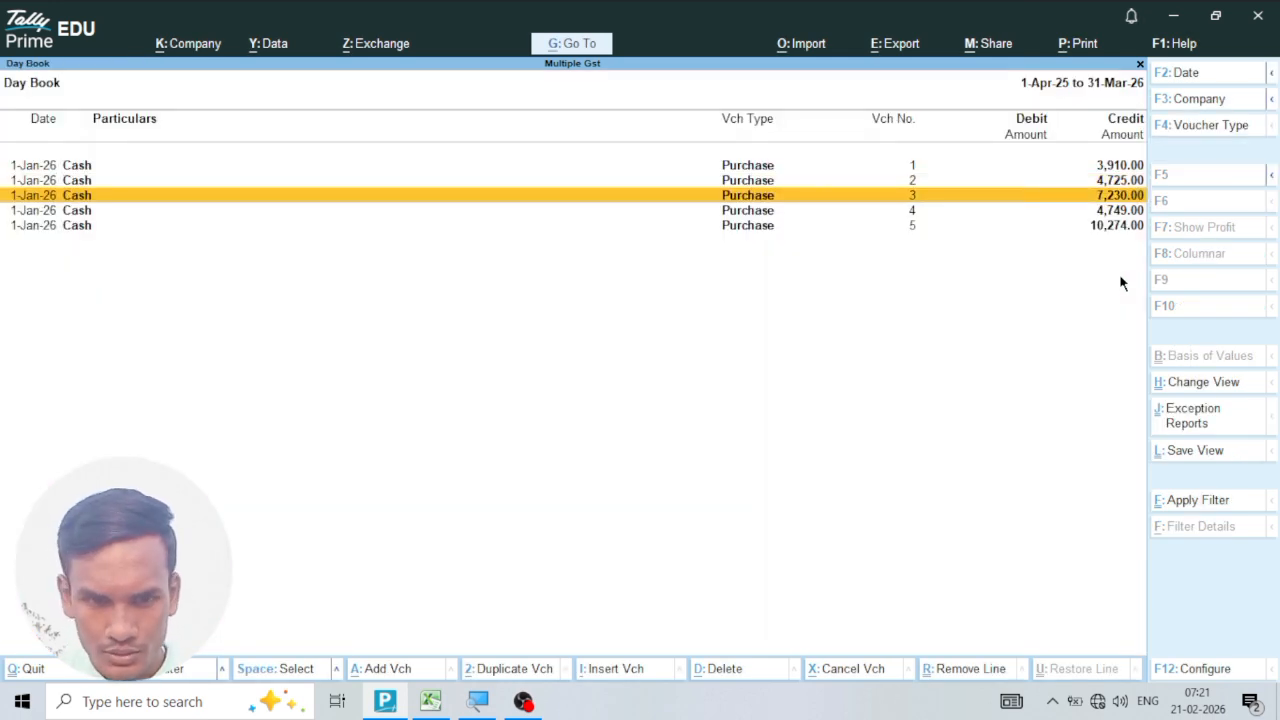
{"action": "key", "text": "Return"}
{"action": "key", "text": "Return"}
{"action": "key", "text": "Return"}
{"action": "key", "text": "Return"}
{"action": "key", "text": "Return"}
{"action": "key", "text": "Return"}
{"action": "key", "text": "Return"}
{"action": "key", "text": "Return"}
{"action": "key", "text": "Return"}
{"action": "key", "text": "Return"}
{"action": "key", "text": "Return"}
{"action": "key", "text": "Return"}
{"action": "key", "text": "Return"}
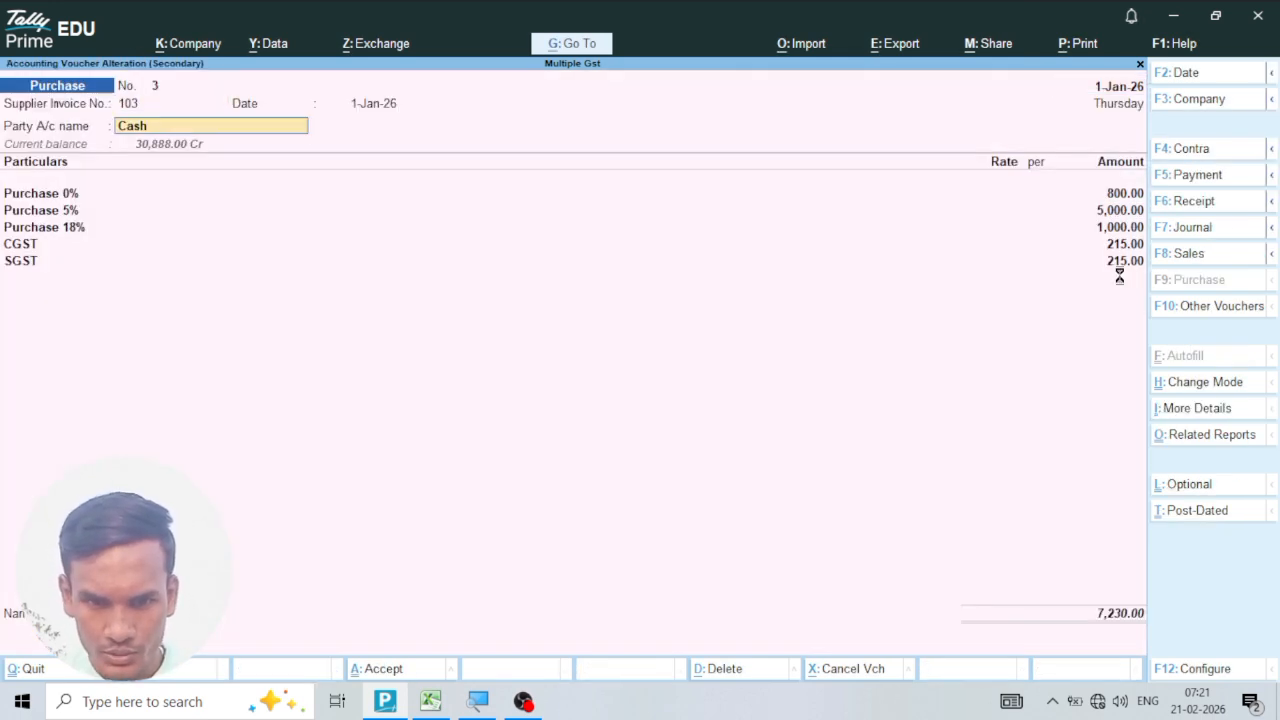
{"action": "key", "text": "Return"}
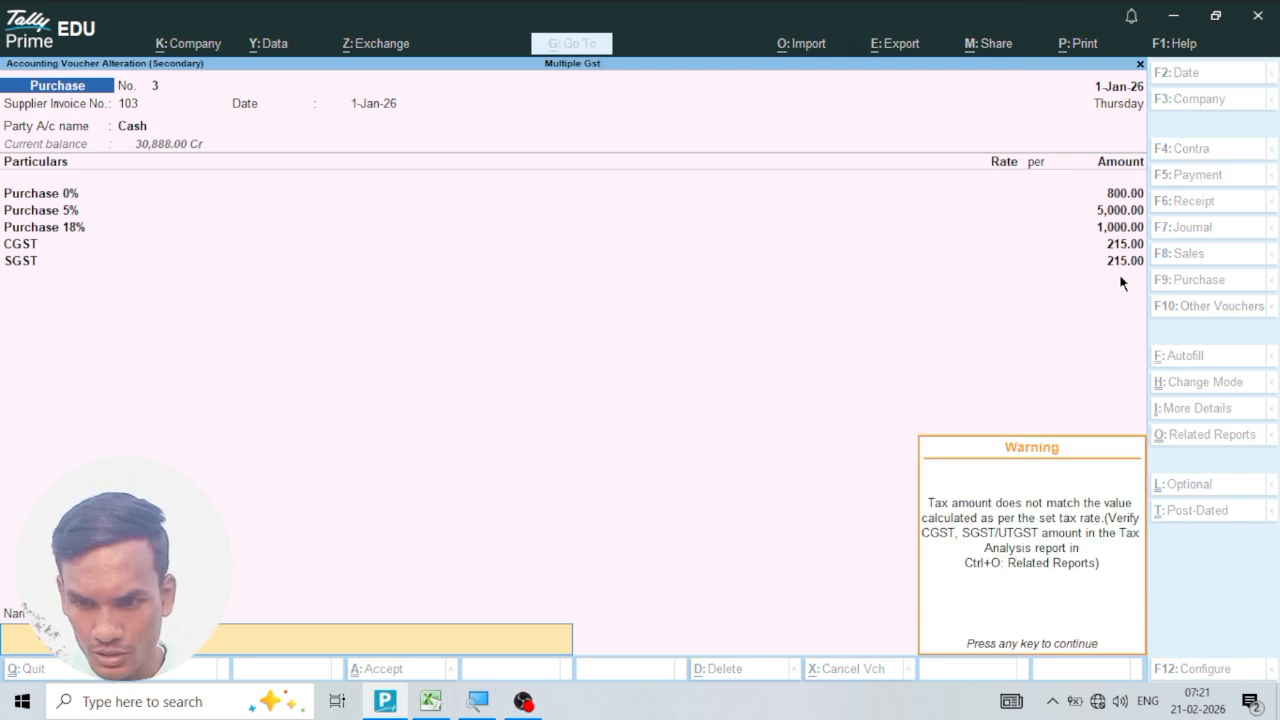
{"action": "key", "text": "Return"}
{"action": "key", "text": "n"}
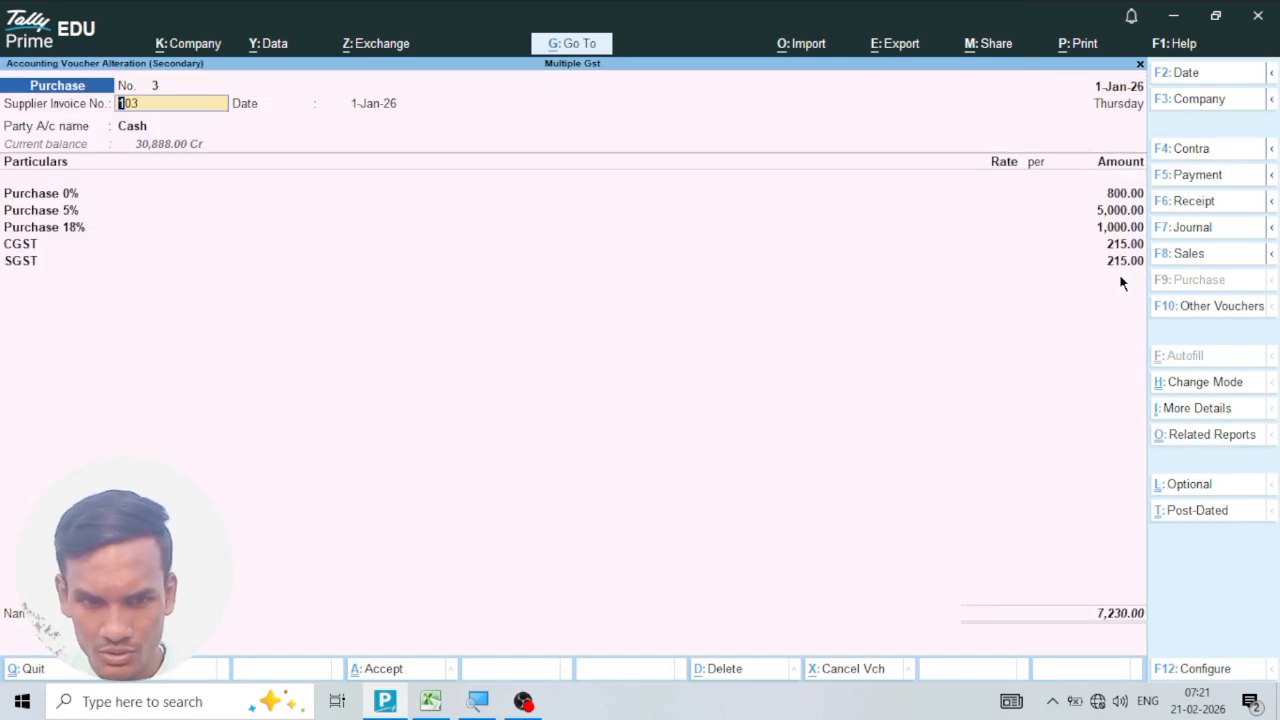
{"action": "key", "text": "BackSpace"}
{"action": "key", "text": "BackSpace"}
{"action": "key", "text": "BackSpace"}
{"action": "key", "text": "Escape"}
{"action": "key", "text": "y"}
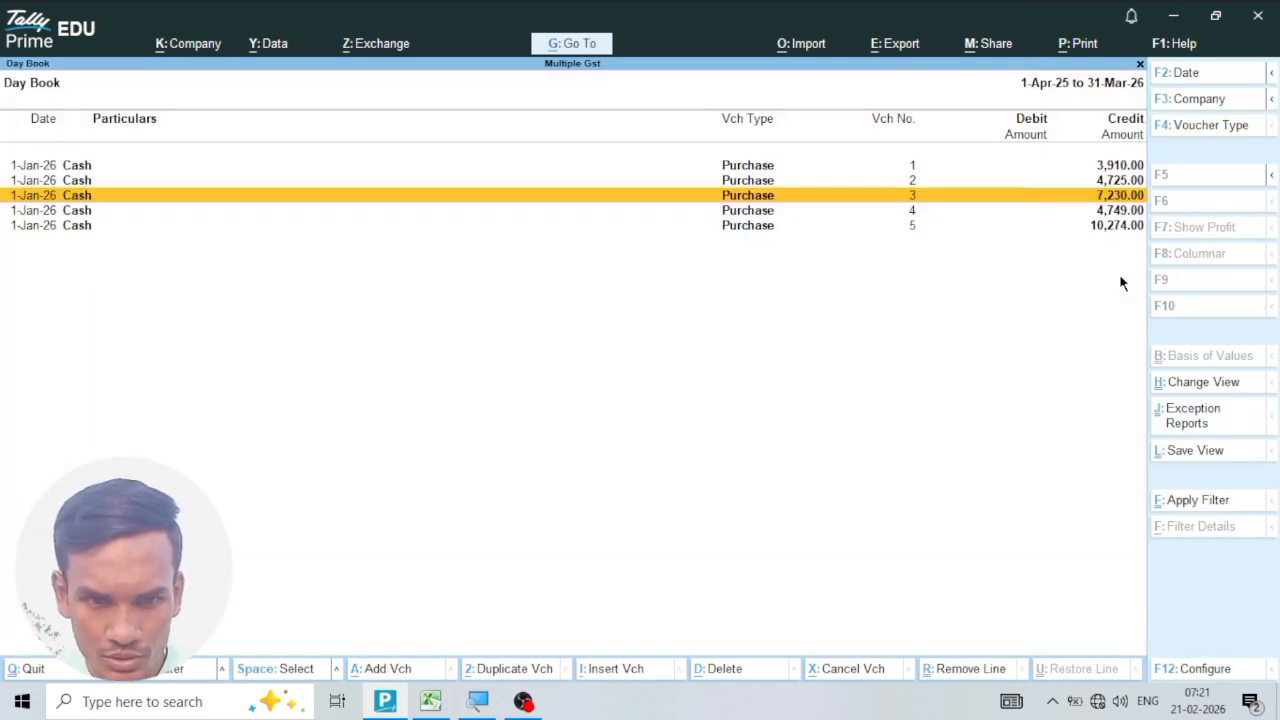
Open purchase voucher 4 from the Day Book, go through its ledger and tax entries, and accept it again.
{"action": "key", "text": "Down"}
{"action": "key", "text": "Return"}
{"action": "key", "text": "Return"}
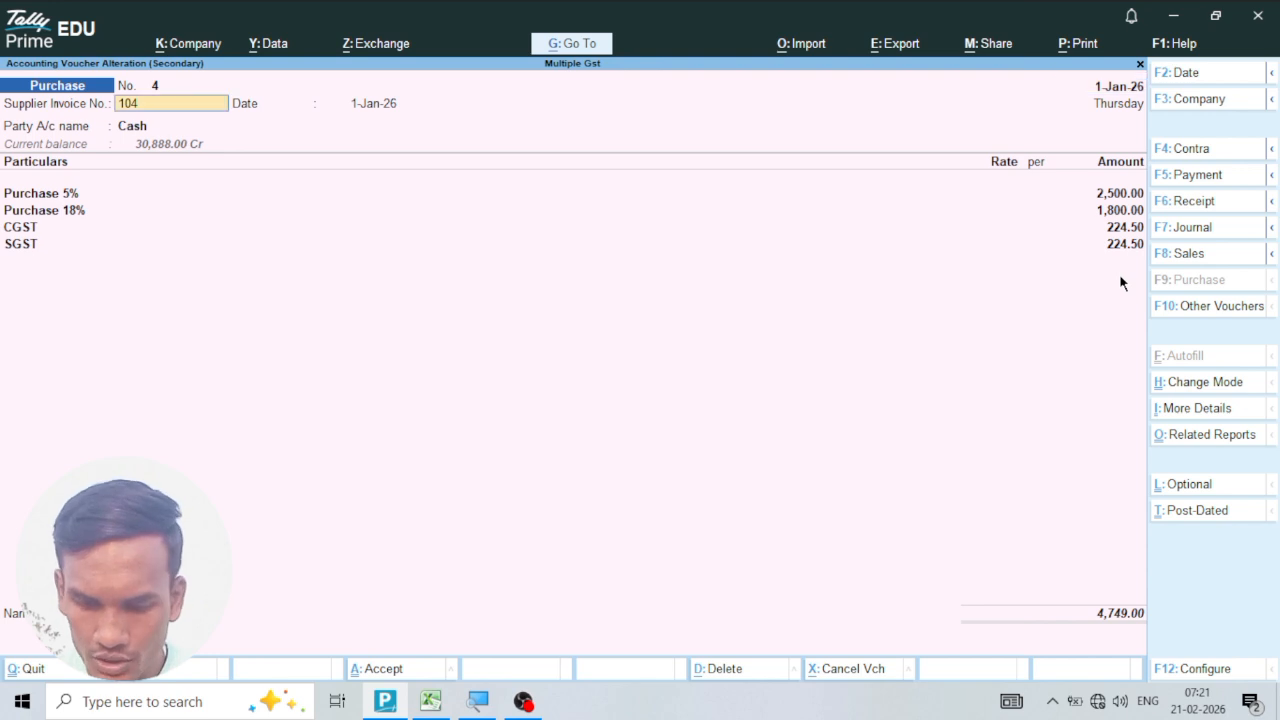
{"action": "key", "text": "Return"}
{"action": "key", "text": "Return"}
{"action": "key", "text": "Return"}
{"action": "key", "text": "Return"}
{"action": "key", "text": "Return"}
{"action": "key", "text": "Return"}
{"action": "key", "text": "Return"}
{"action": "key", "text": "Return"}
{"action": "key", "text": "Return"}
{"action": "key", "text": "Return"}
{"action": "key", "text": "Return"}
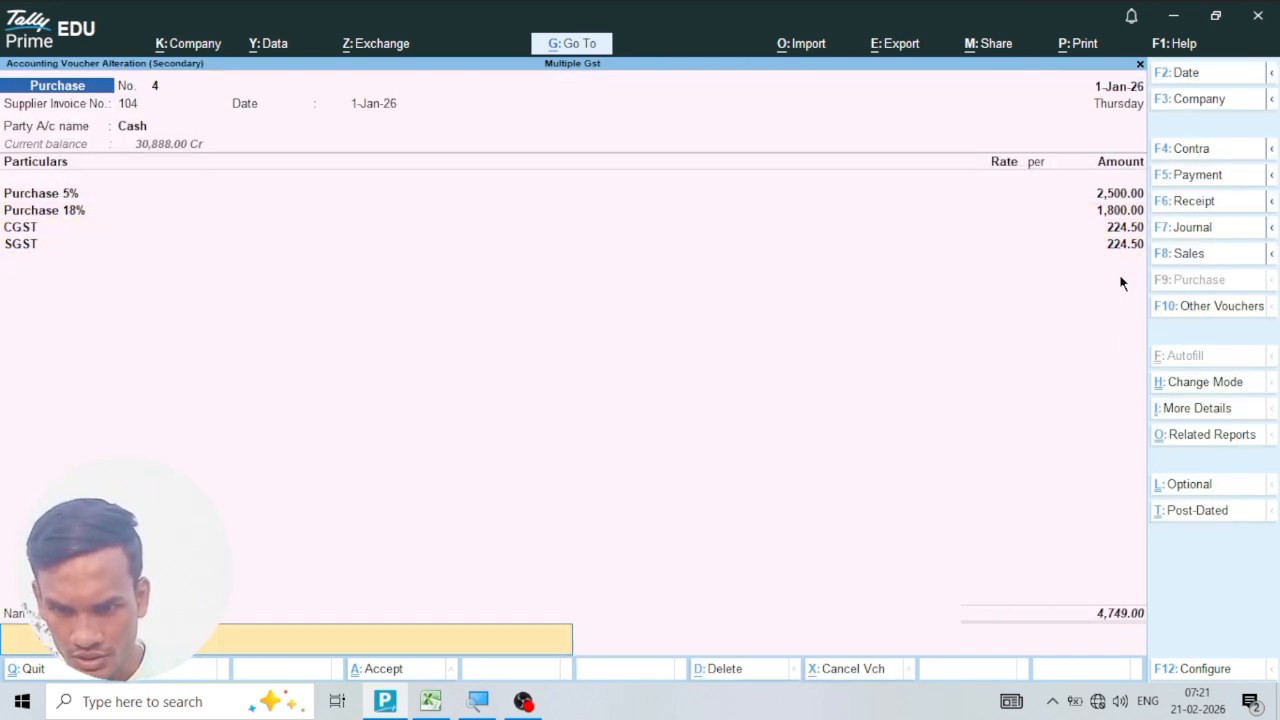
{"action": "key", "text": "Return"}
Open purchase voucher 5, go through its three purchase ledgers and IGST entry, and accept it again.
{"action": "key", "text": "Return"}
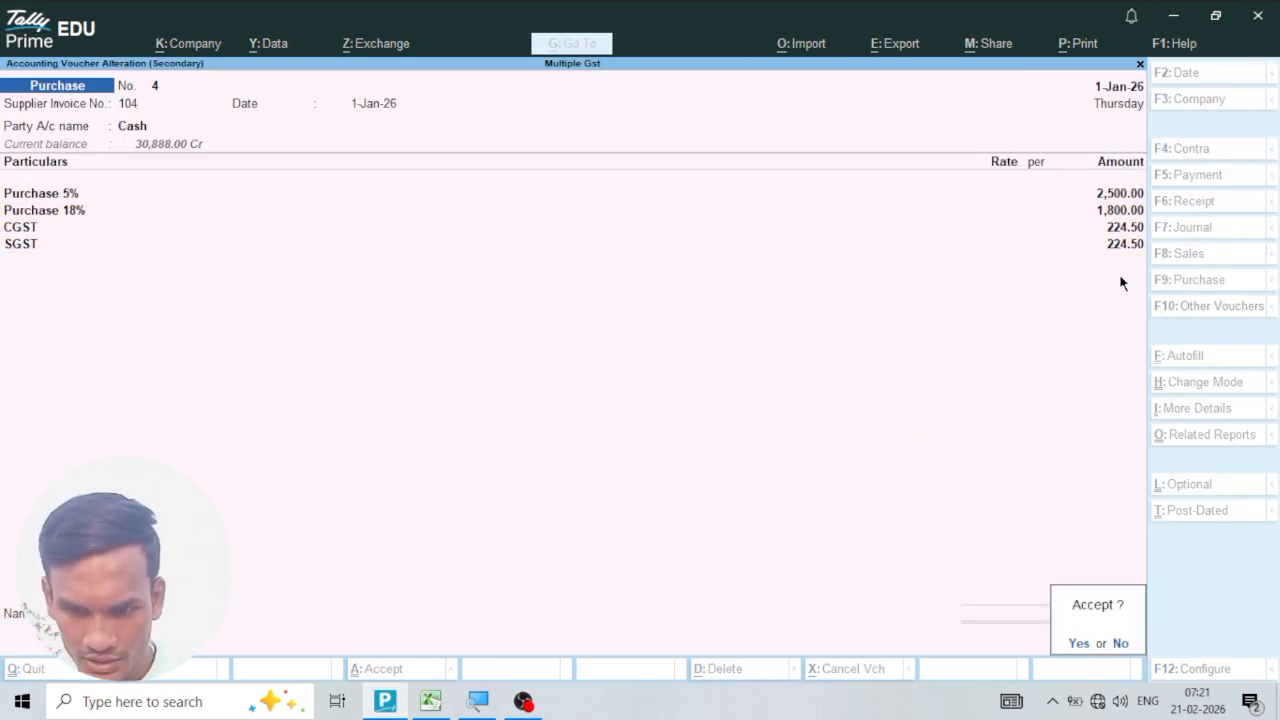
{"action": "key", "text": "Return"}
{"action": "key", "text": "Down"}
{"action": "key", "text": "Return"}
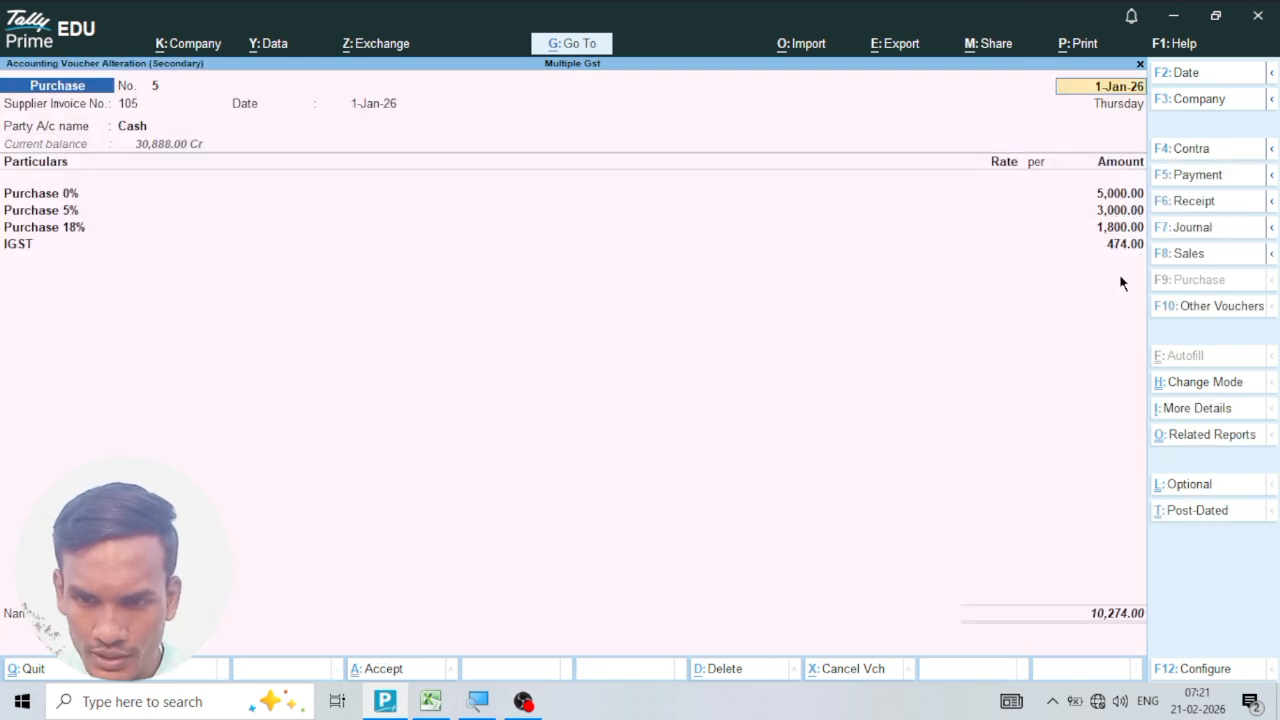
{"action": "key", "text": "Return"}
{"action": "key", "text": "Return"}
{"action": "key", "text": "Return"}
{"action": "key", "text": "Return"}
{"action": "key", "text": "Return"}
{"action": "key", "text": "Return"}
{"action": "key", "text": "Return"}
{"action": "key", "text": "Return"}
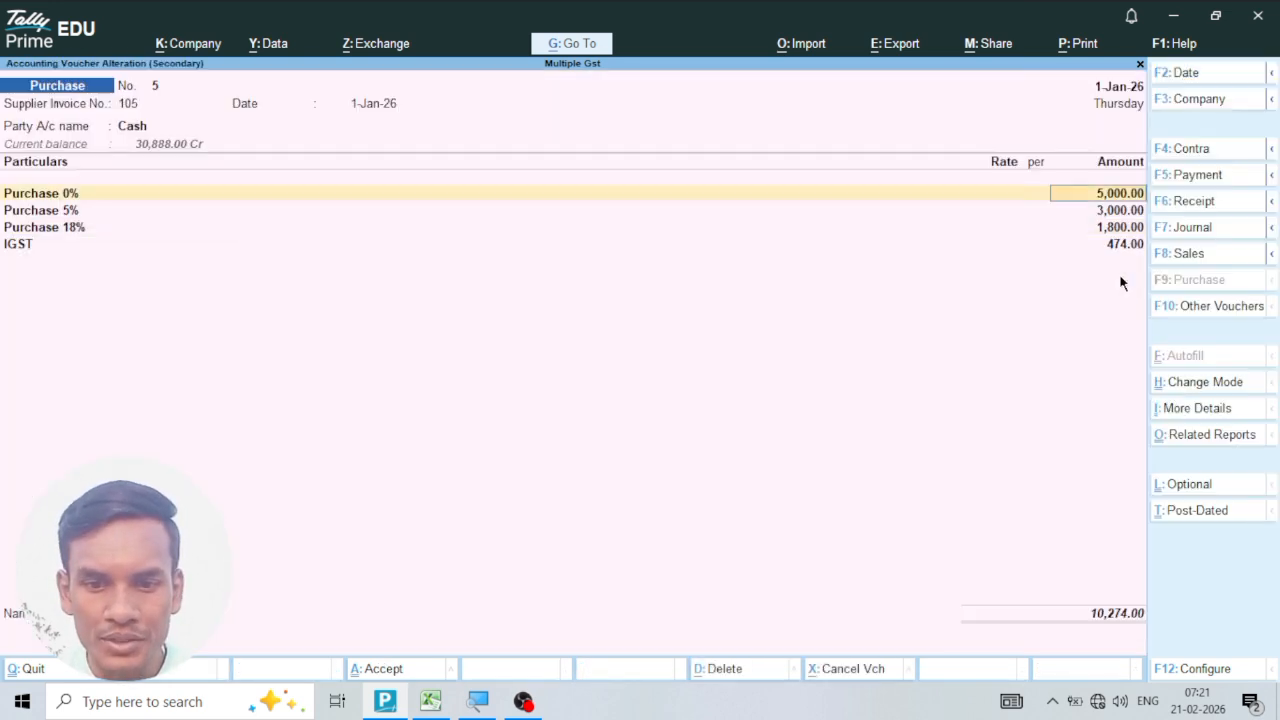
{"action": "key", "text": "Return"}
{"action": "key", "text": "Return"}
{"action": "key", "text": "Return"}
{"action": "key", "text": "Return"}
{"action": "key", "text": "Return"}
{"action": "key", "text": "Return"}
{"action": "key", "text": "Return"}
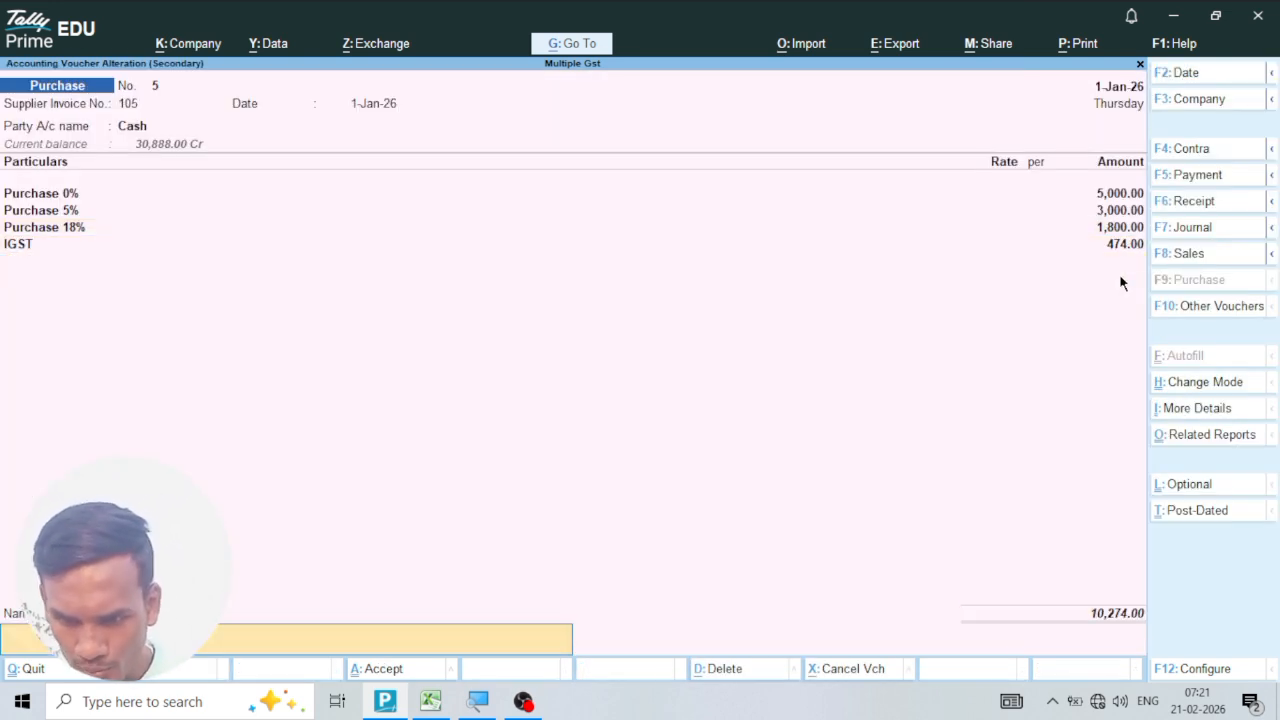
{"action": "key", "text": "Return"}
{"action": "key", "text": "Return"}
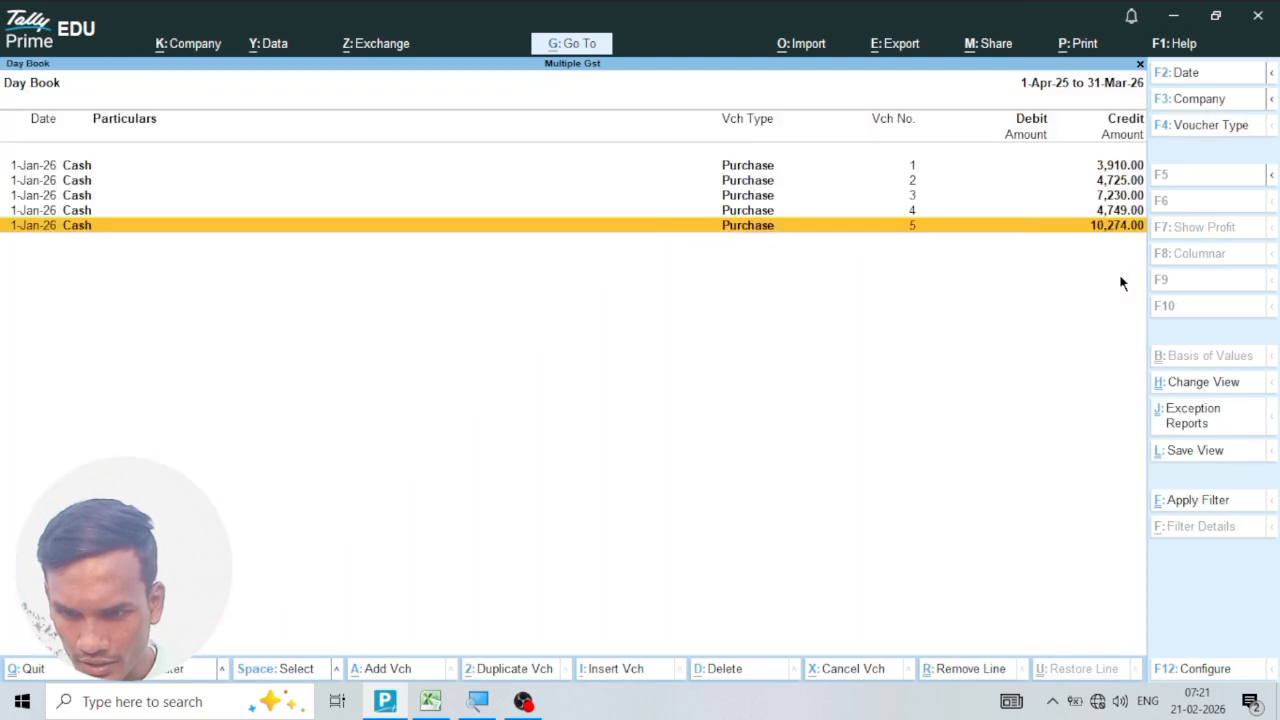
Leave the Day Book and open the Profit & Loss A/c in detailed view to examine the purchase ledgers.
{"action": "key", "text": "Escape"}
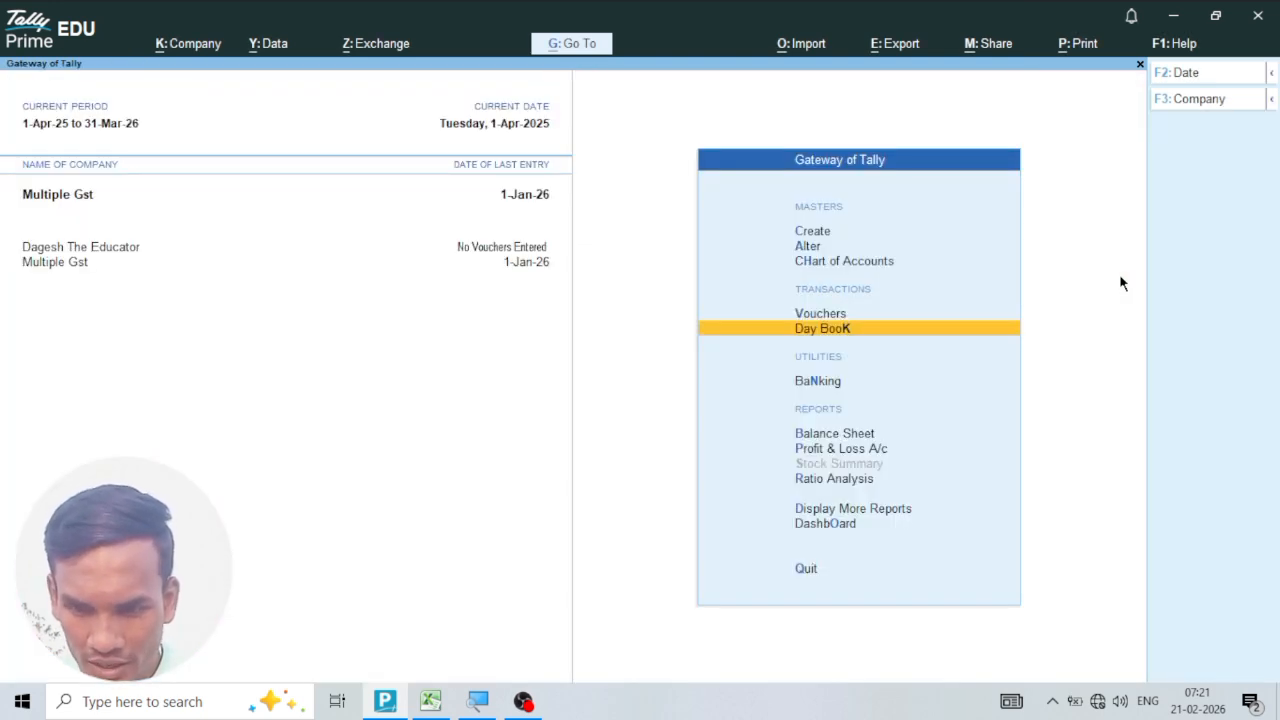
{"action": "key", "text": "Down"}
{"action": "key", "text": "Down"}
{"action": "key", "text": "Down"}
{"action": "key", "text": "Return"}
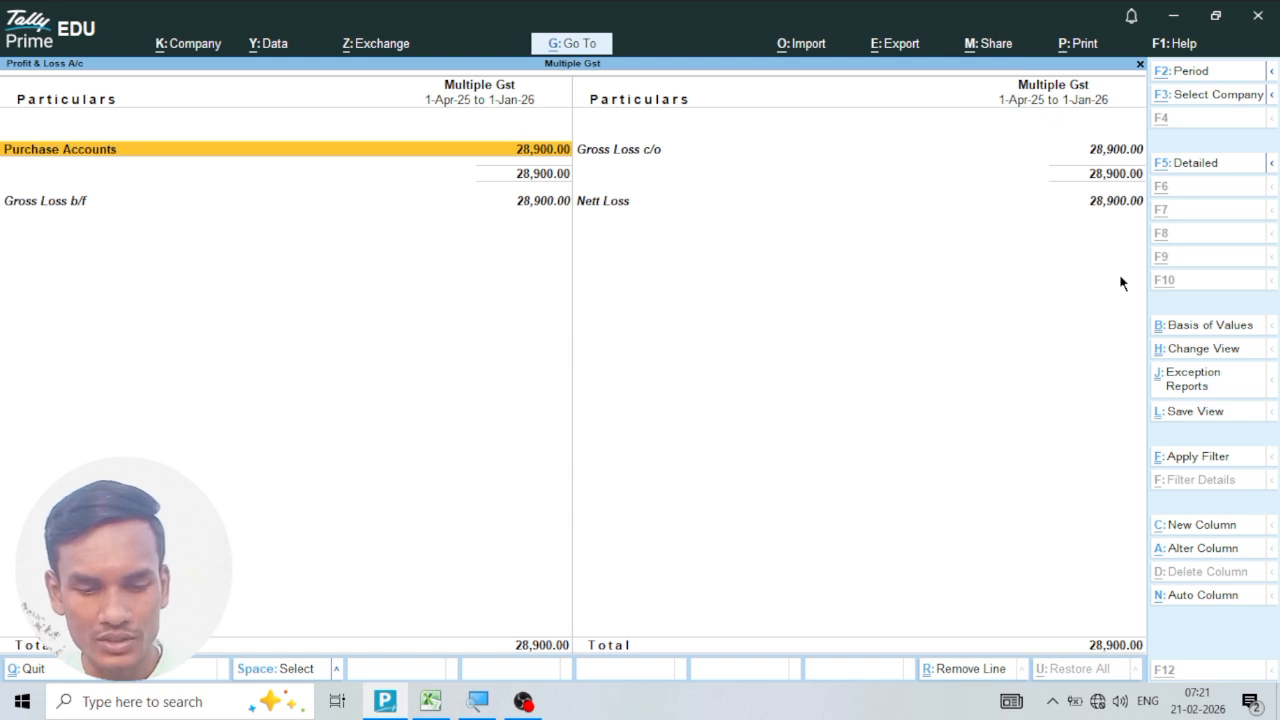
{"action": "key", "text": "alt+F5"}
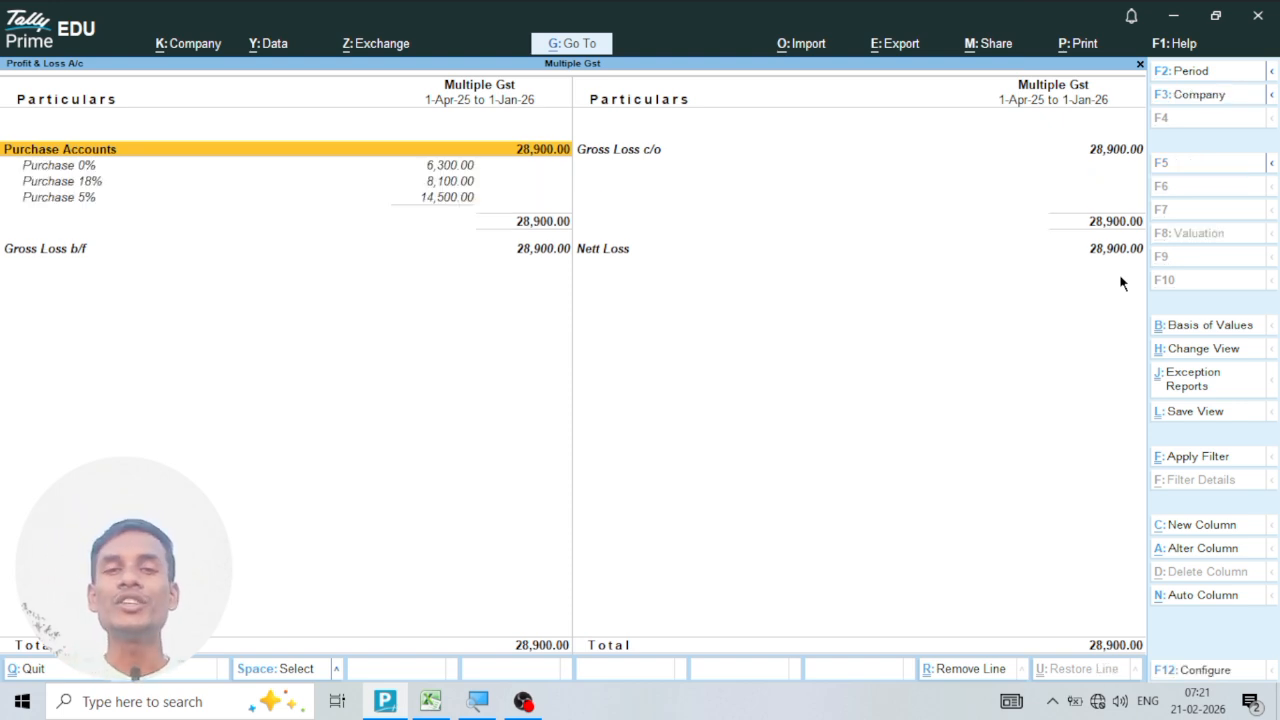